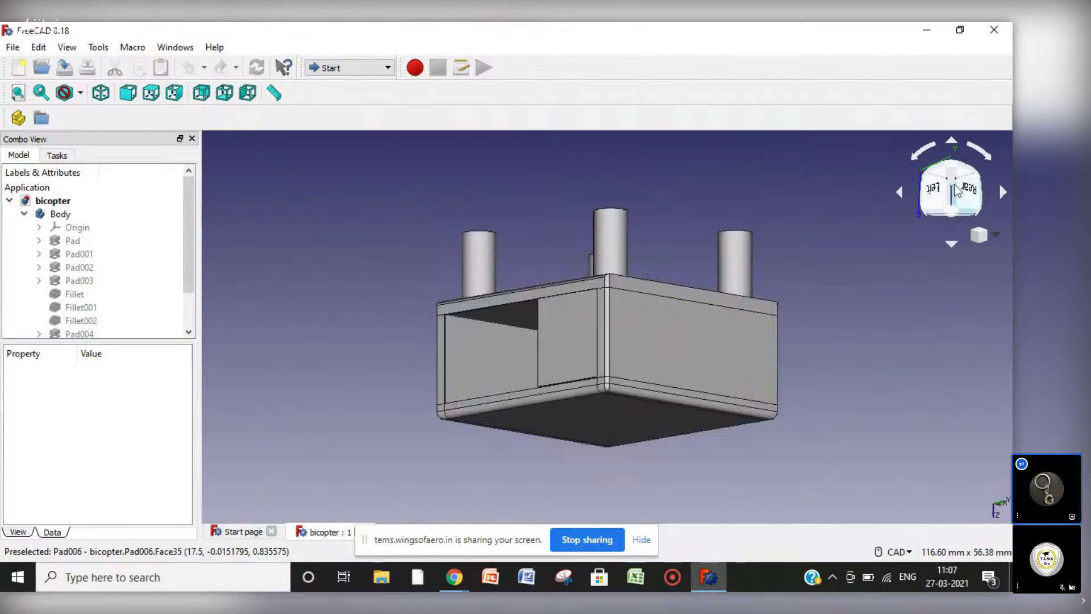
Start a new sketch on the body's YZ plane in the Part Design workbench.
left_click(997, 237)
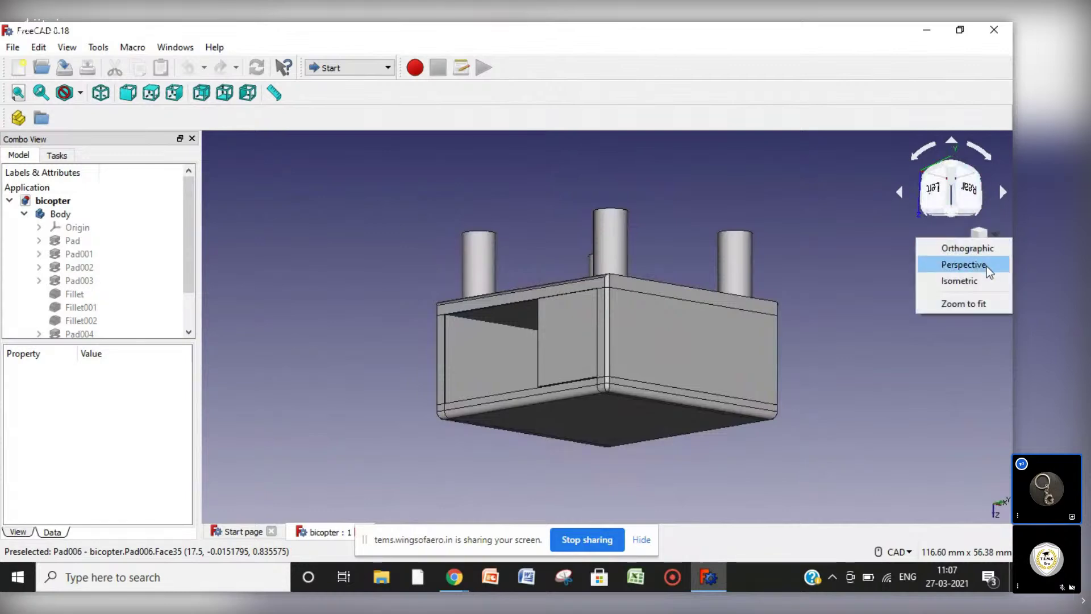
left_click(972, 281)
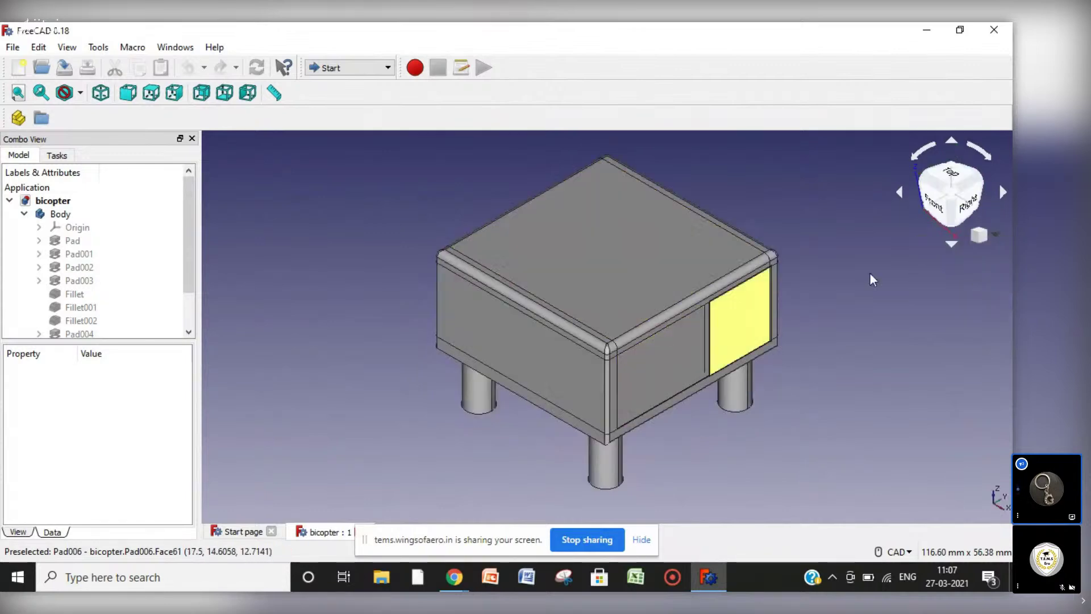
left_click(899, 193)
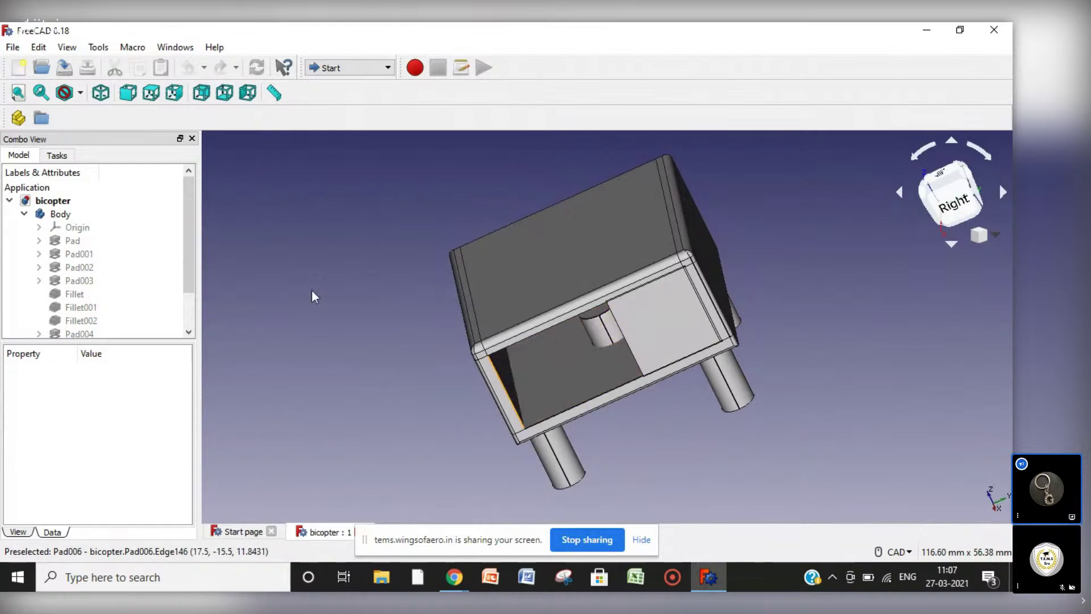
left_click(39, 228)
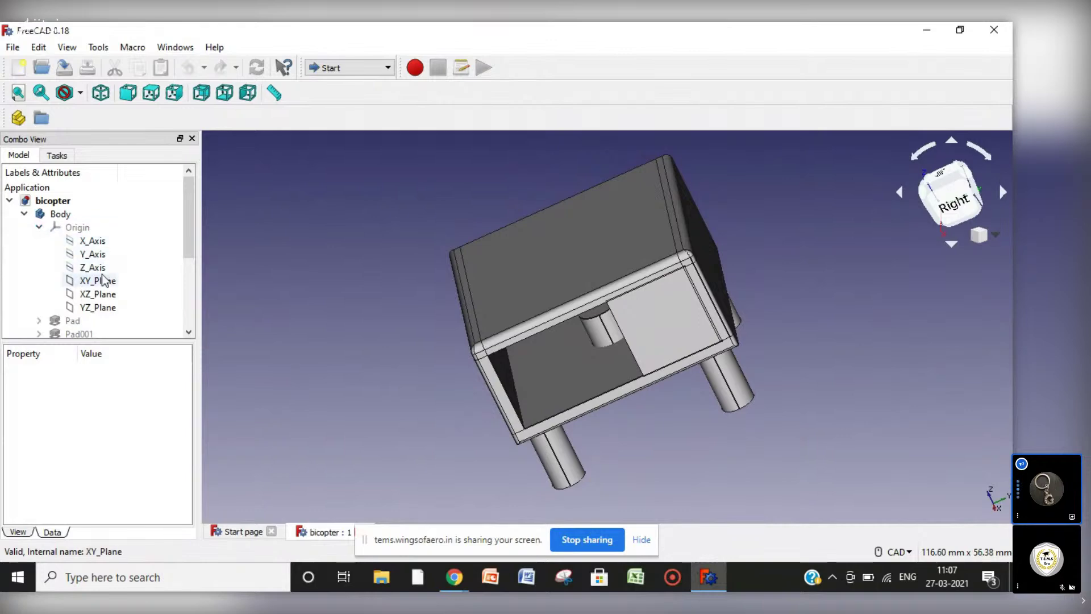
left_click(93, 307)
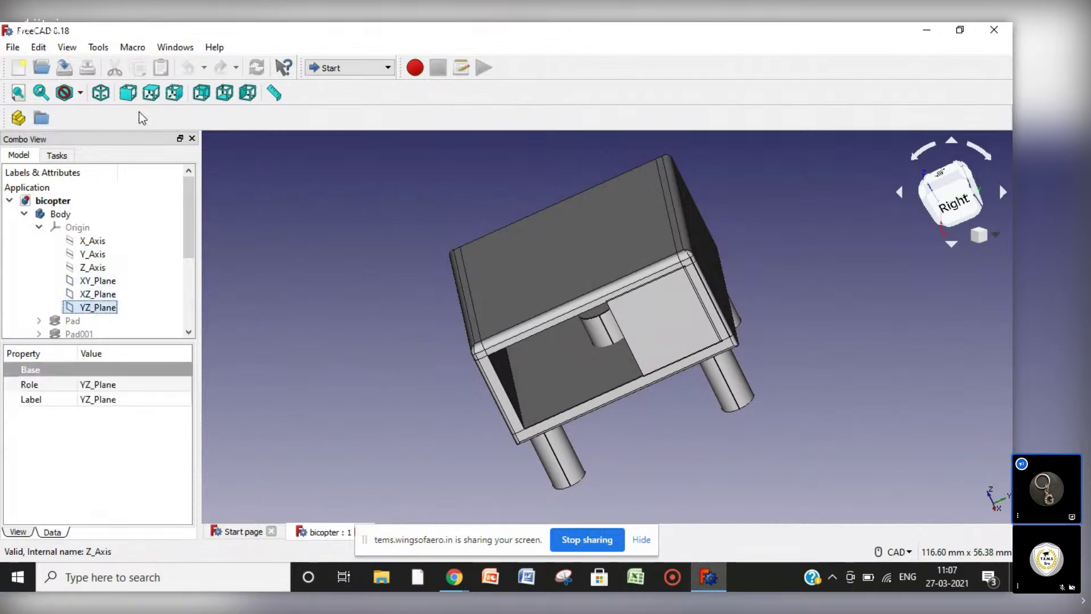
left_click(389, 68)
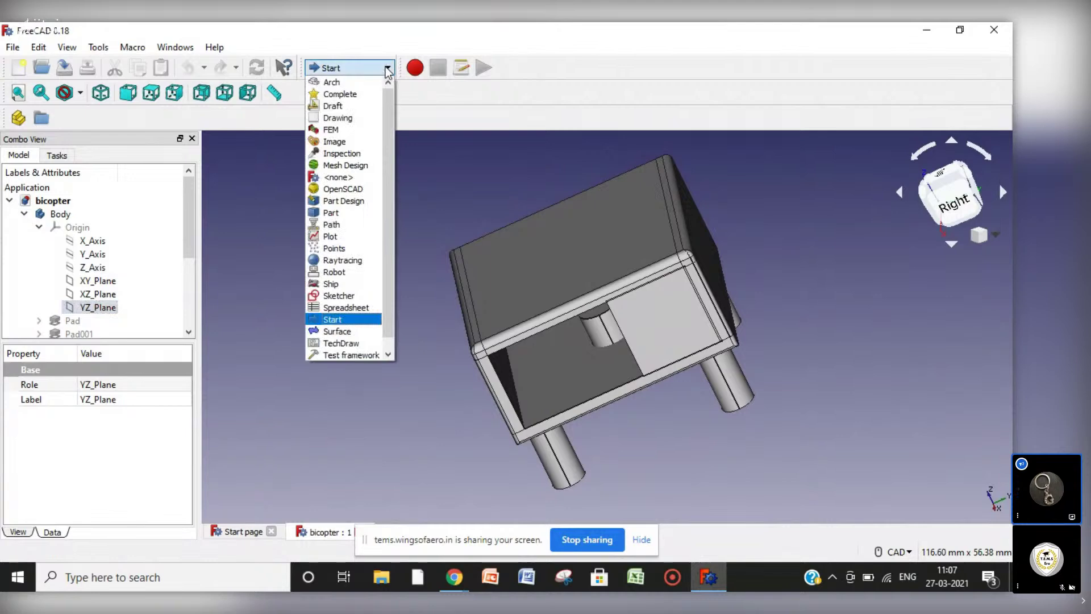
left_click(338, 203)
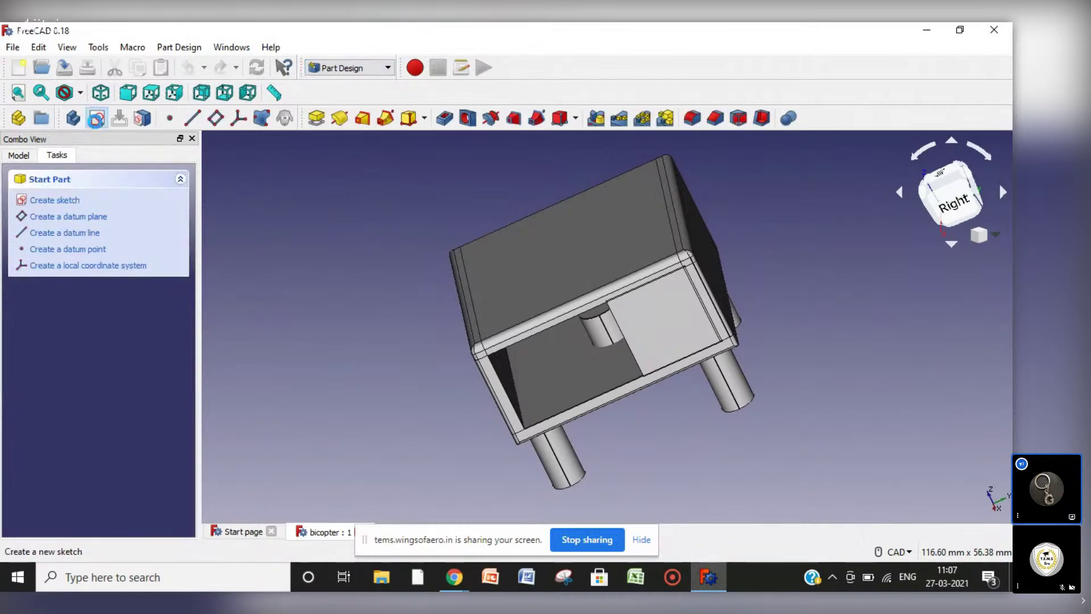
left_click(97, 118)
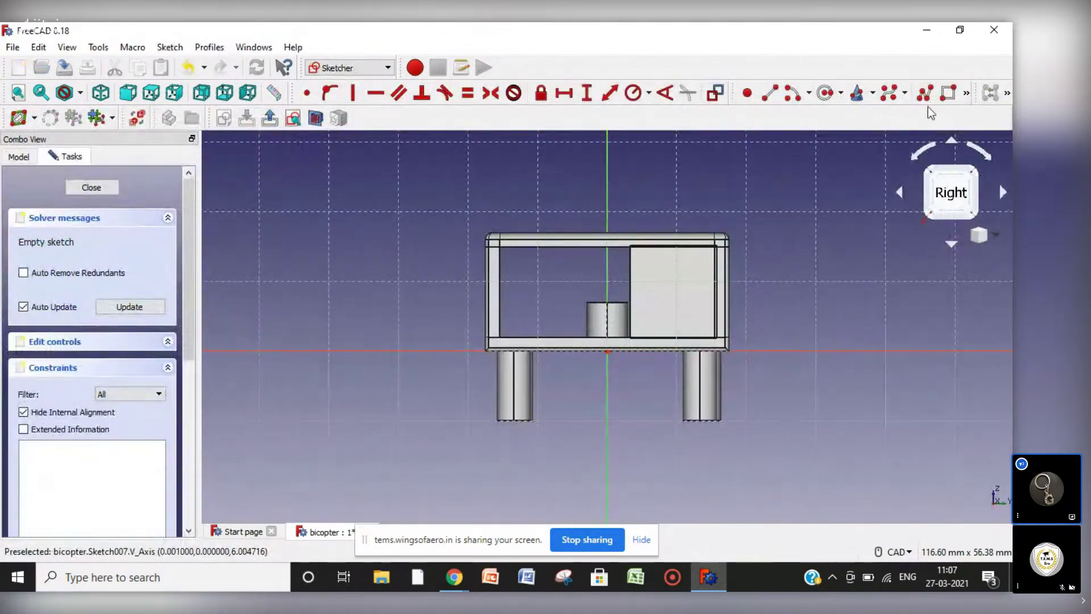
Sketch a rectangle about 10 mm wide and 1.9 mm high inside the box's side opening, with one side on the vertical axis.
left_click(947, 95)
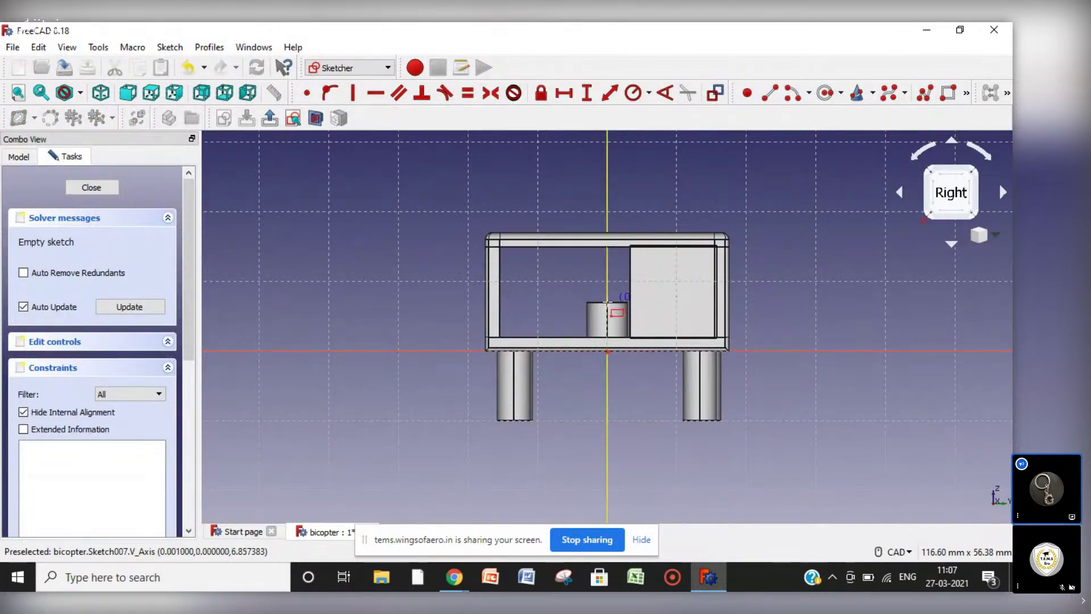
left_click(607, 303)
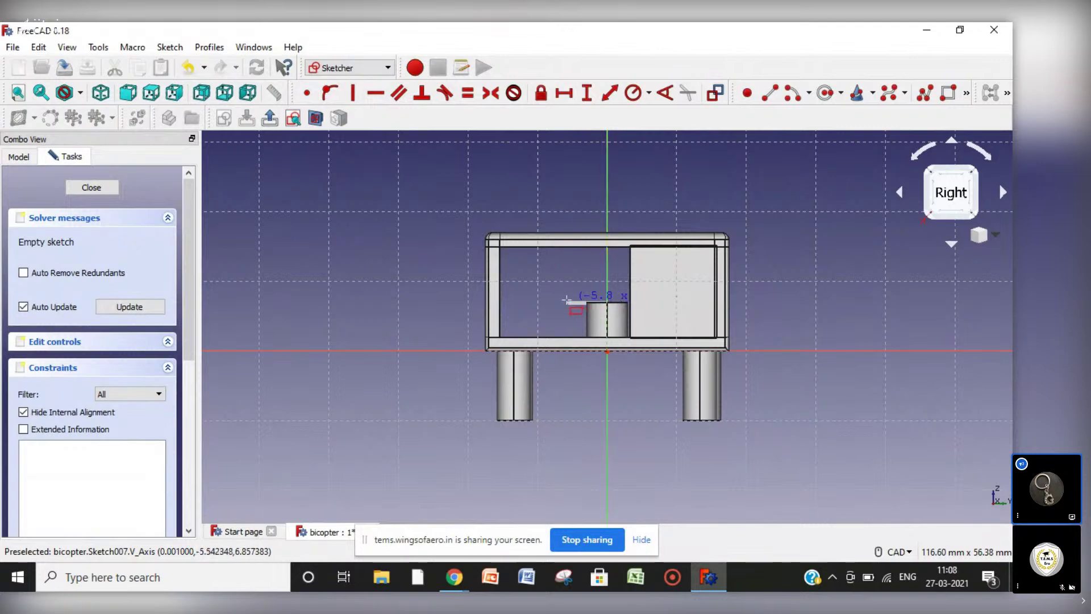
left_click(539, 288)
right_click(539, 289)
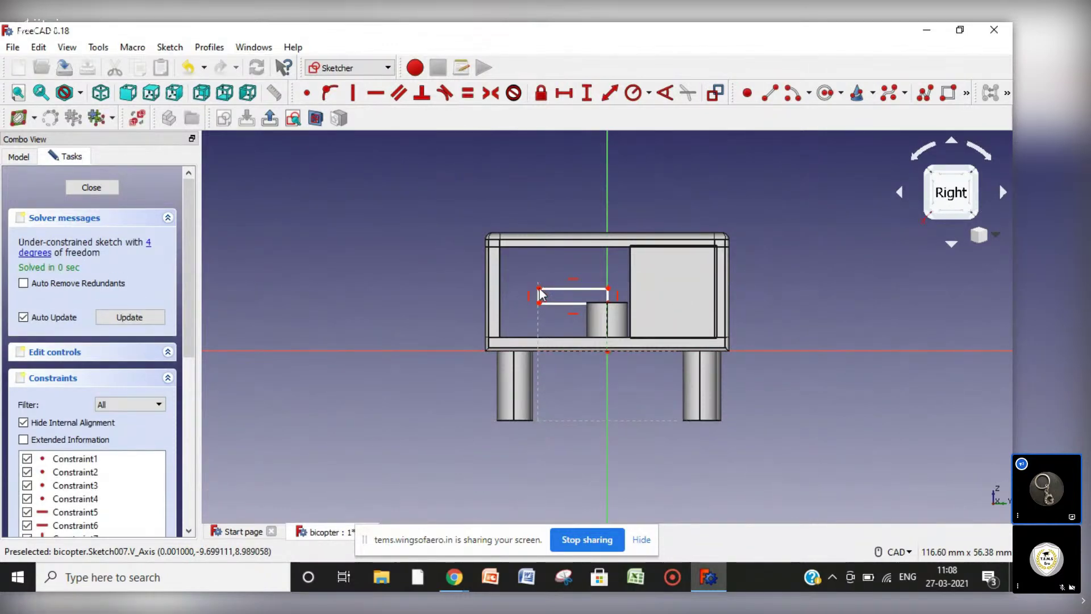
left_click_drag(557, 305, 558, 307)
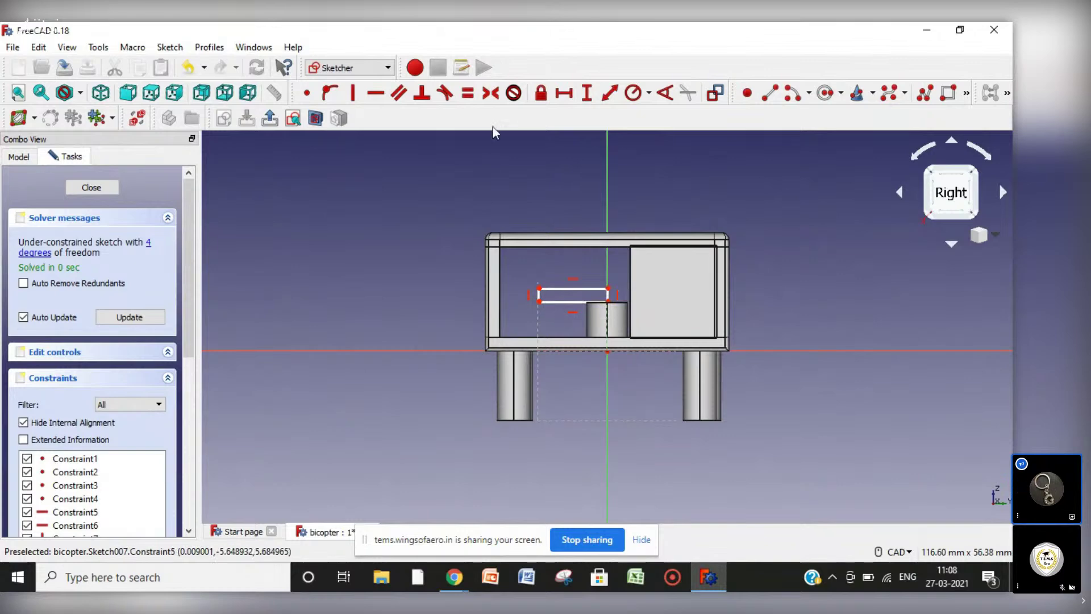
Constrain the rectangle's width to 10 mm and its height to 2 mm, and close the sketch.
left_click(610, 92)
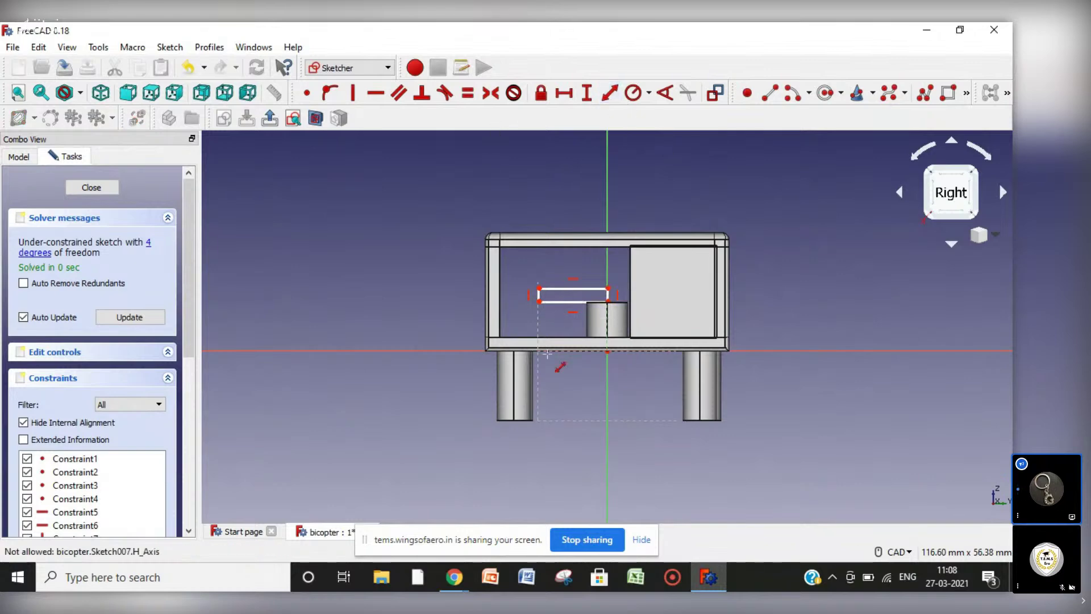
left_click(568, 301)
type("10")
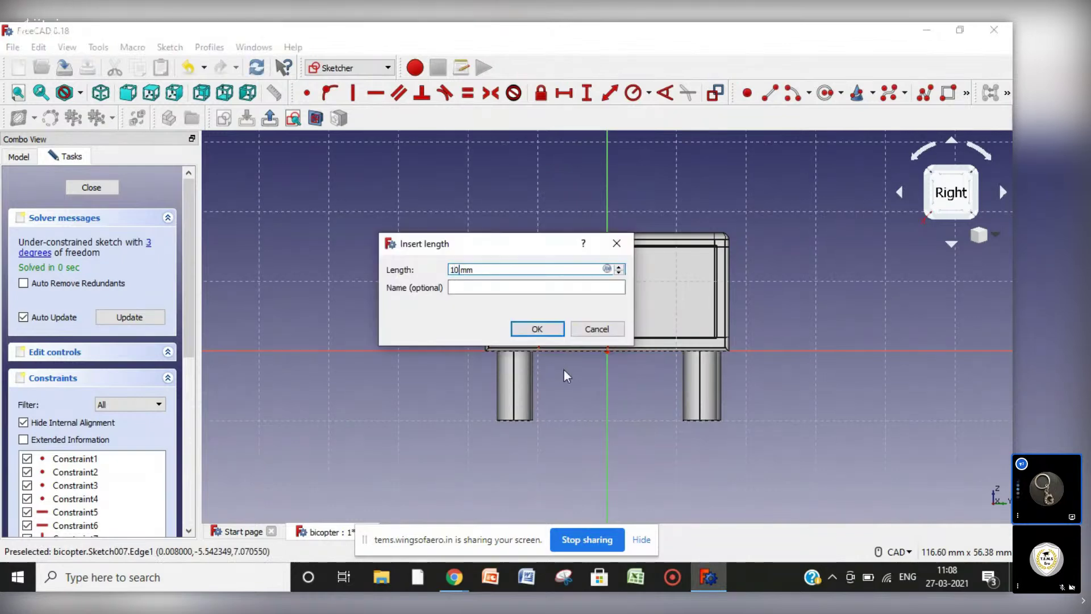
key("Return")
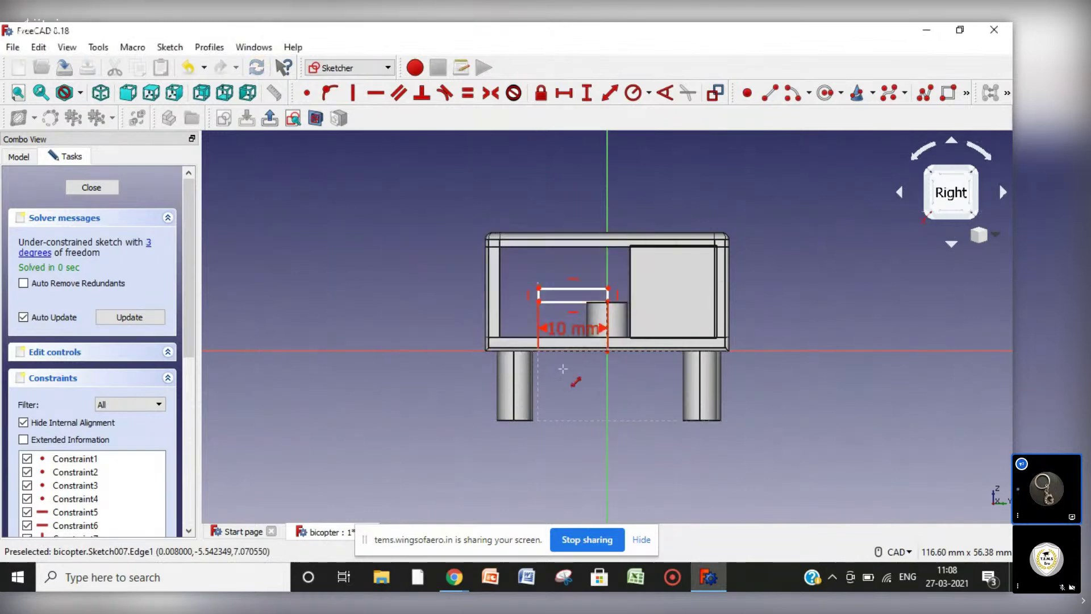
left_click(537, 294)
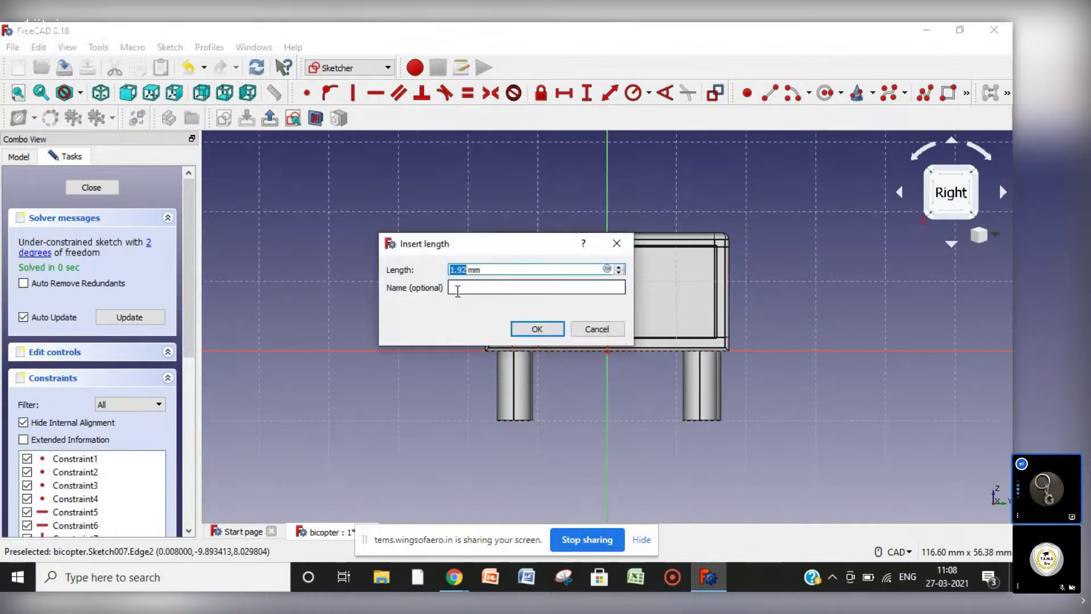
type("2")
key("Return")
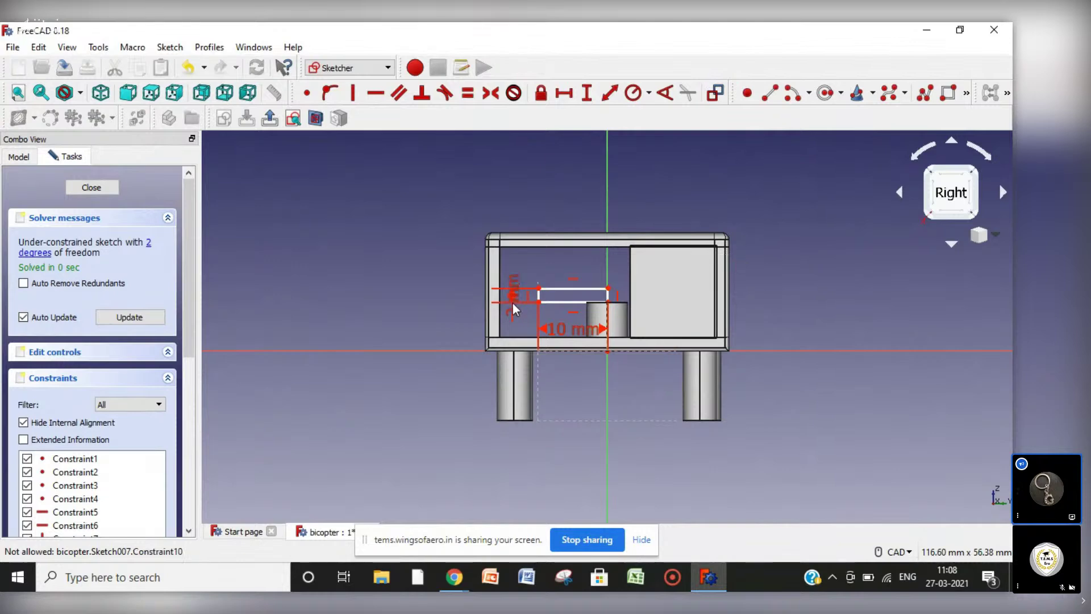
key("Escape")
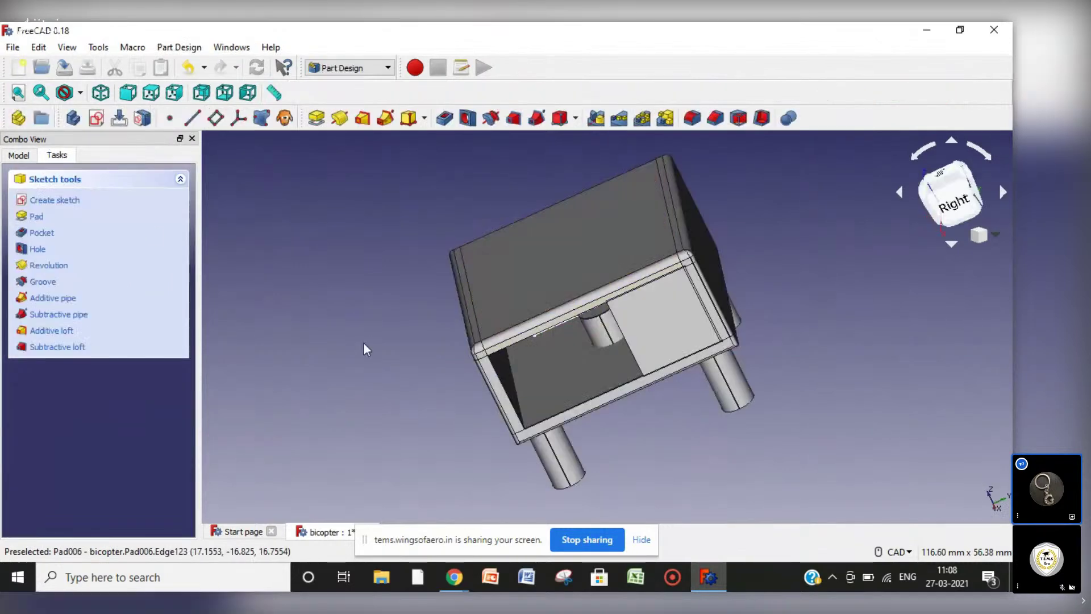
Pad the rectangle sketch symmetrically to its plane with a total length of 200 mm to form the long arms.
left_click(22, 158)
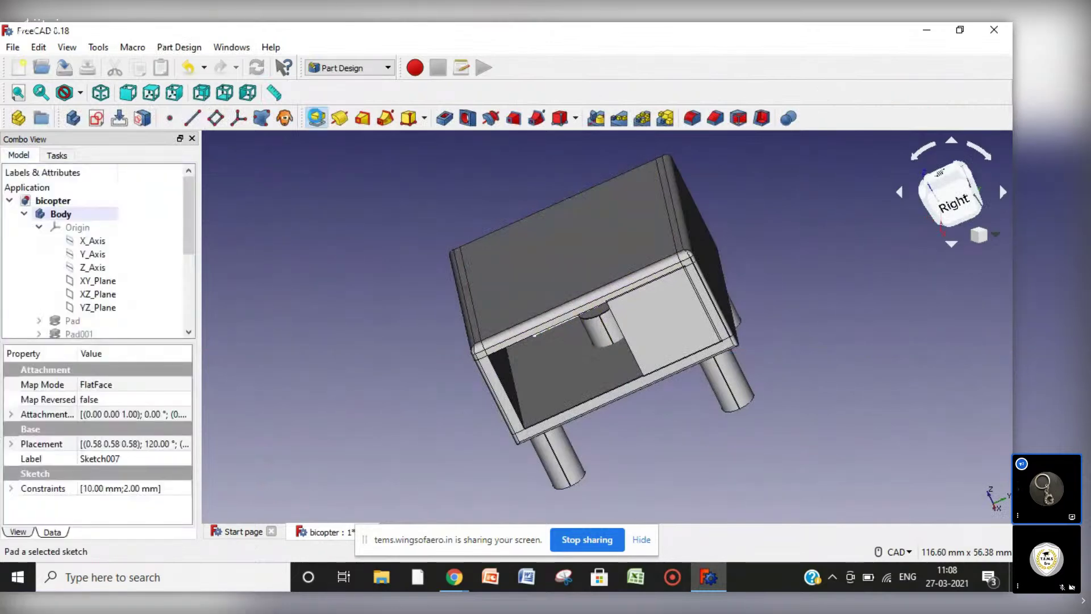
left_click(317, 117)
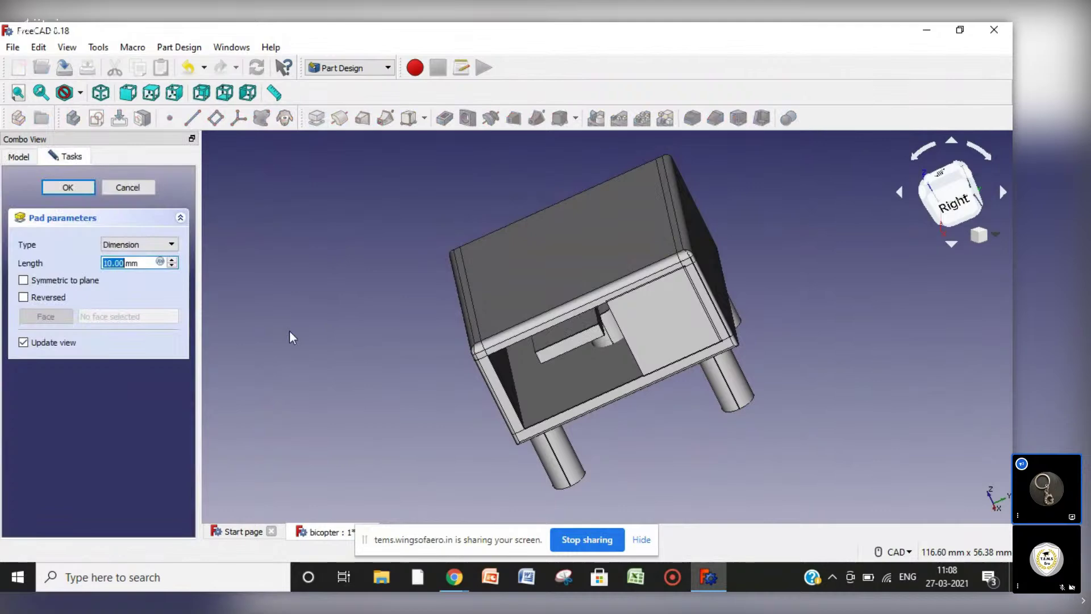
left_click(49, 281)
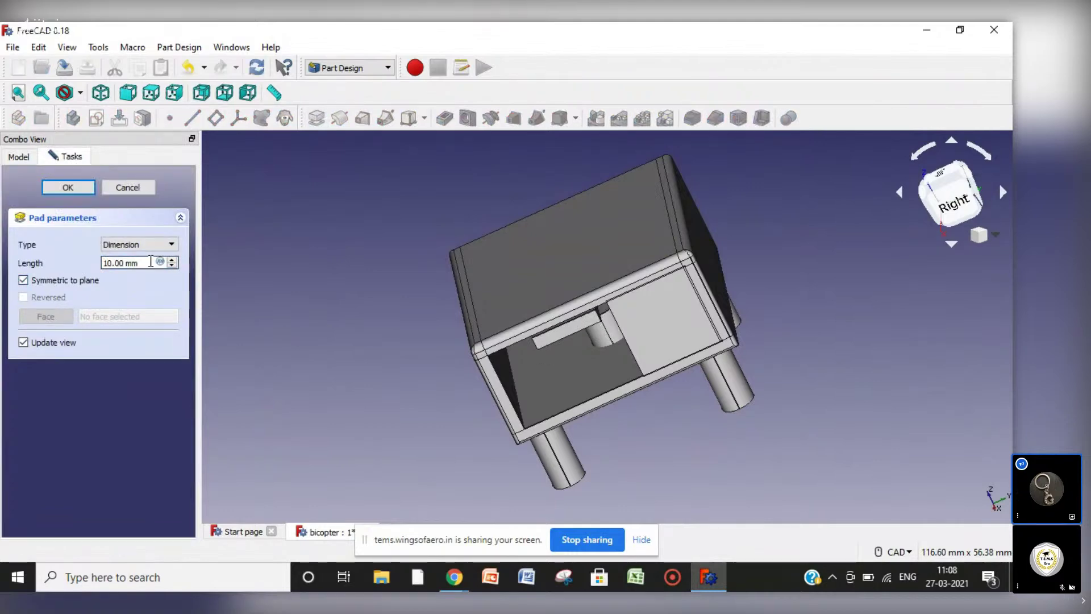
left_click(172, 260)
left_click(172, 260)
left_click(171, 260)
left_click(172, 262)
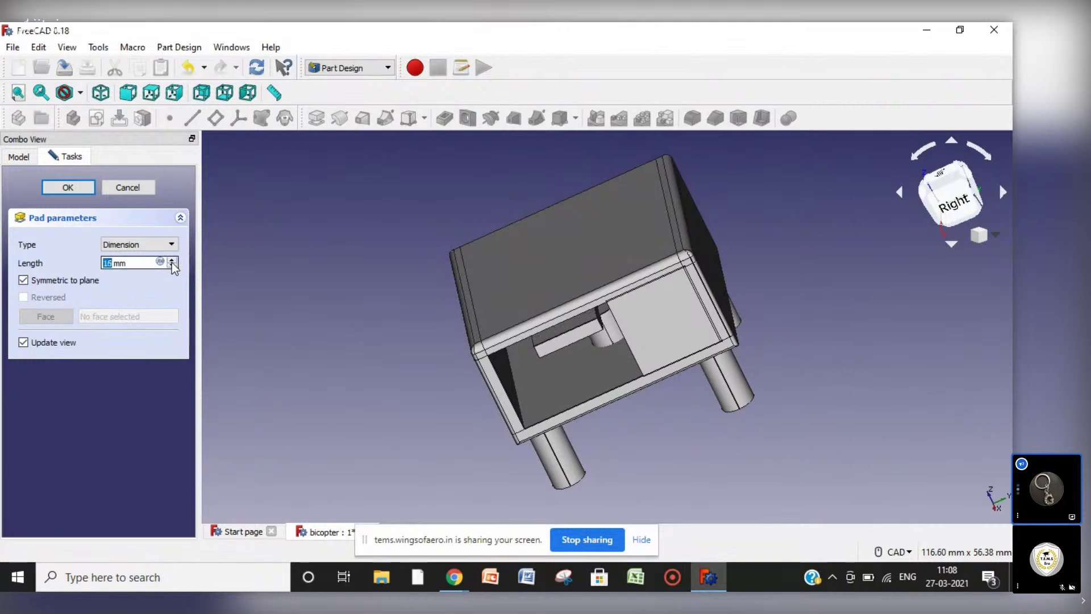
left_click(171, 262)
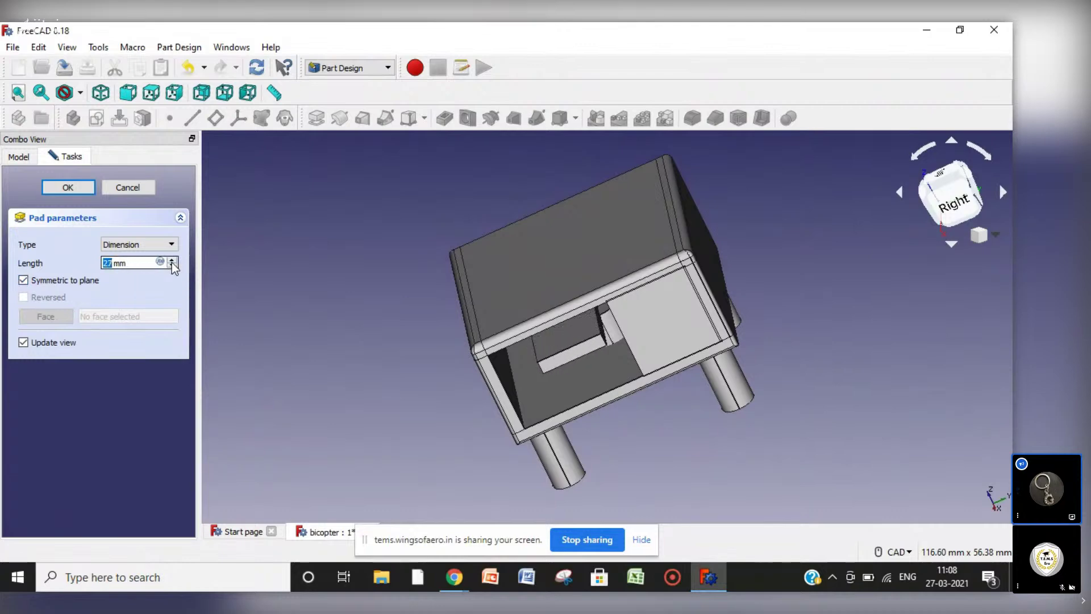
left_click(171, 261)
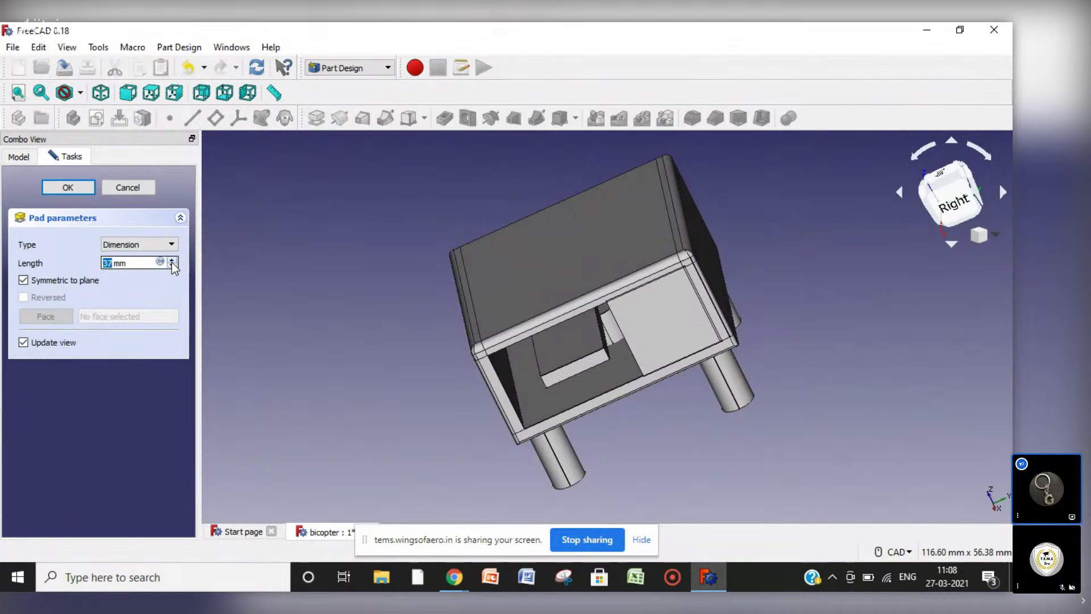
left_click(172, 265)
left_click(172, 265)
left_click(171, 265)
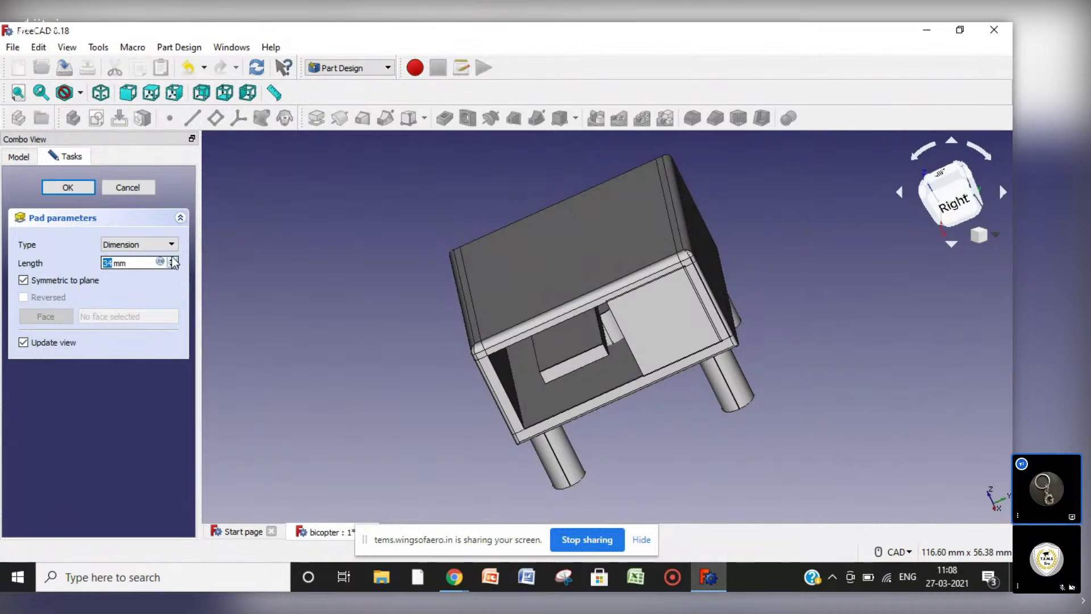
left_click(172, 260)
left_click(171, 260)
left_click(171, 259)
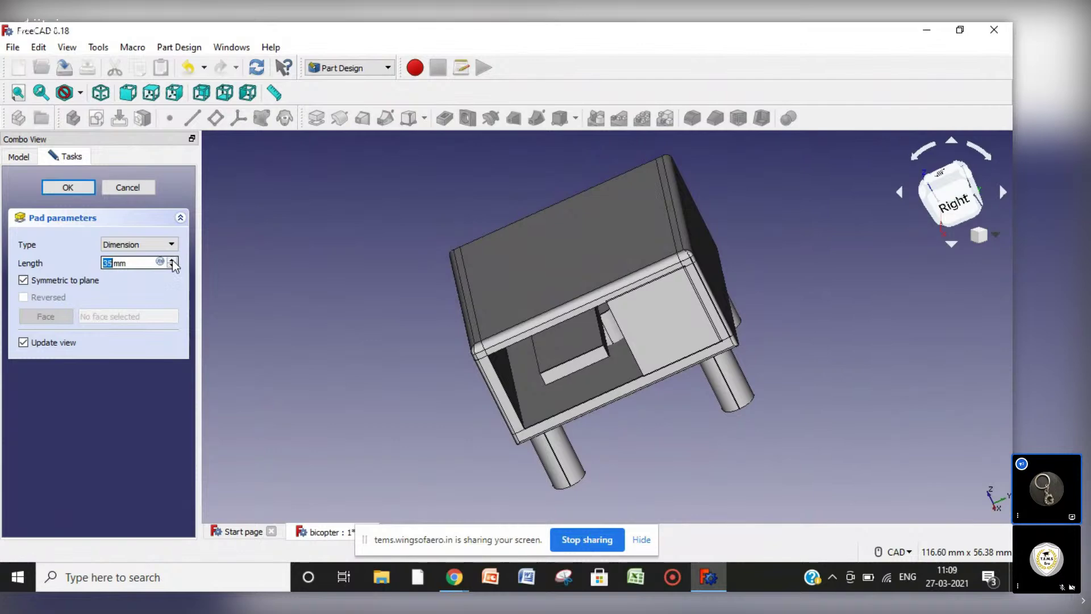
left_click(171, 259)
left_click(172, 259)
left_click(172, 259)
left_click(172, 259)
left_click(171, 259)
left_click(171, 259)
left_click(171, 260)
left_click(172, 259)
left_click(172, 259)
left_click(171, 259)
left_click(172, 259)
left_click(172, 260)
left_click(171, 259)
left_click(172, 260)
left_click(172, 259)
left_click(172, 259)
left_click(171, 259)
left_click(171, 259)
left_click(172, 259)
left_click(172, 260)
left_click(172, 259)
left_click(171, 259)
left_click(172, 259)
left_click(172, 259)
left_click(172, 259)
left_click(172, 259)
left_click(171, 259)
left_click(172, 259)
left_click(172, 259)
left_click(171, 259)
left_click(172, 259)
left_click(172, 259)
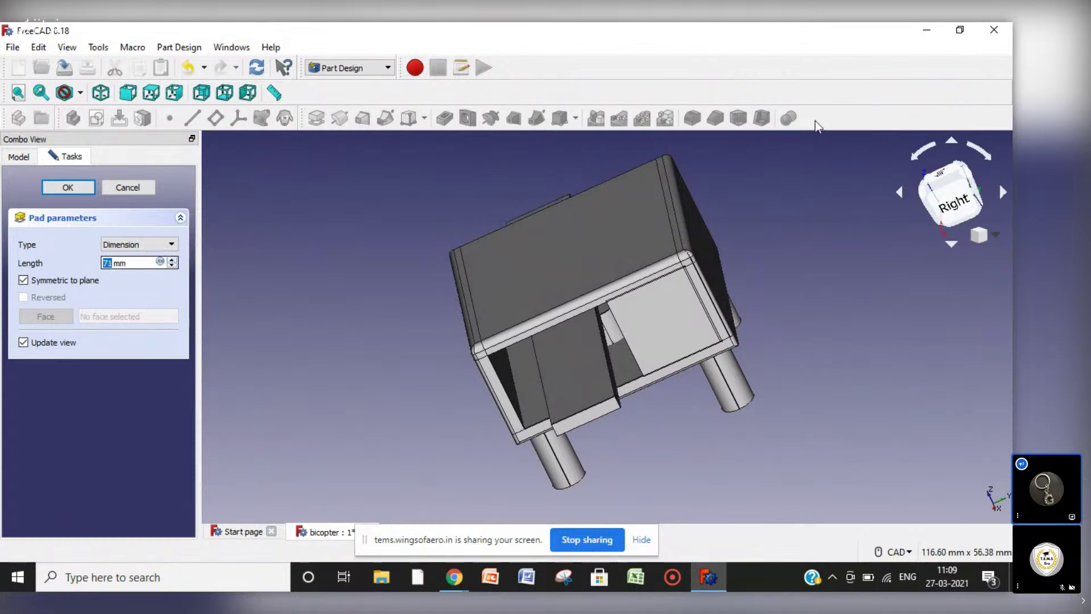
left_click(940, 177)
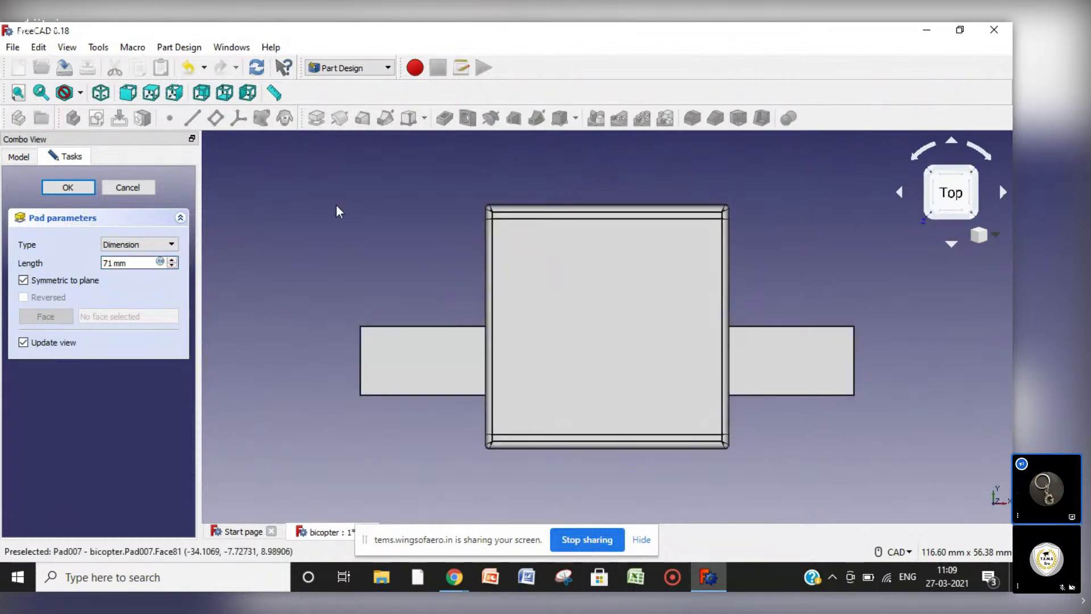
left_click(172, 259)
left_click(172, 260)
left_click(172, 260)
left_click(172, 259)
left_click(173, 260)
left_click(172, 260)
left_click(172, 260)
left_click(172, 259)
left_click(172, 260)
left_click(173, 259)
left_click(172, 259)
left_click(172, 260)
left_click(172, 259)
left_click(172, 260)
left_click(173, 260)
left_click(172, 260)
left_click(172, 259)
left_click(172, 259)
left_click(173, 260)
left_click(172, 260)
left_click(172, 260)
left_click(172, 260)
left_click(172, 260)
left_click(172, 259)
left_click(172, 260)
left_click(172, 259)
left_click(173, 260)
left_click(172, 259)
left_click(173, 260)
left_click(172, 260)
left_click(172, 260)
left_click(173, 260)
left_click(172, 260)
left_click(173, 259)
left_click(172, 260)
left_click(172, 260)
left_click(172, 260)
left_click(172, 260)
left_click(172, 260)
left_click(172, 260)
left_click(172, 260)
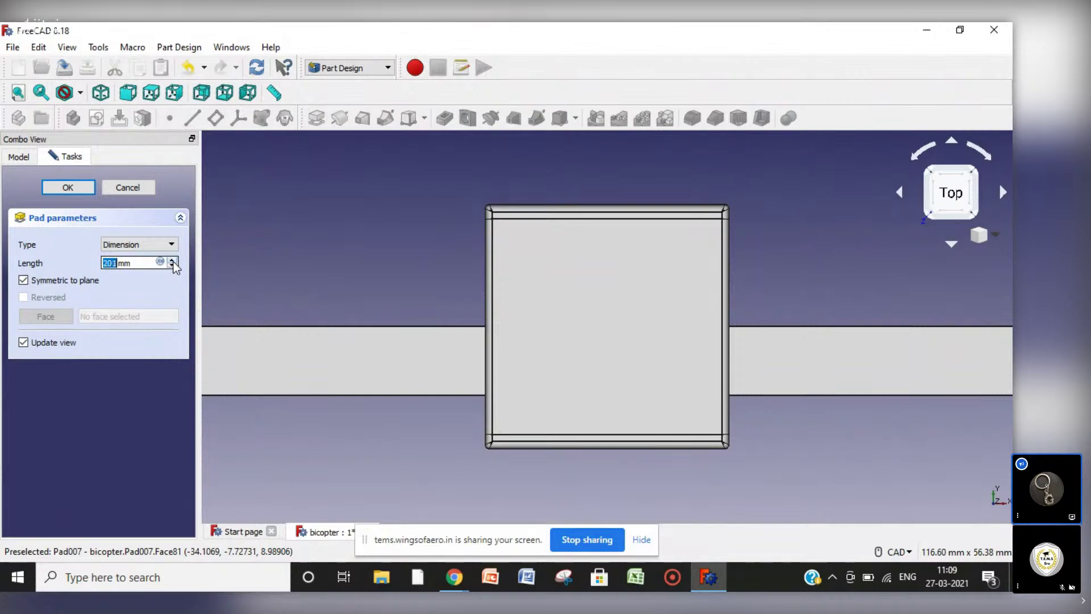
left_click(81, 189)
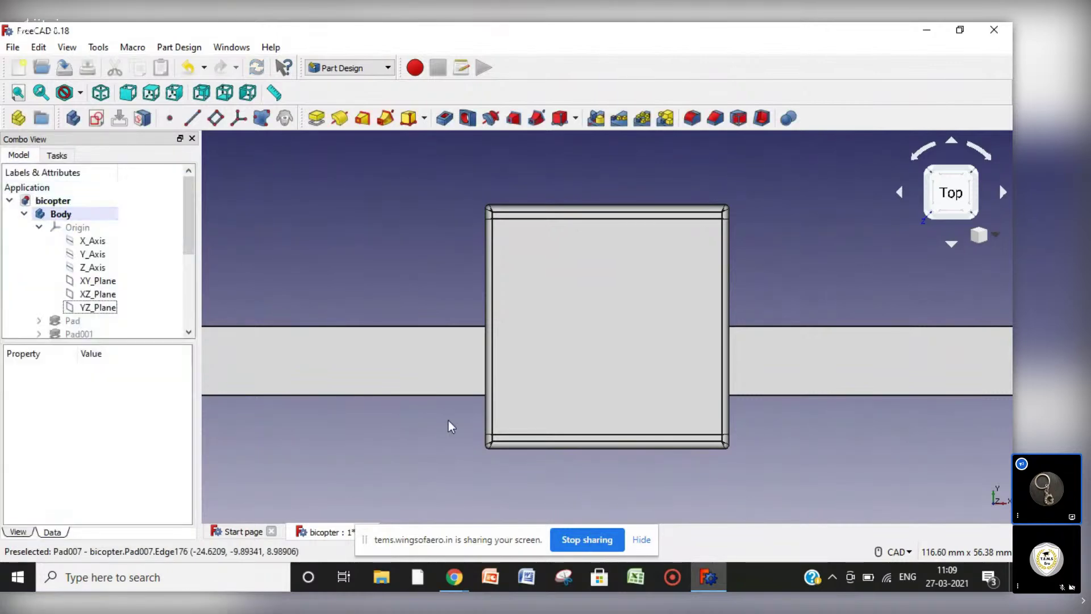
Start a new sketch on the upper face of the long arm.
left_click(998, 237)
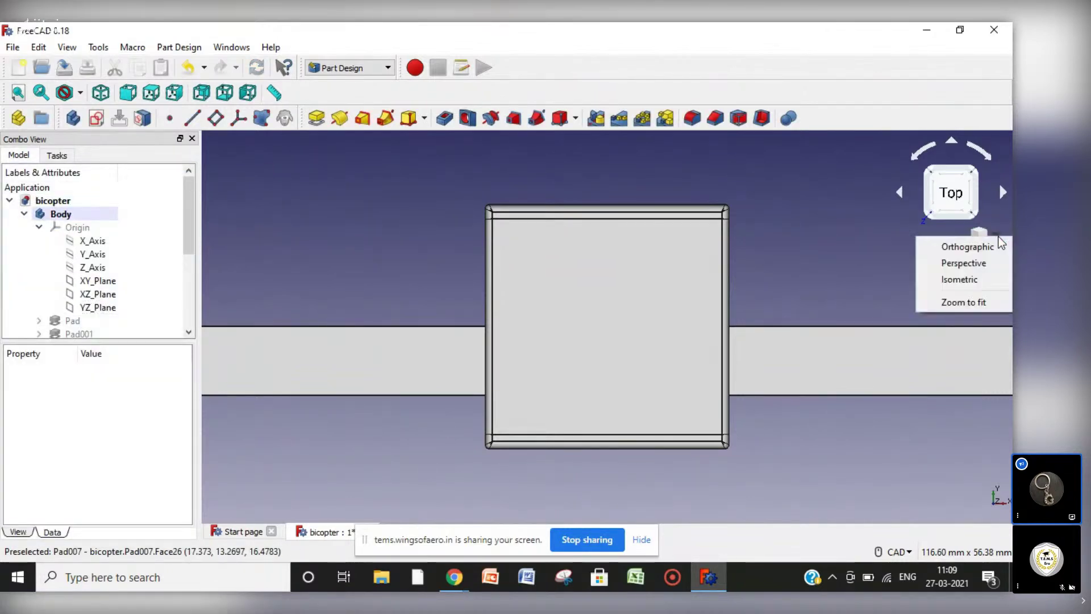
left_click(973, 298)
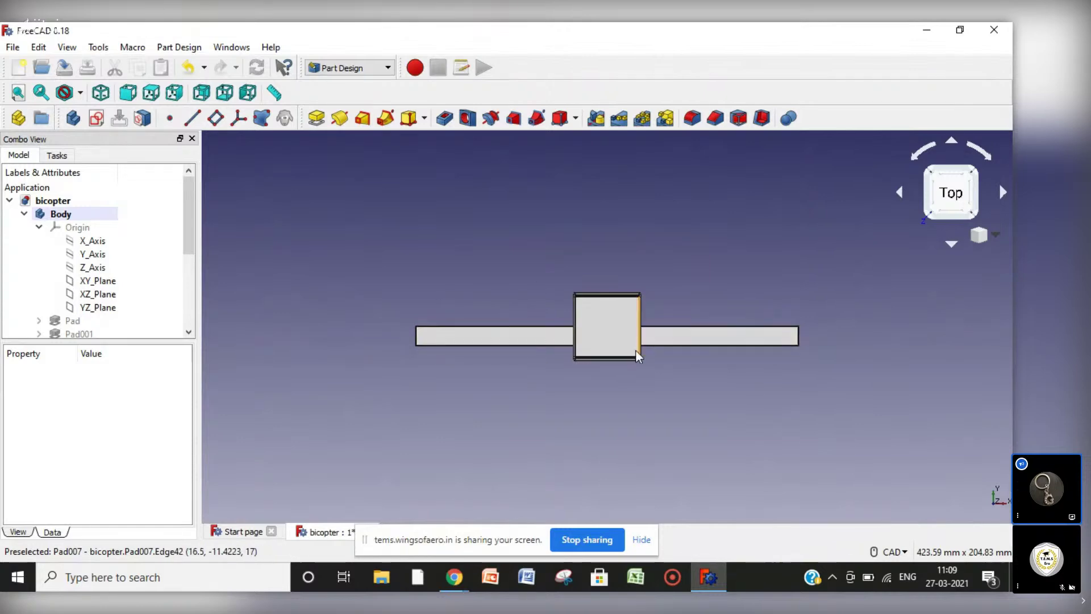
left_click(998, 239)
left_click(973, 287)
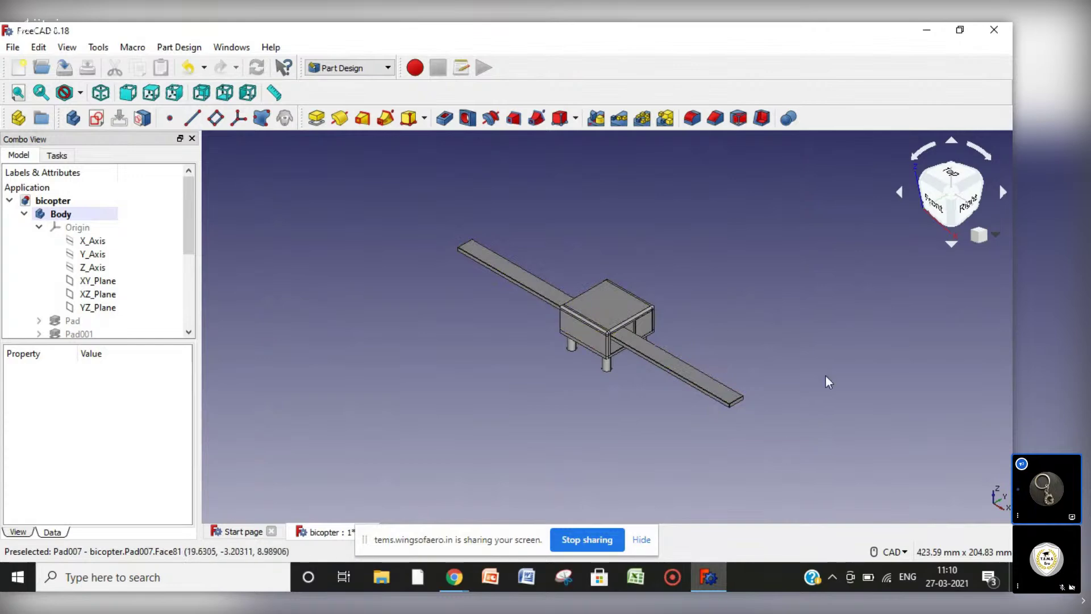
left_click(724, 397)
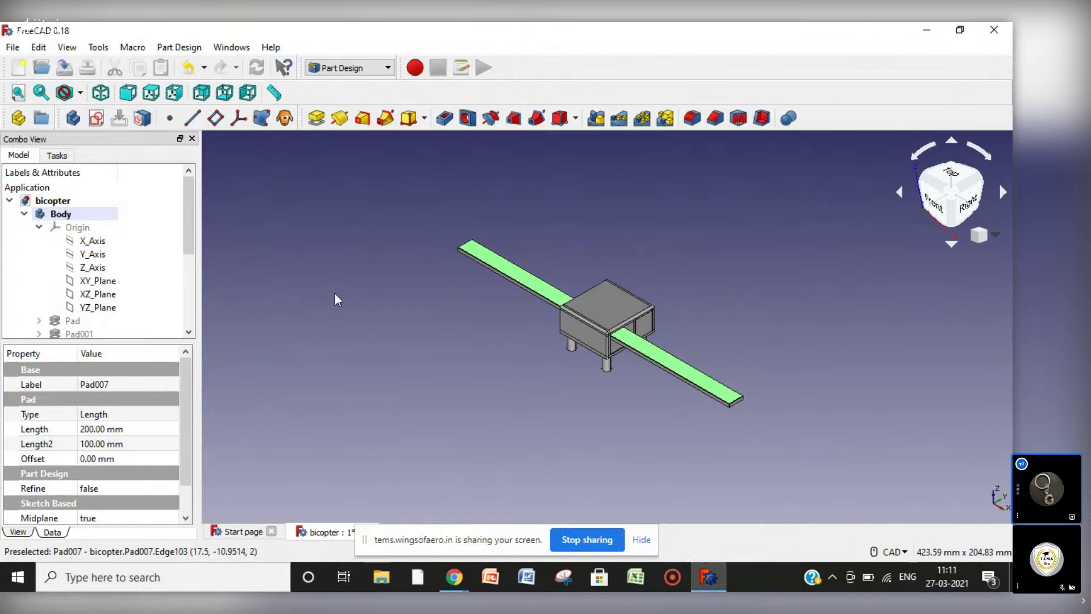
left_click(95, 119)
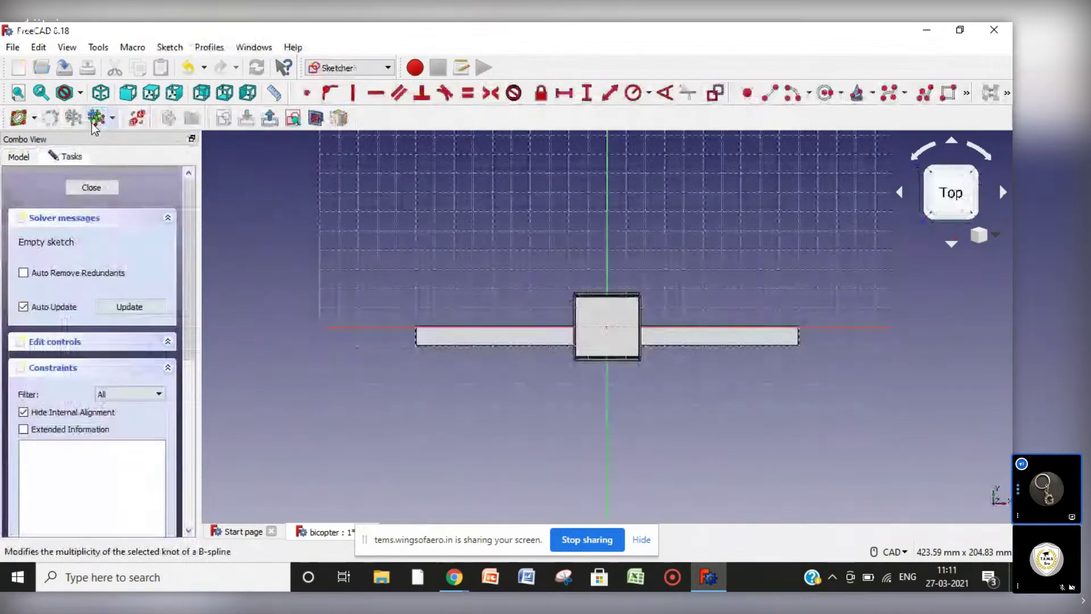
Sketch a small circle on the arm's right-hand end and move it nearer the tip.
left_click(825, 92)
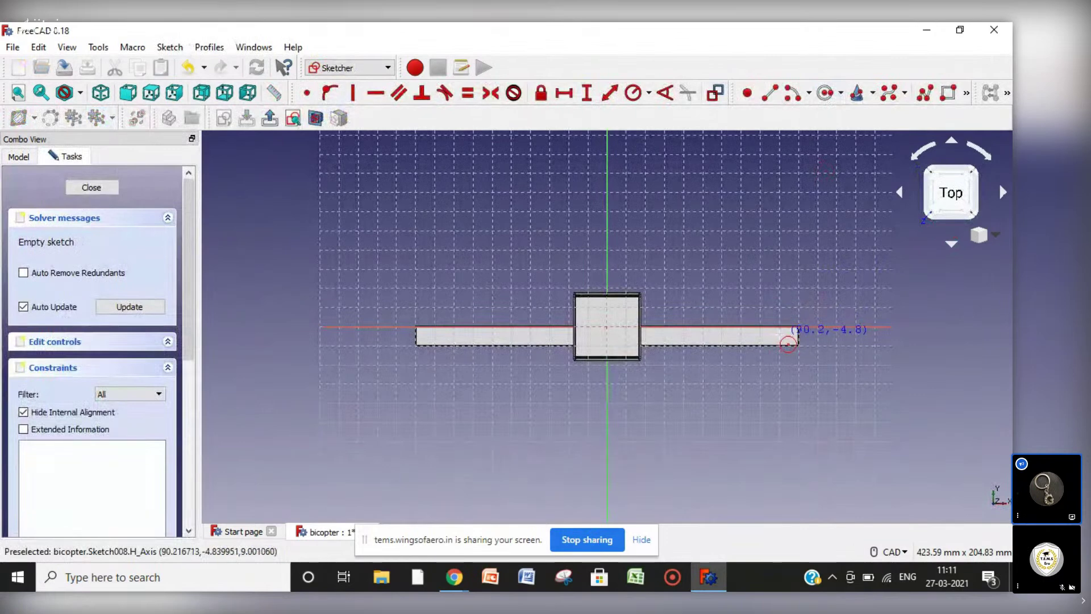
left_click(780, 335)
left_click(786, 339)
right_click(940, 346)
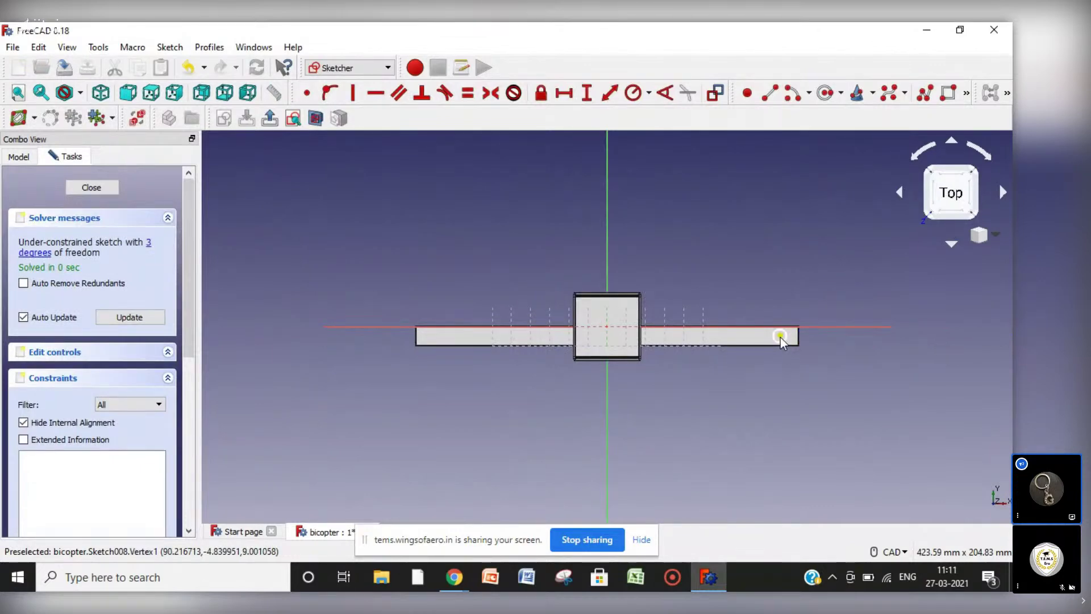
left_click_drag(780, 340, 792, 340)
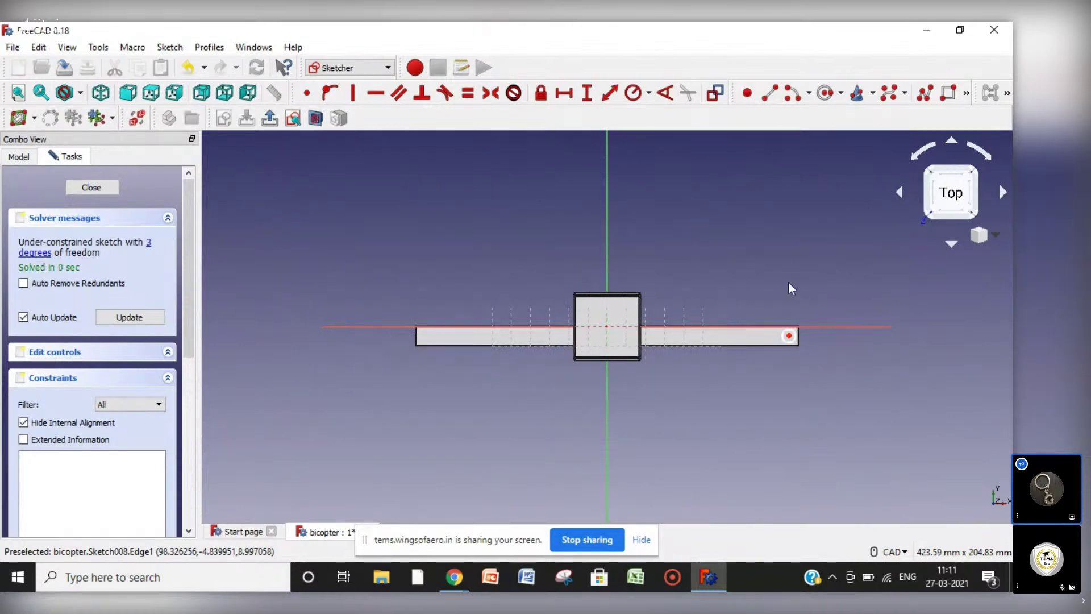
Sketch a second small circle on the arm's left-hand end, close to its tip.
left_click(824, 93)
left_click(442, 345)
left_click(432, 336)
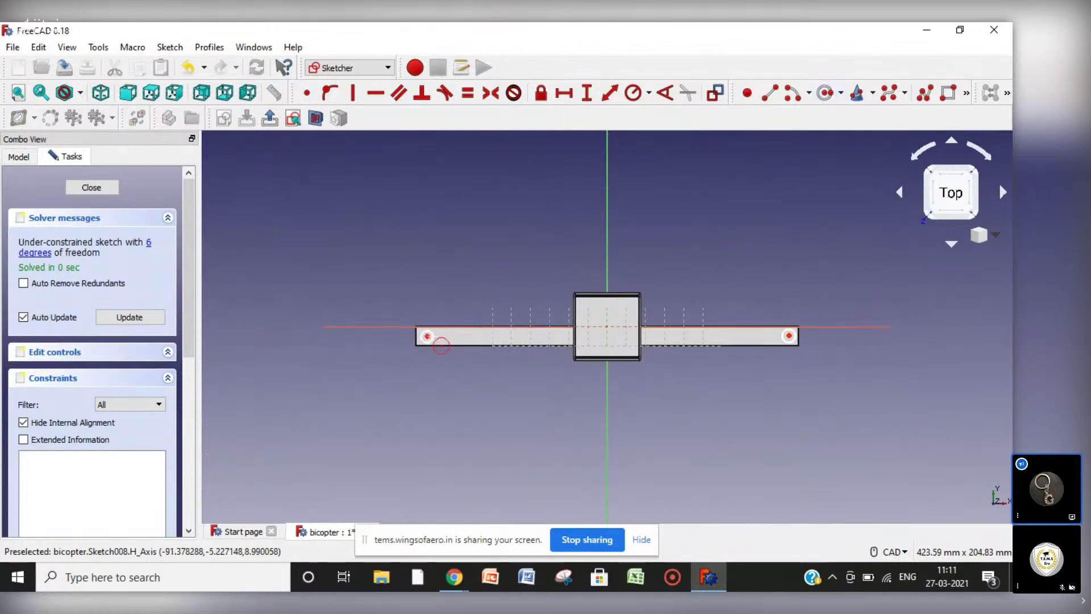
right_click(447, 380)
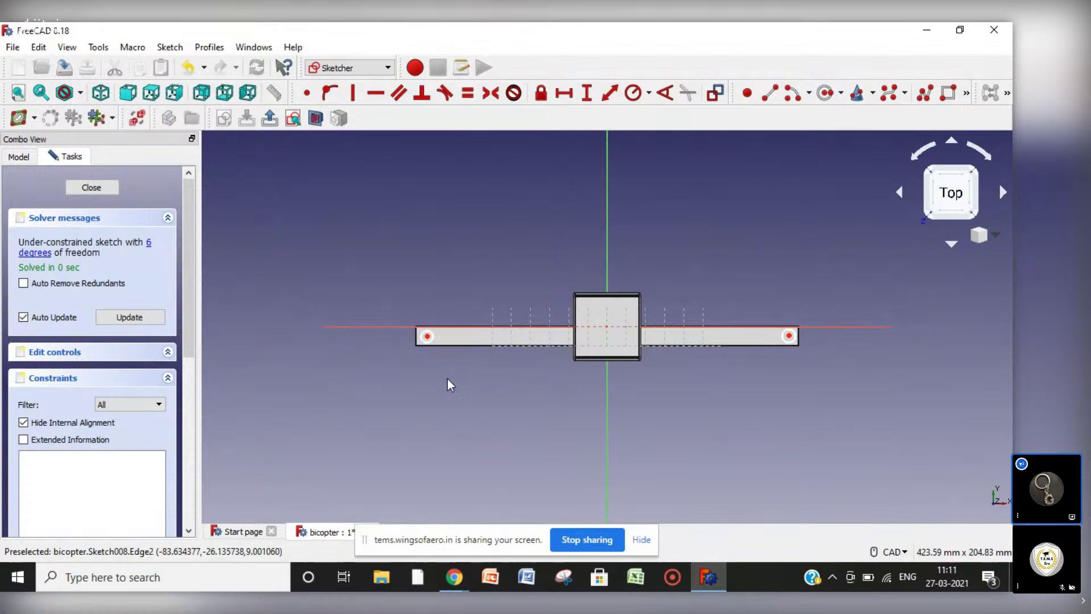
Constrain the two end circles to equal radius and close the sketch.
left_click(430, 342)
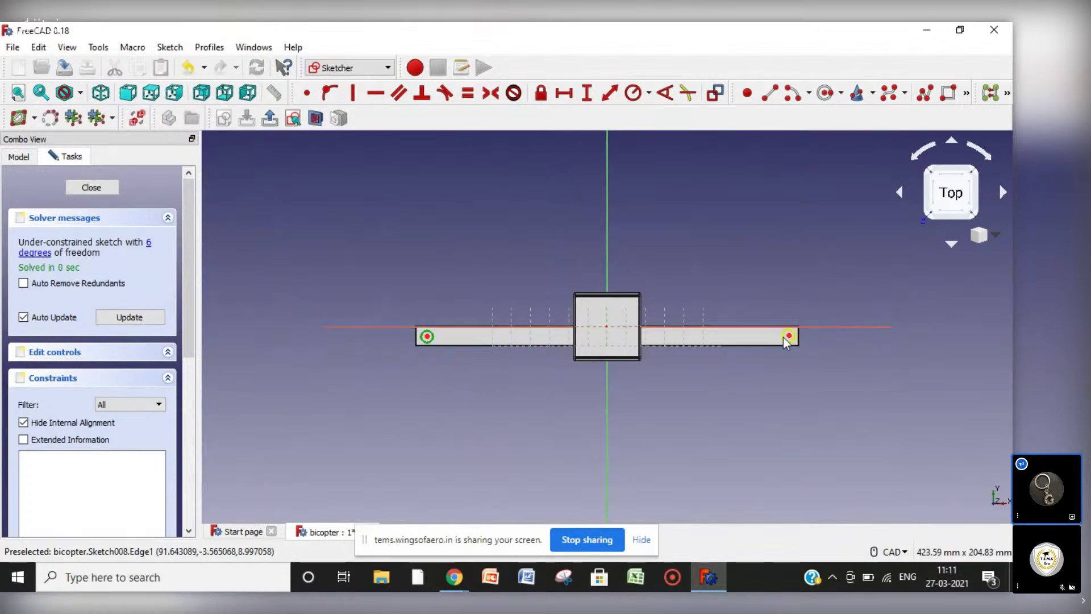
left_click(468, 93)
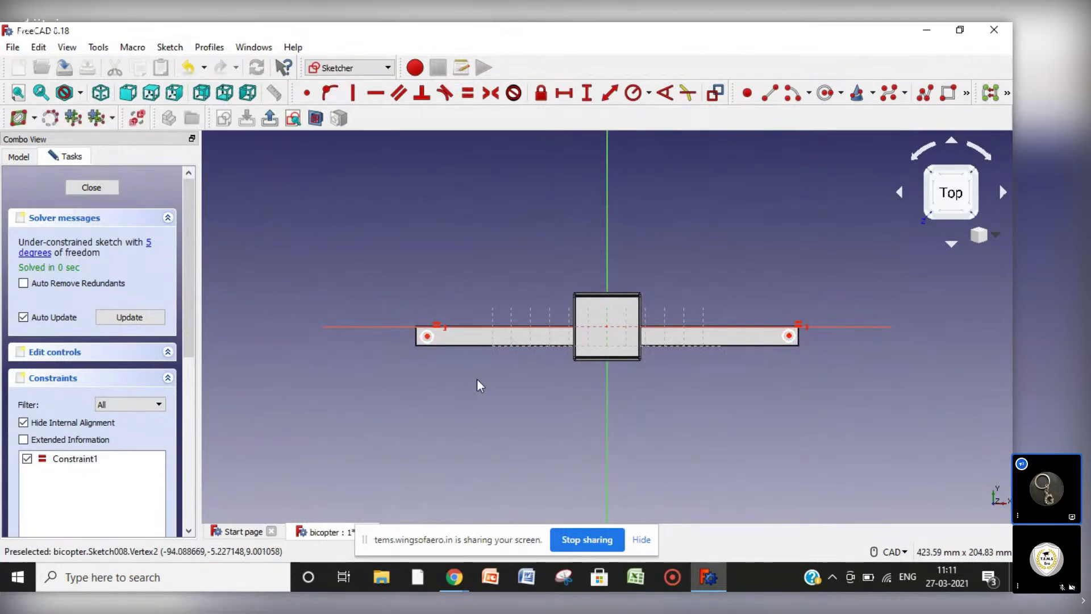
left_click(104, 188)
Pad the two end circles 5 mm upward to form round posts on the arm tips.
left_click(313, 120)
type("3")
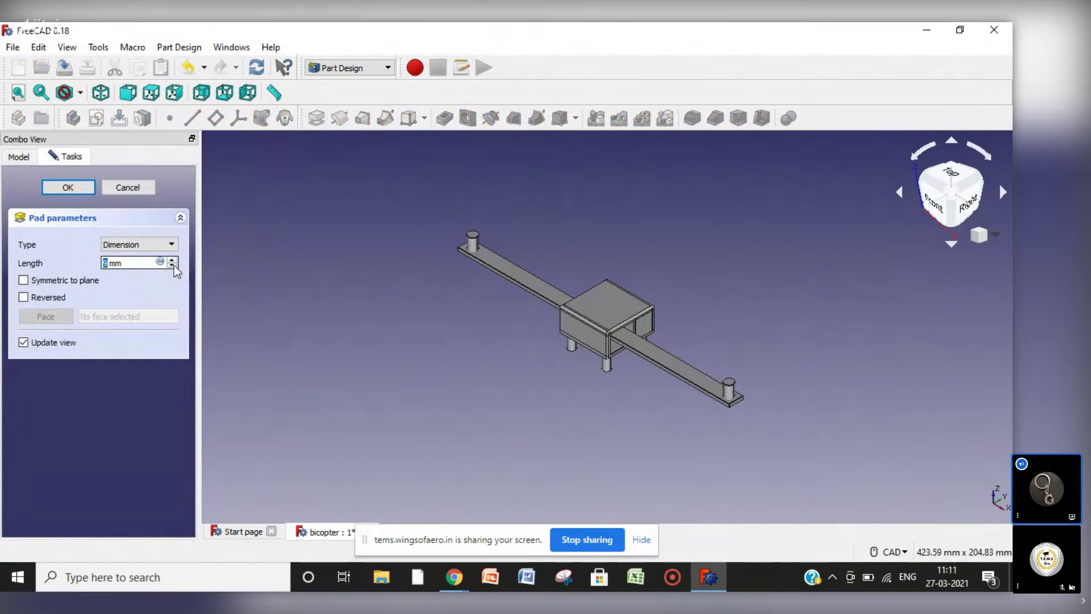
scroll(174, 265, "up", 4)
scroll(174, 265, "down", 1)
left_click(69, 187)
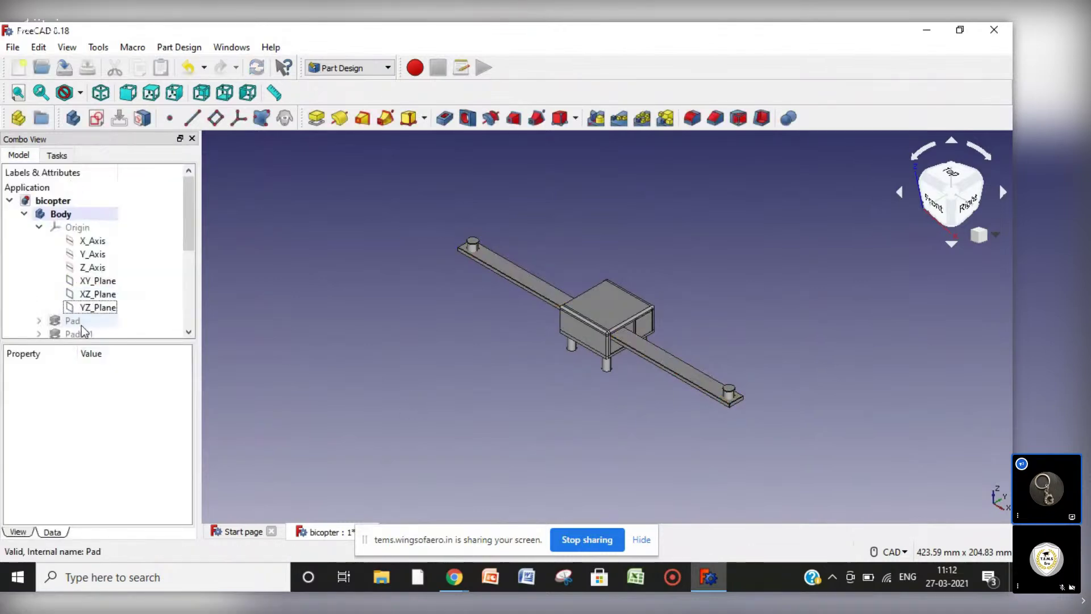
Reopen the post sketch, slightly enlarge the equal circles, adjust the left circle's centre, and close the sketch.
left_click(189, 333)
scroll(190, 333, "down", 3)
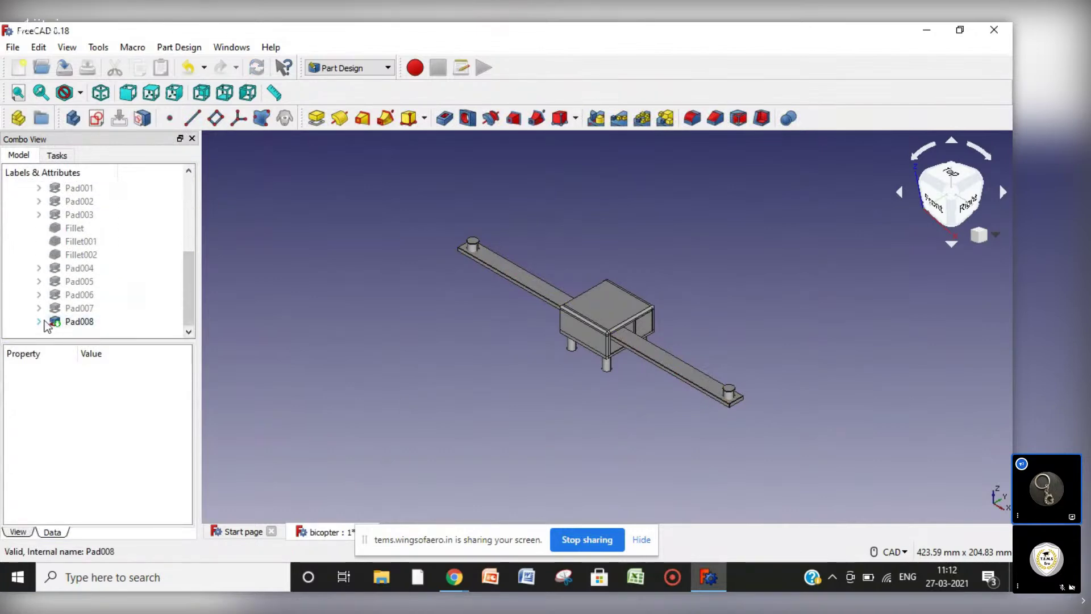
left_click(39, 321)
double_click(101, 335)
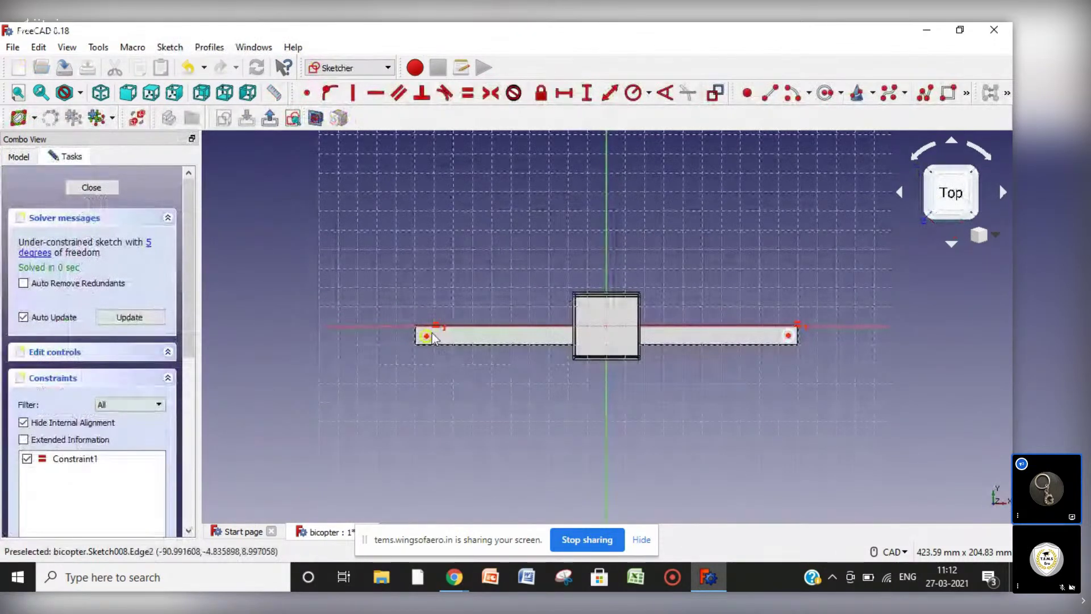
left_click_drag(432, 329, 432, 331)
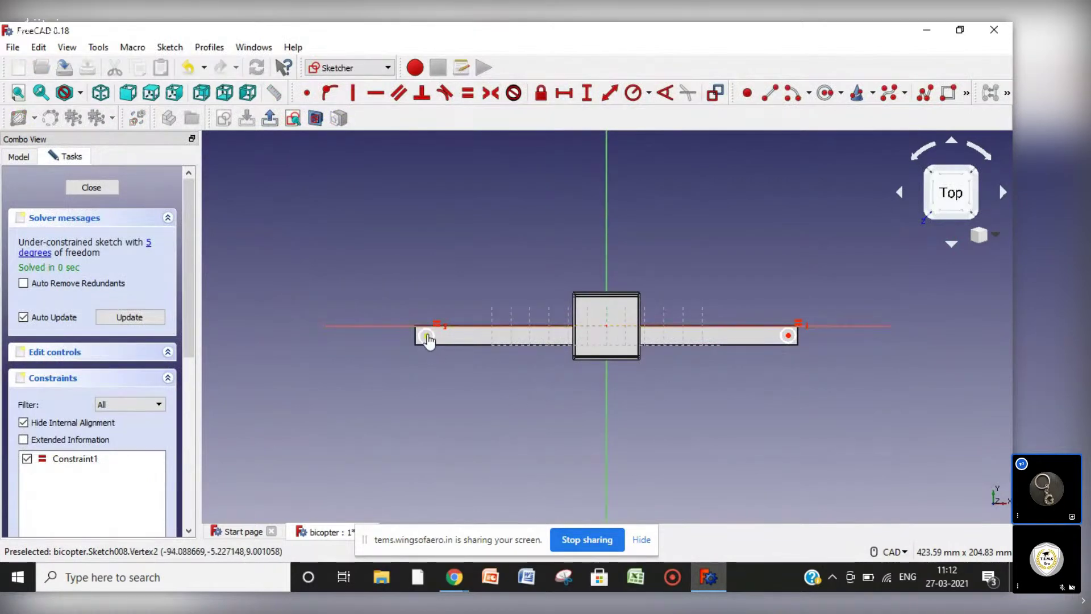
left_click_drag(429, 340, 428, 336)
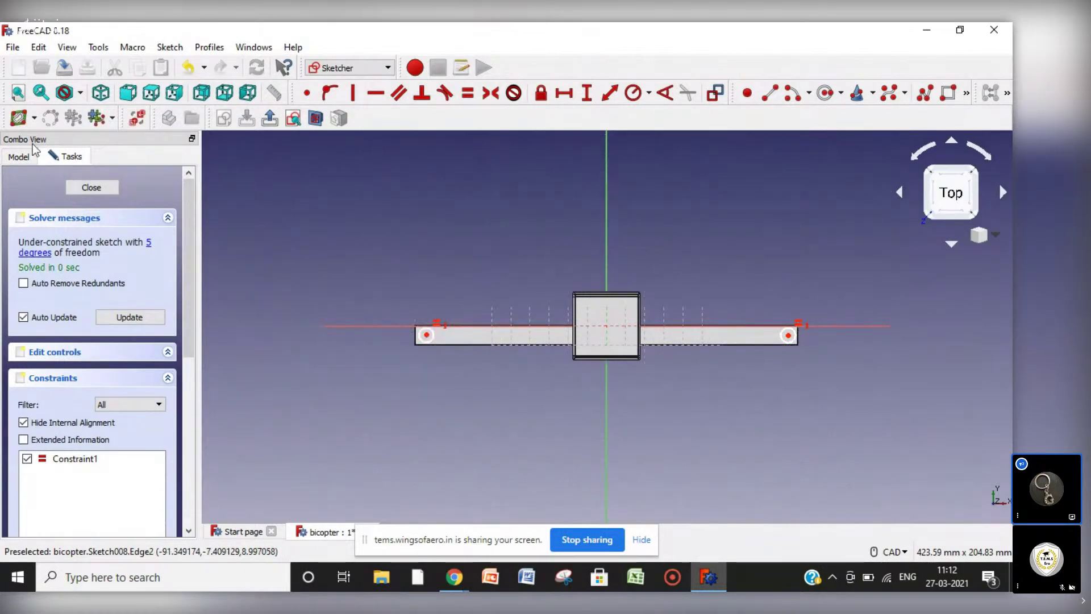
left_click(90, 191)
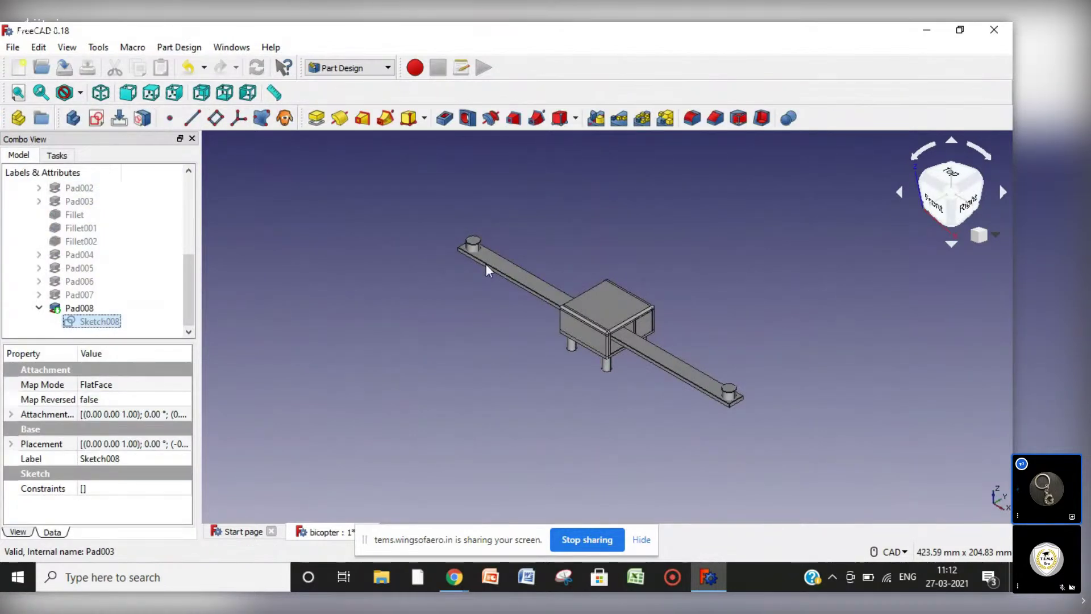
Fillet the upper circular edge of the right-hand post with a 0.5 mm radius.
left_click(482, 236)
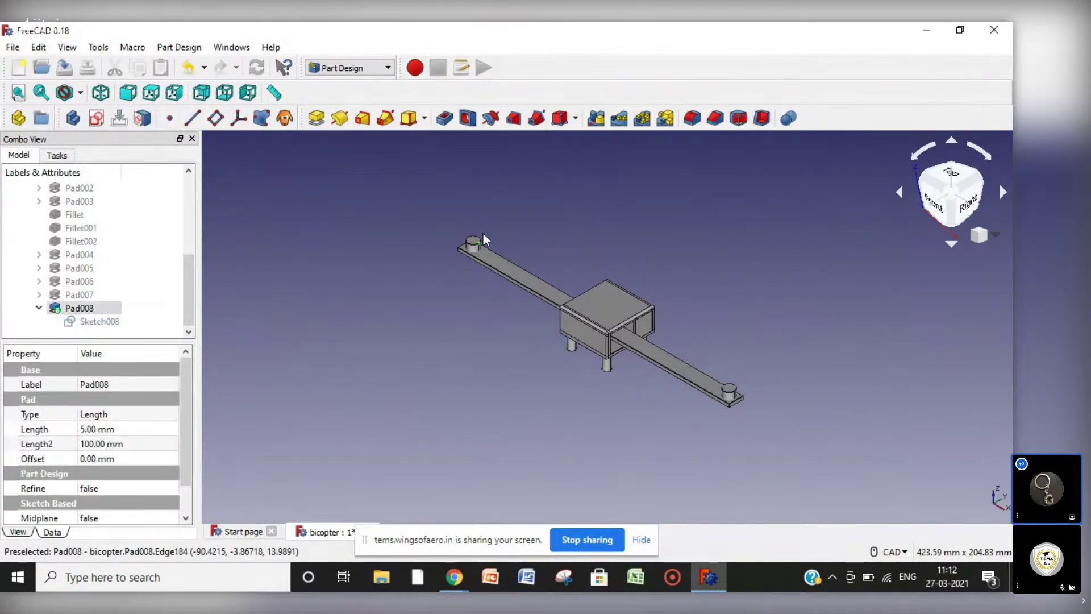
left_click(498, 220)
left_click(470, 245)
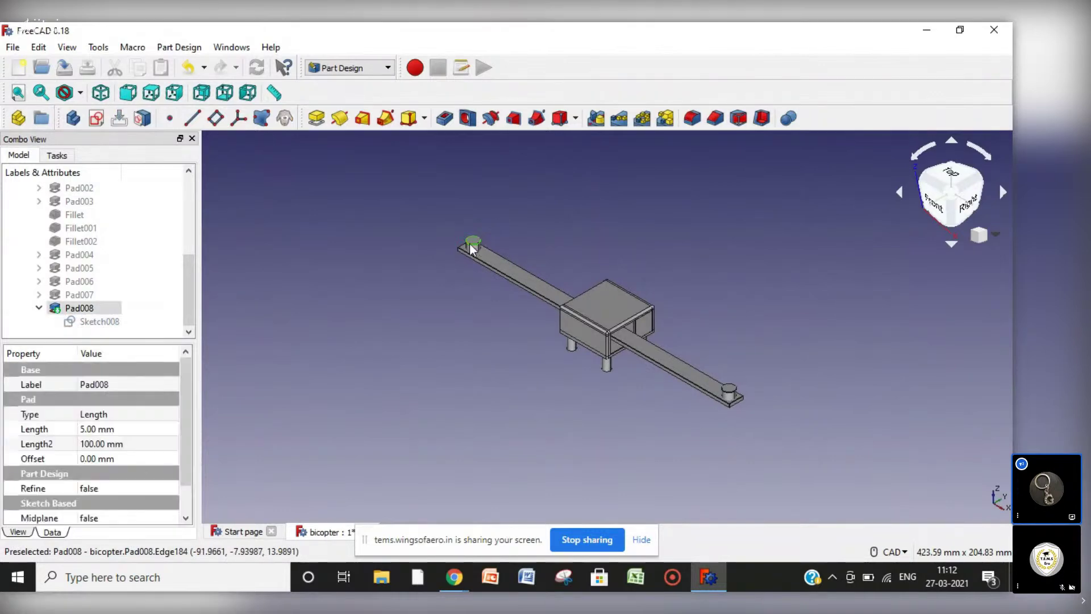
left_click(729, 390)
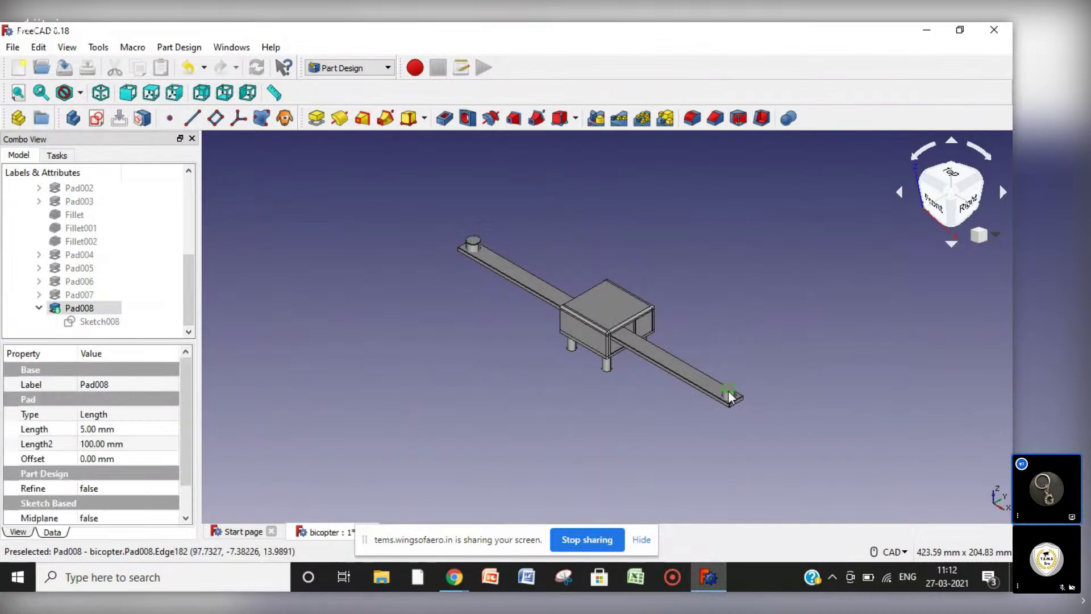
left_click(694, 117)
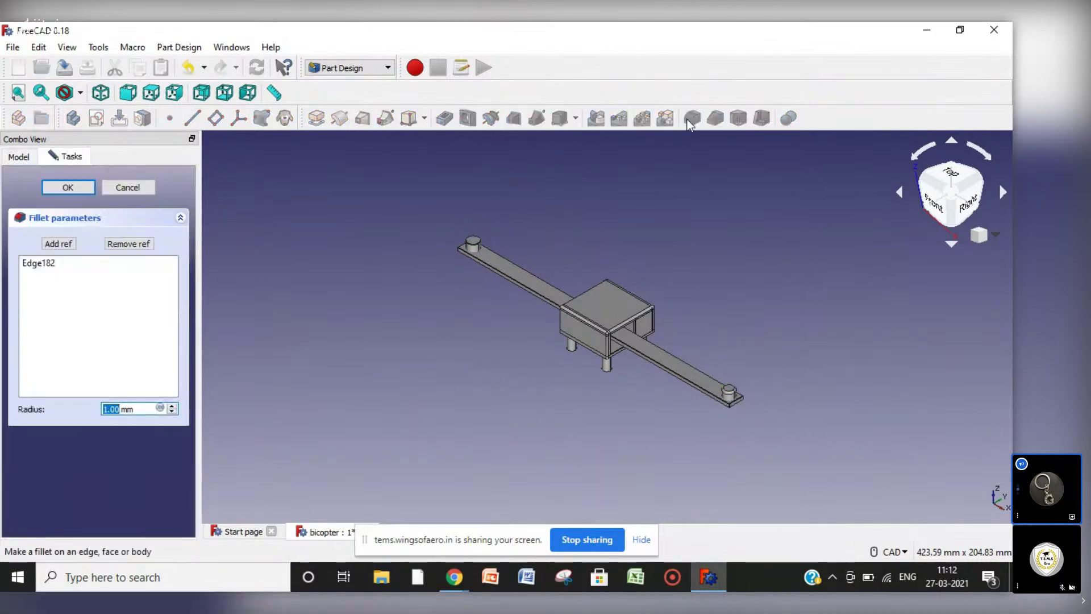
type("0.5")
key("Return")
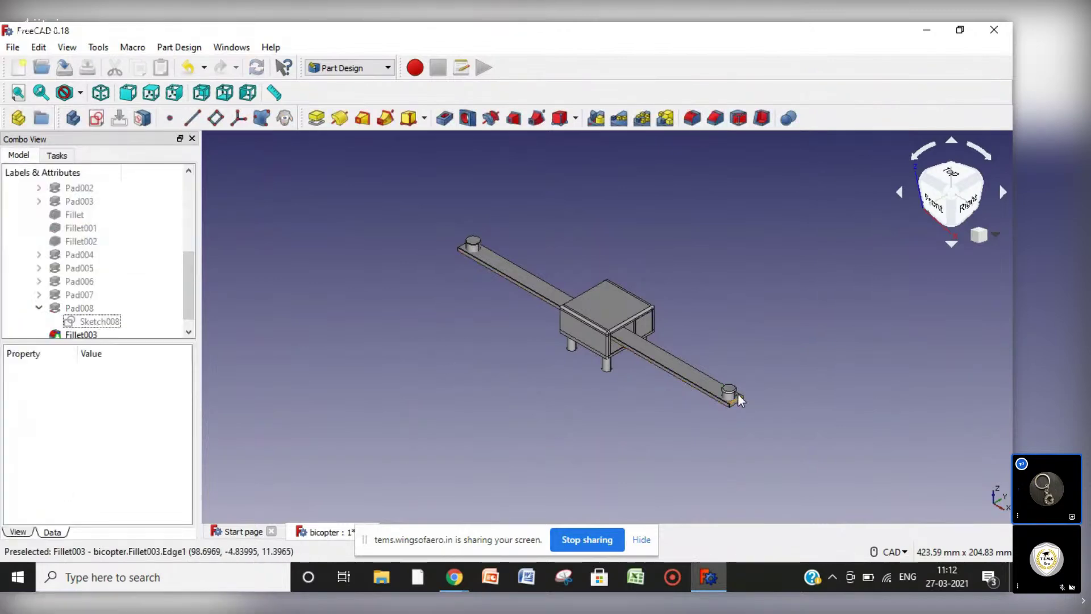
Start a new sketch on the top face of the filleted right-hand post.
scroll(725, 389, "up", 6)
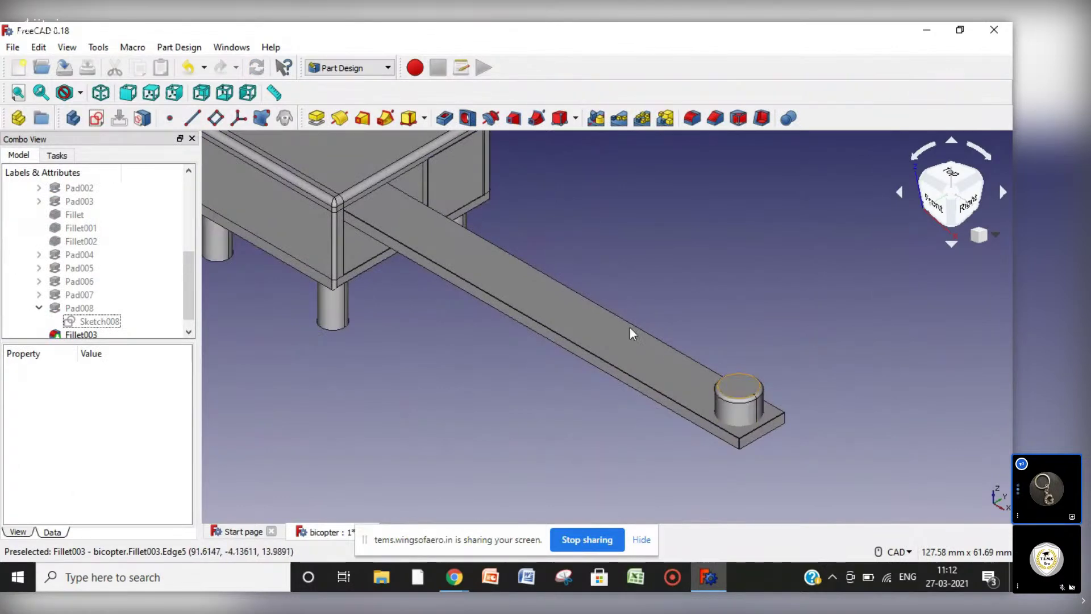
left_click(735, 392)
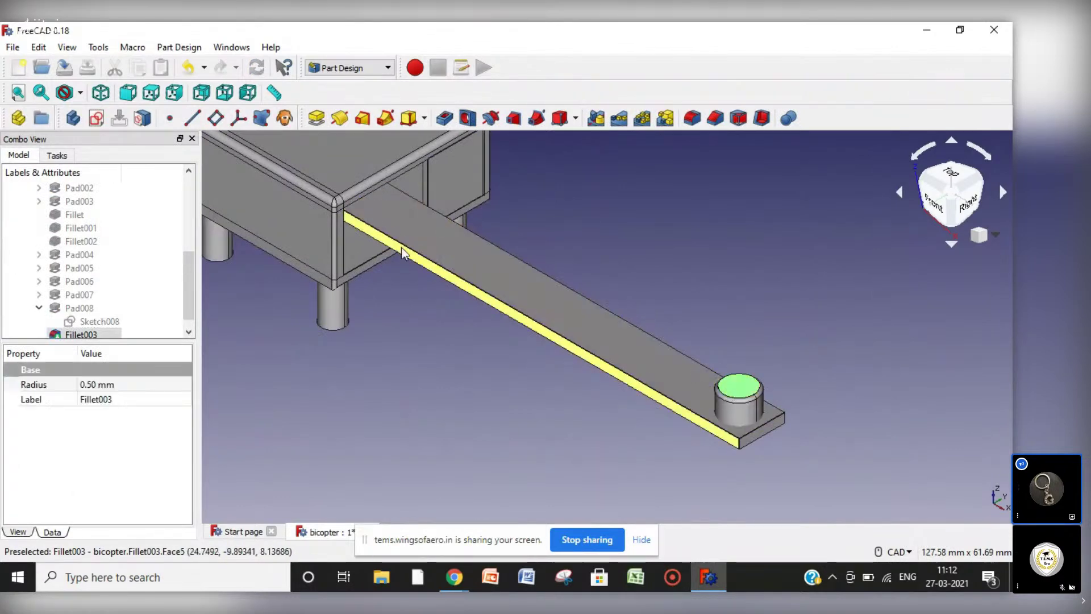
left_click(97, 120)
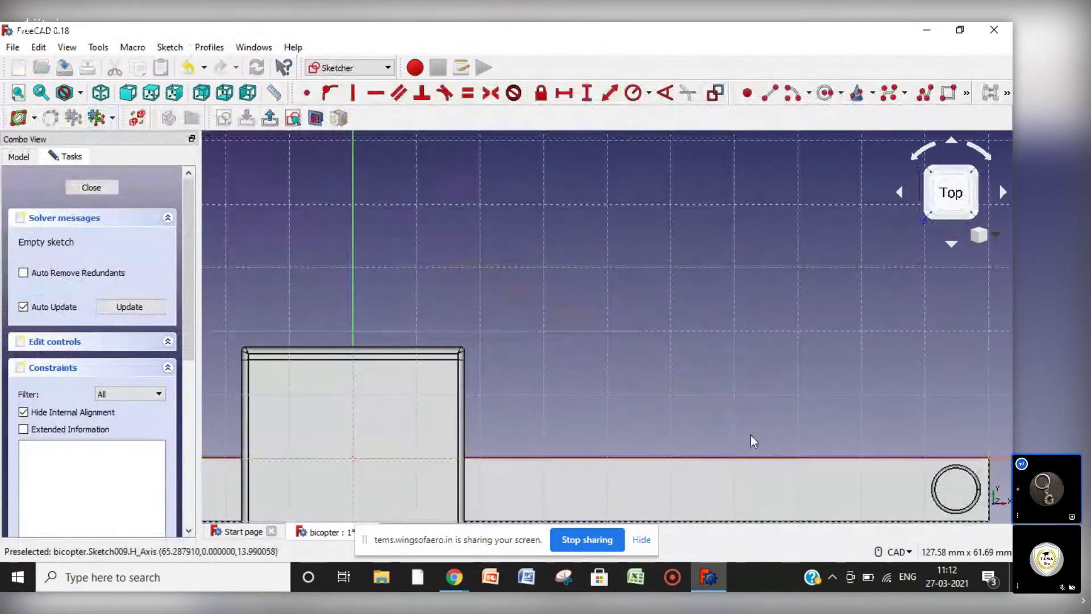
Sketch a small circle inside the right-hand post's outline and move it to the post's centre.
scroll(751, 435, "down", 6)
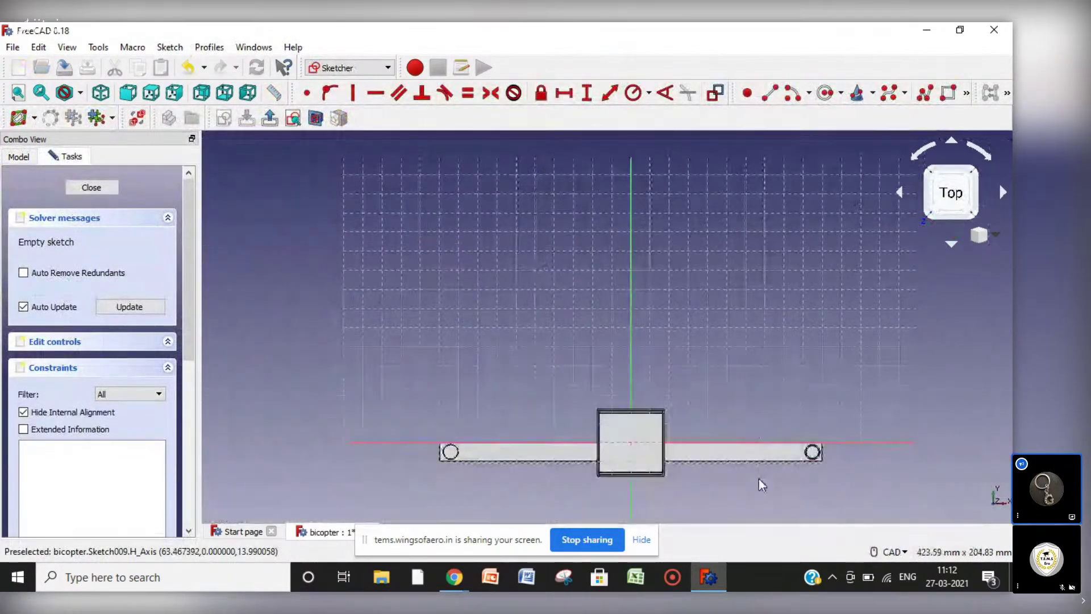
scroll(759, 479, "up", 4)
scroll(759, 479, "down", 5)
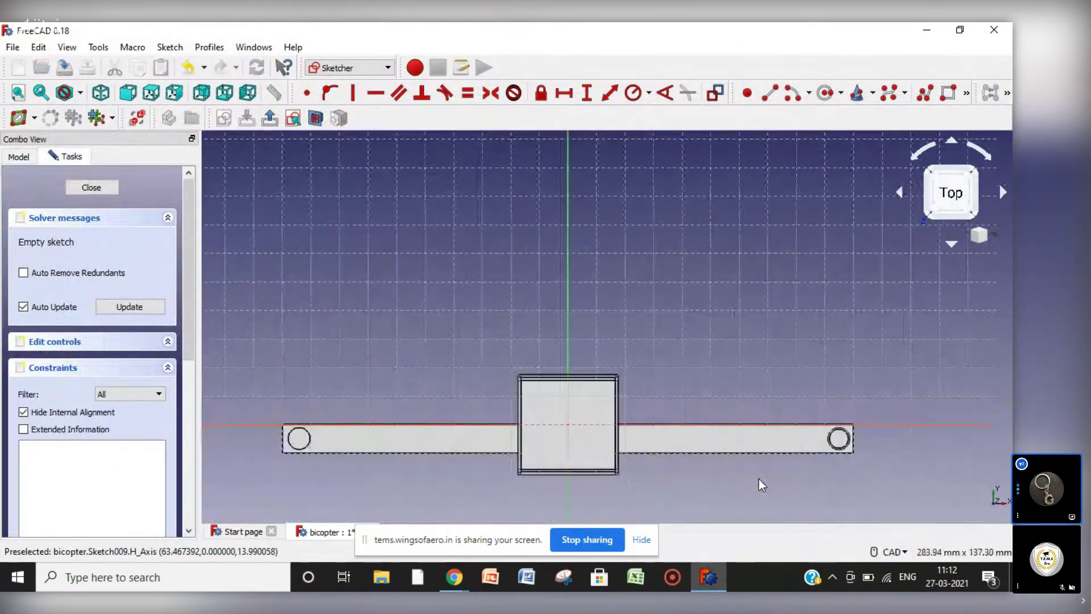
left_click(827, 94)
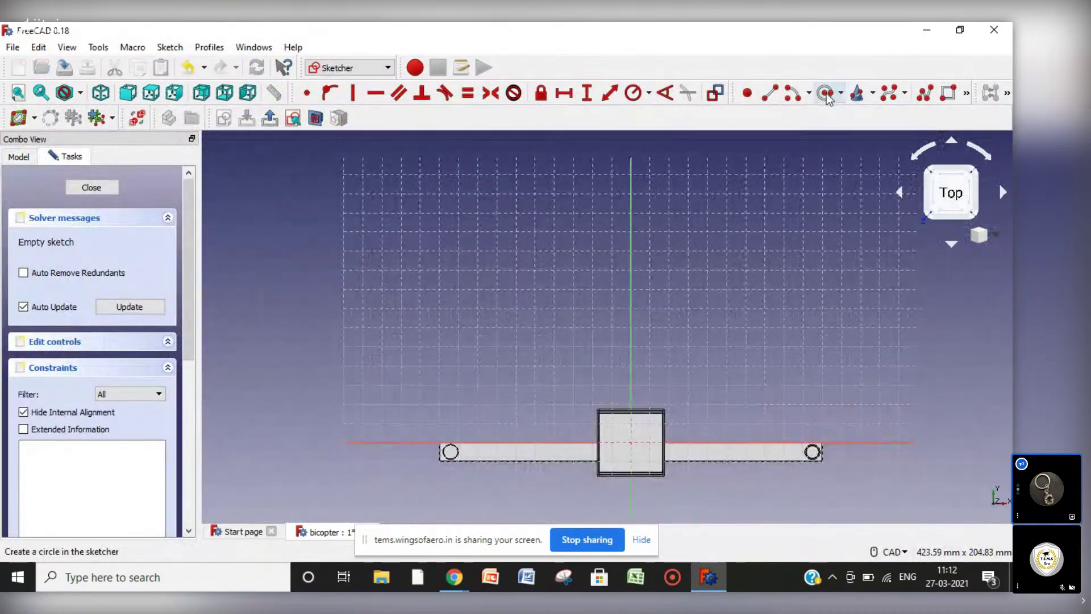
scroll(811, 450, "up", 5)
scroll(811, 450, "up", 4)
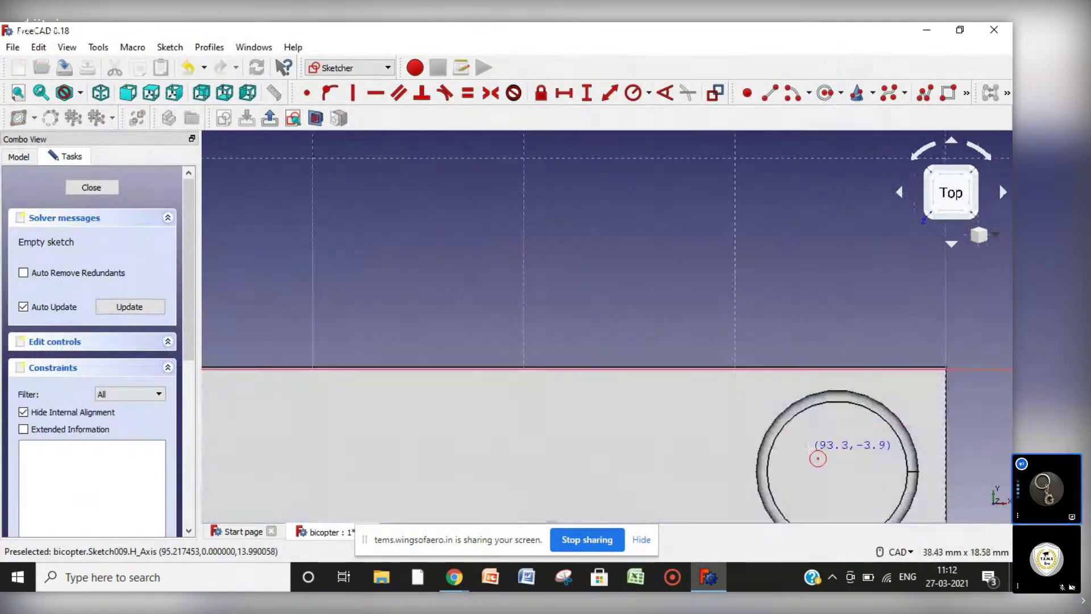
left_click(851, 492)
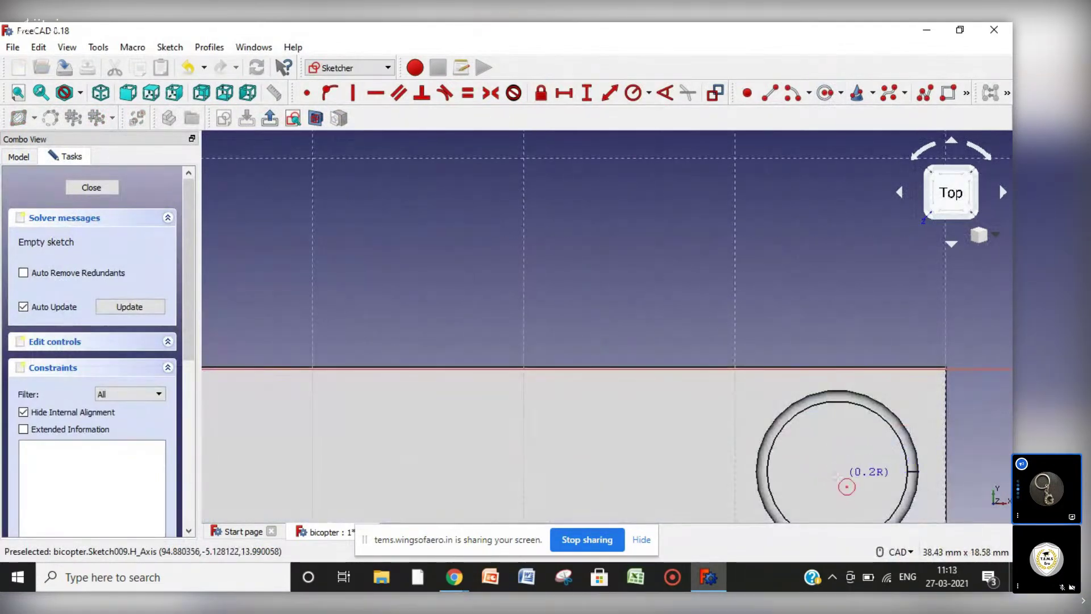
left_click(857, 501)
right_click(848, 491)
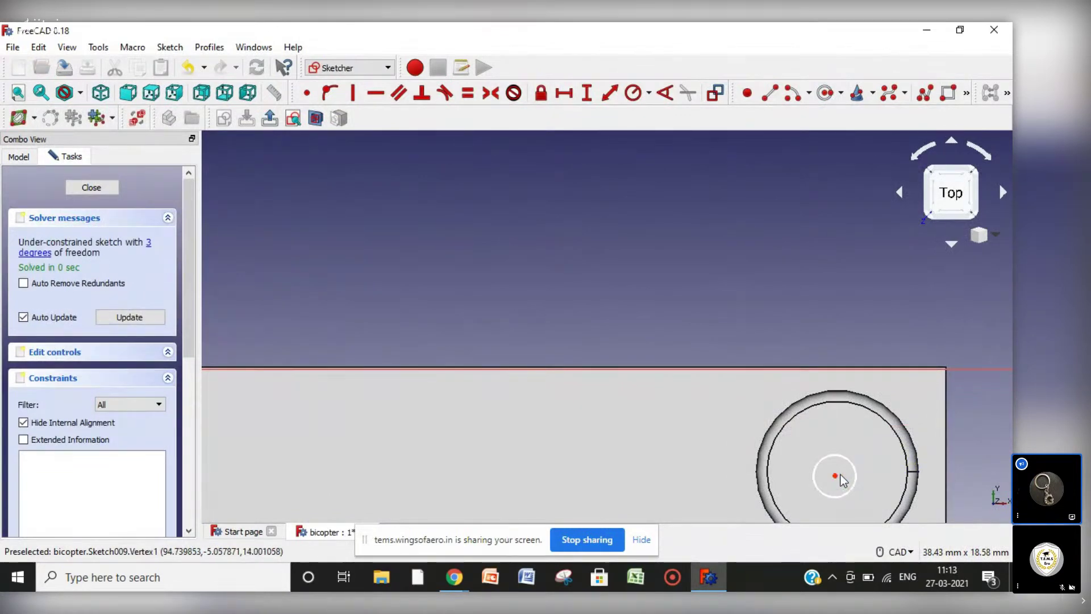
left_click_drag(837, 477, 837, 474)
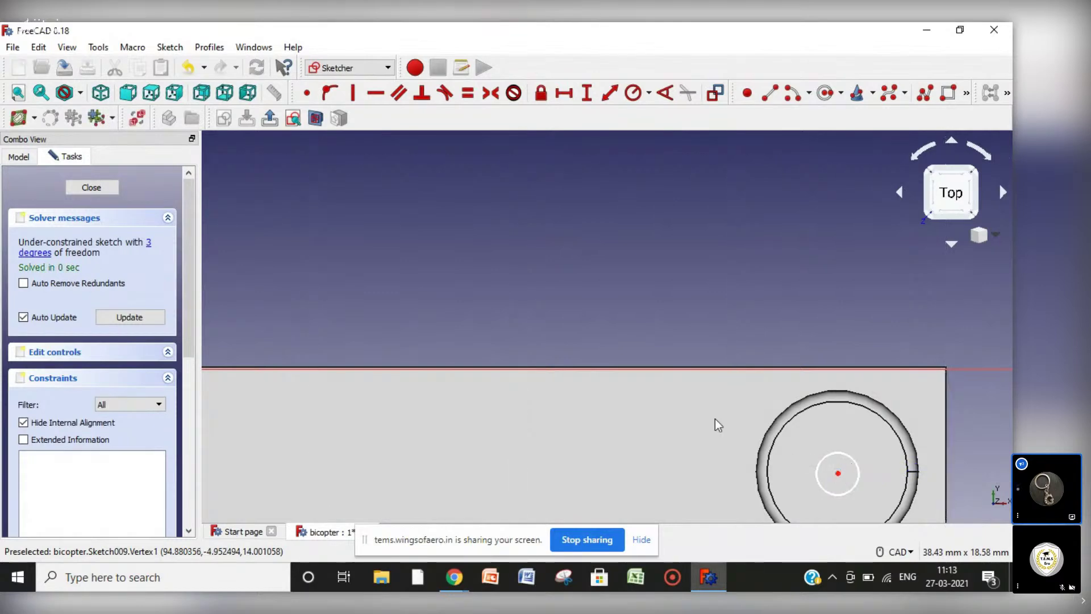
Sketch a second small circle at the centre of the left-hand post.
scroll(795, 318, "down", 8)
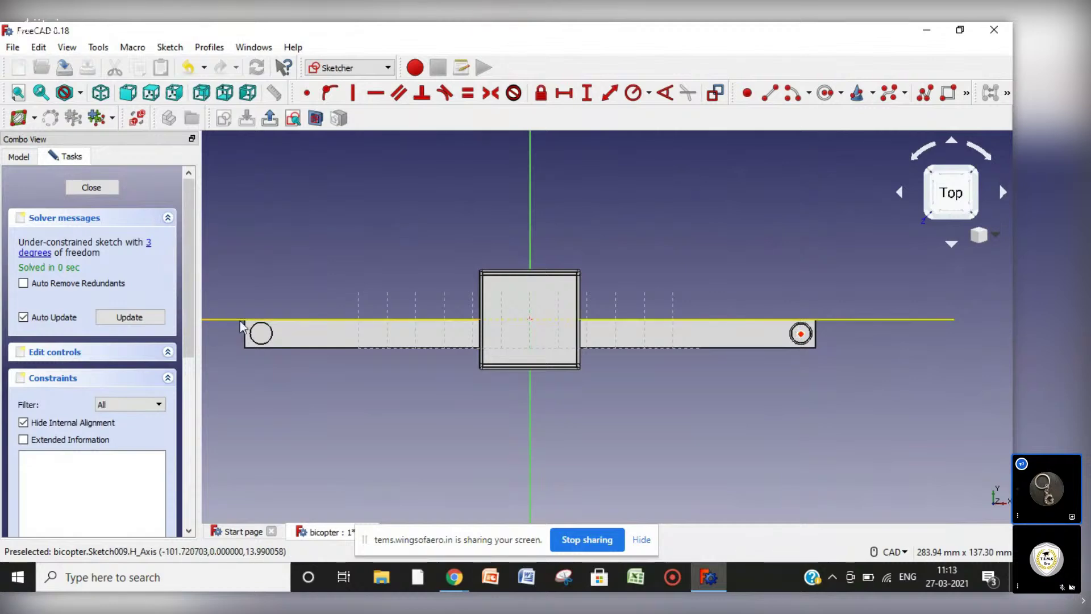
left_click(825, 93)
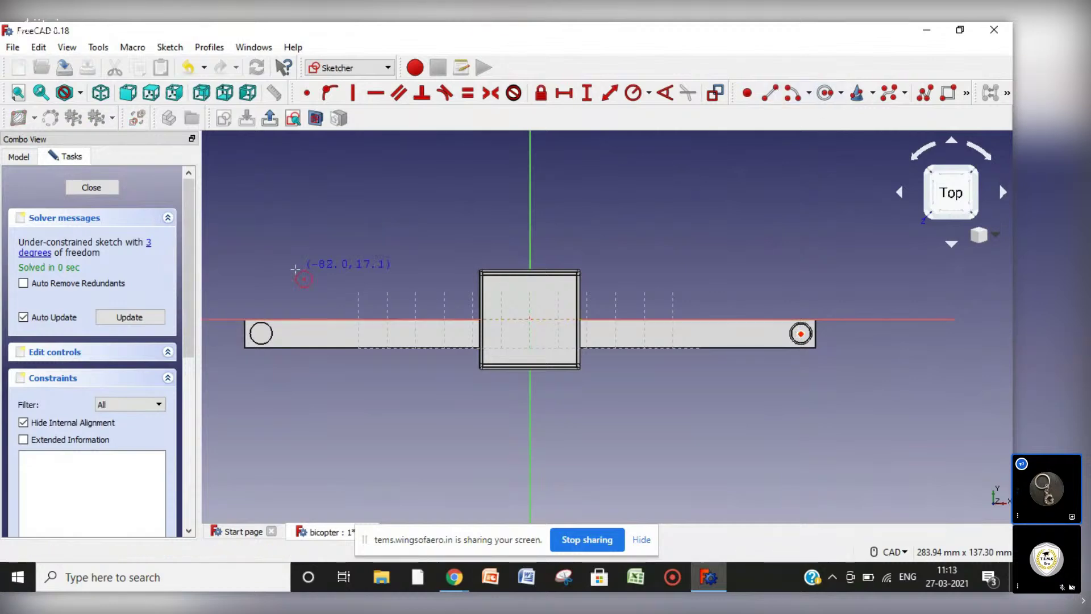
left_click(261, 335)
left_click(265, 337)
right_click(866, 352)
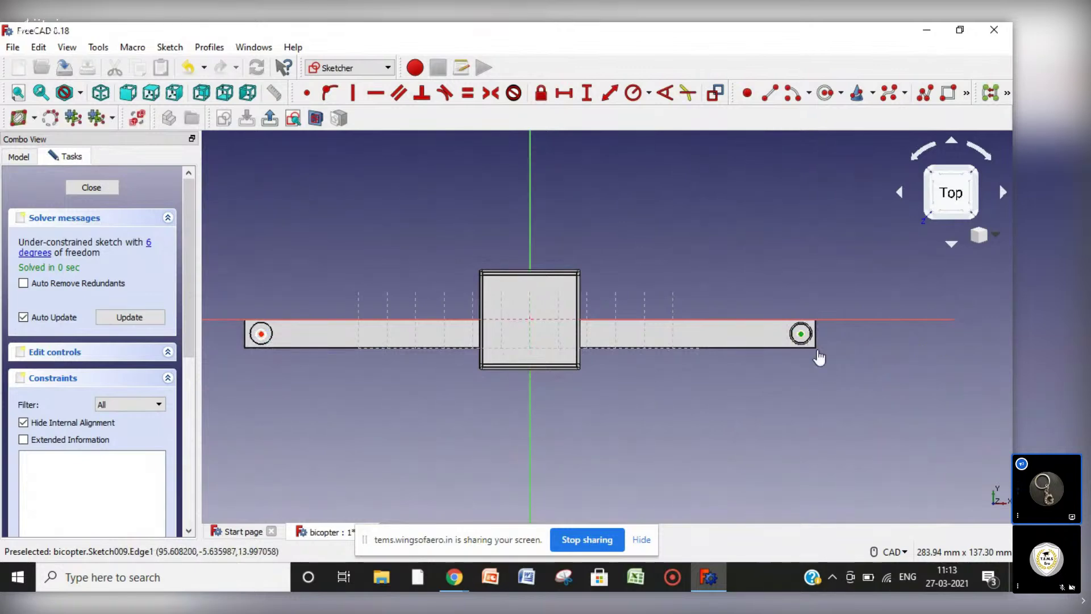
Constrain the small circles inside the two posts to equal radius.
left_click(804, 334)
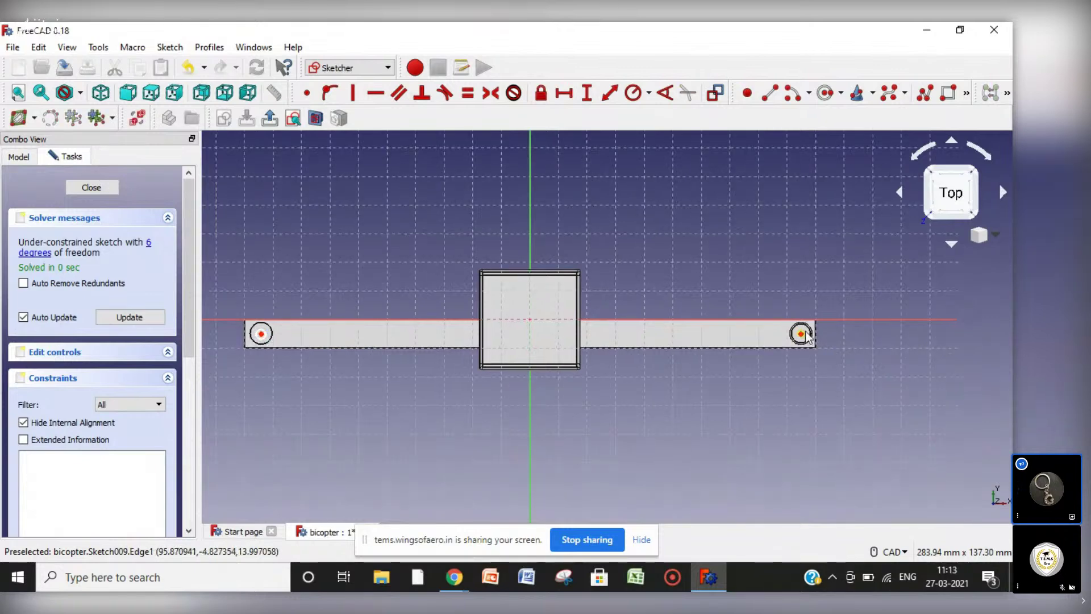
left_click(270, 336)
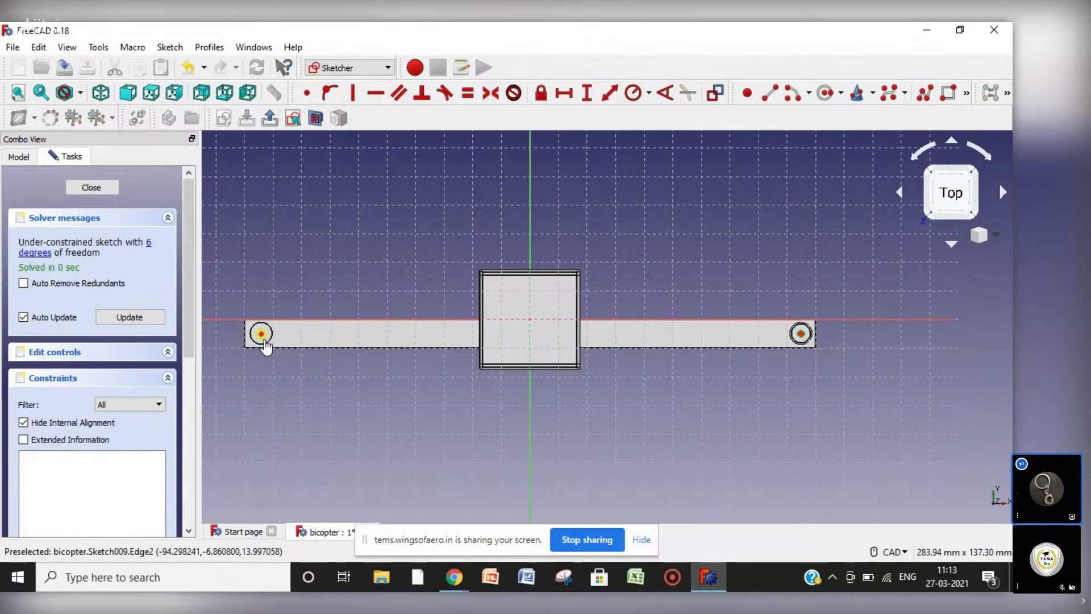
left_click(467, 93)
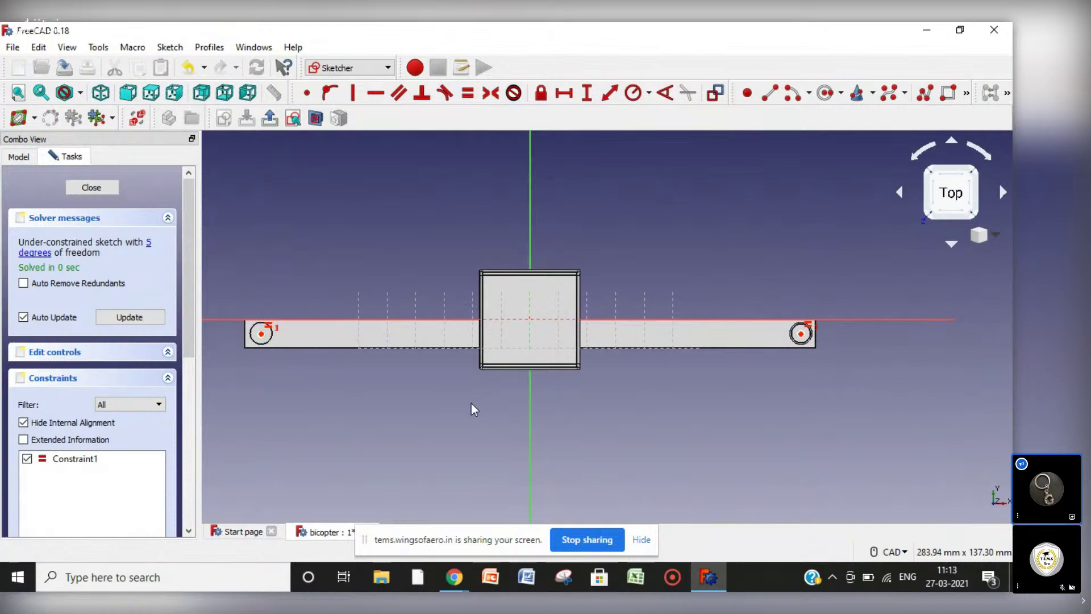
Finish the sketch and pad the two small circles 3 mm upward from the tops of the posts.
left_click(91, 188)
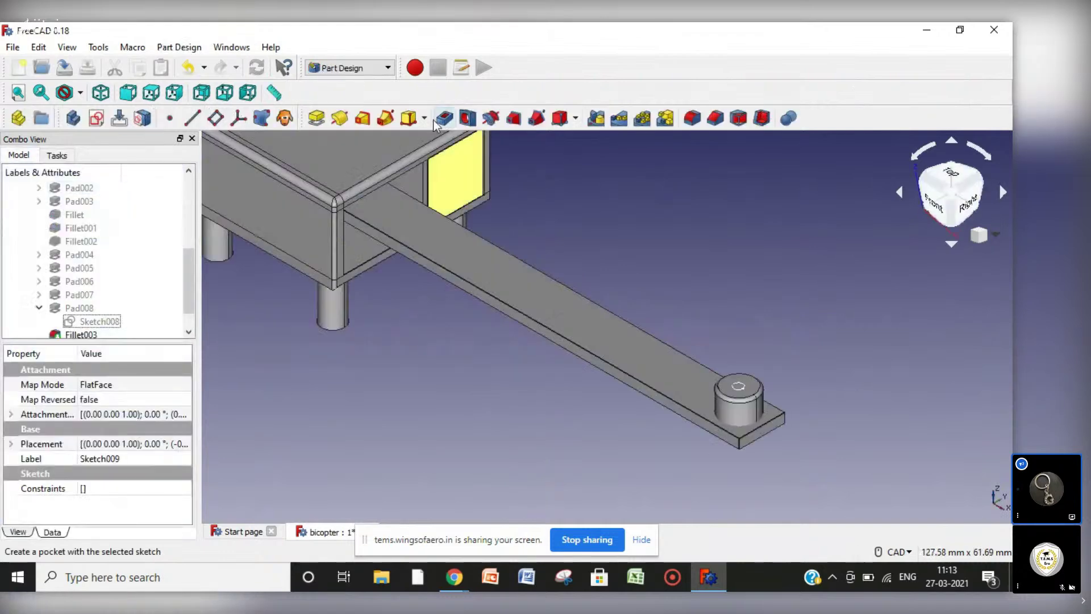
left_click(317, 119)
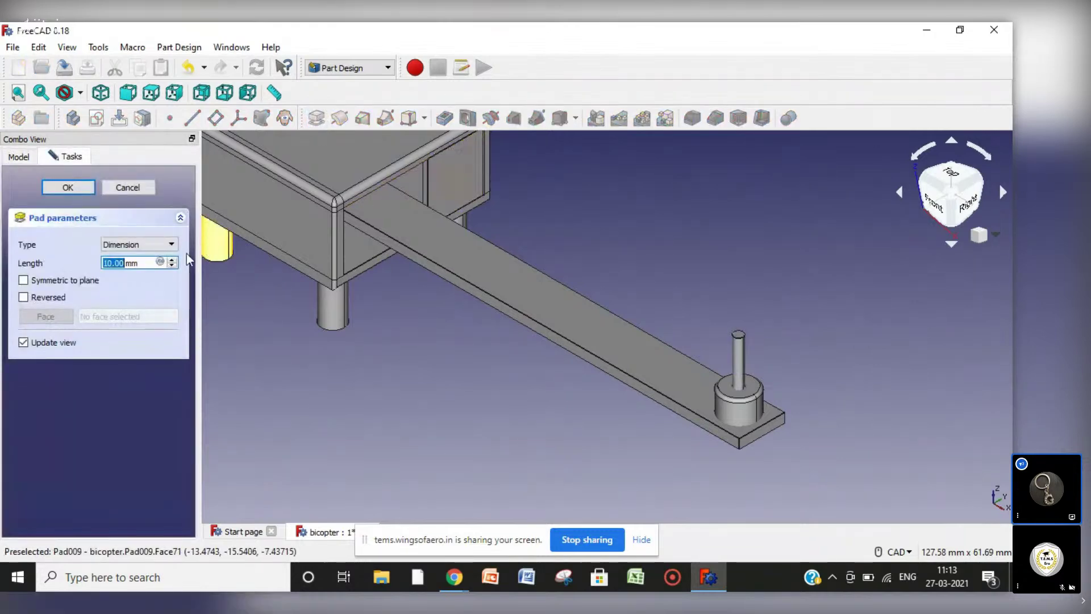
left_click(172, 266)
left_click(172, 266)
left_click(172, 266)
left_click(172, 266)
left_click(171, 266)
left_click(172, 266)
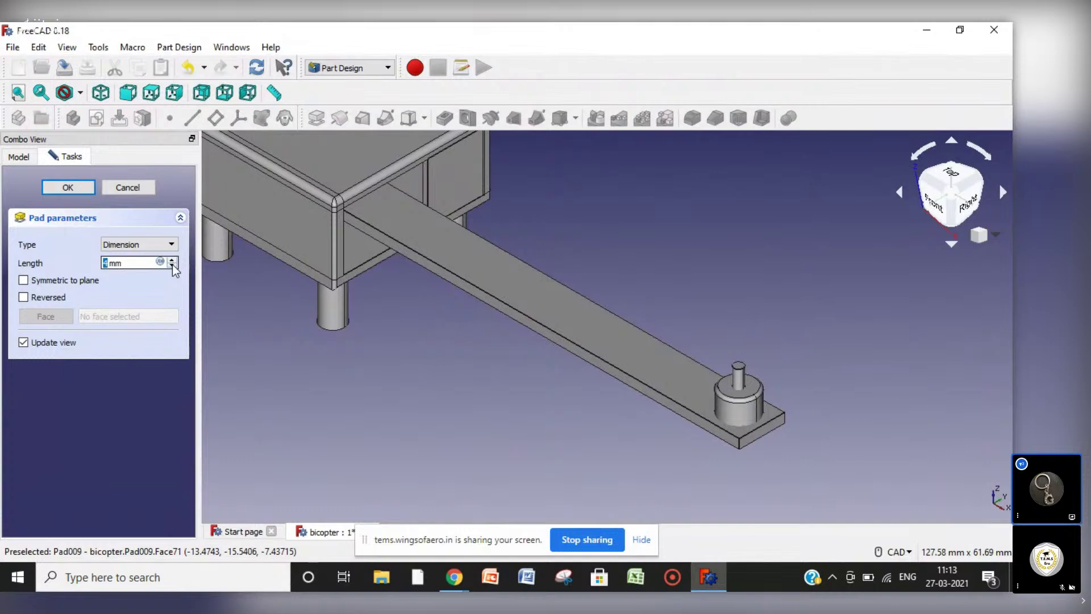
left_click(83, 187)
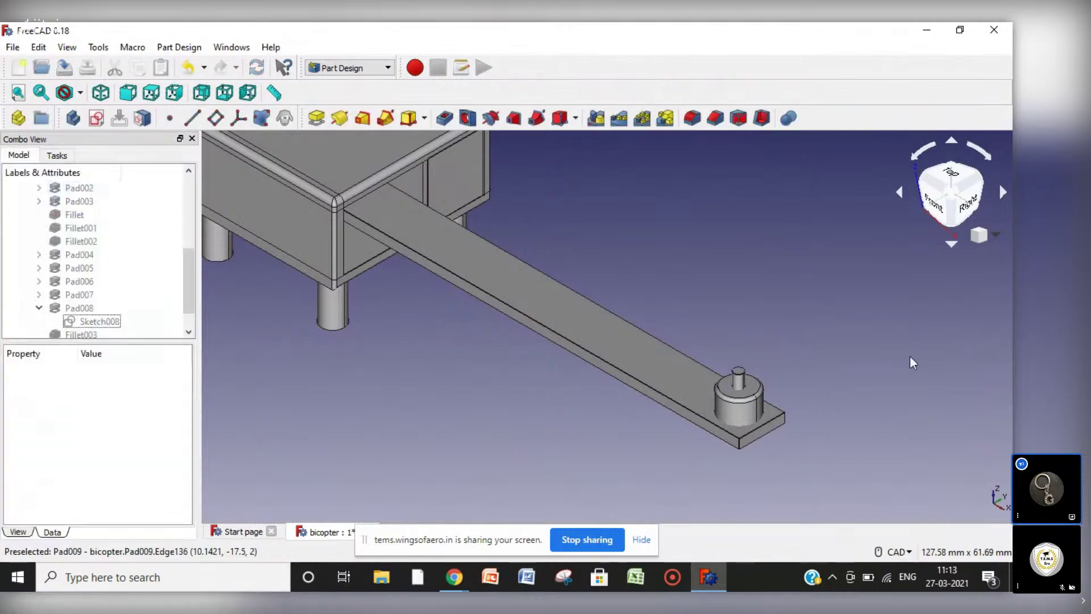
Start a new sketch on the top face of the small pin on the right-hand post.
left_click(996, 233)
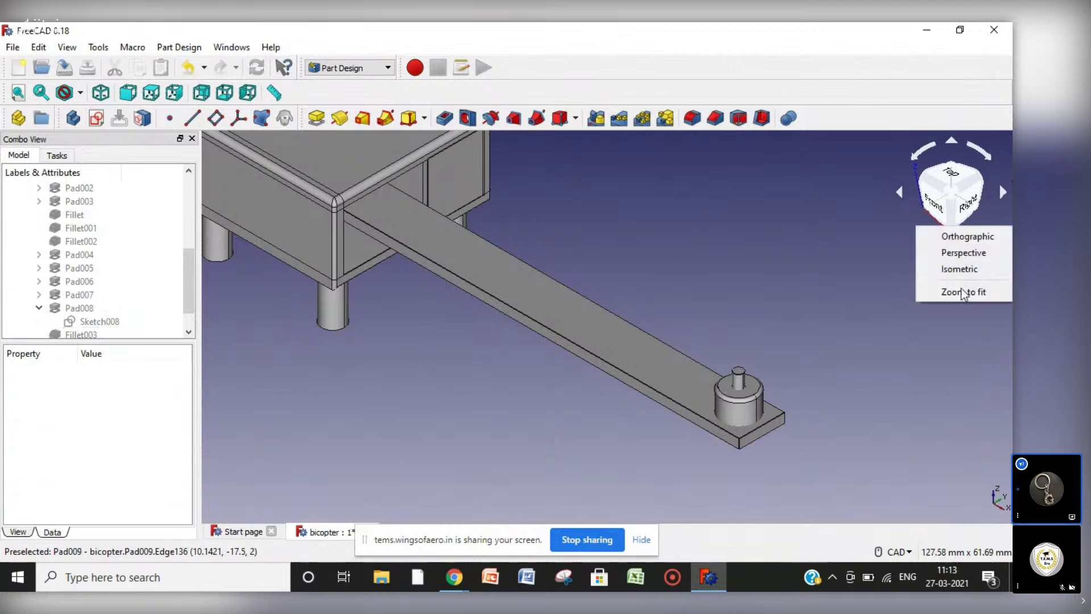
left_click(961, 292)
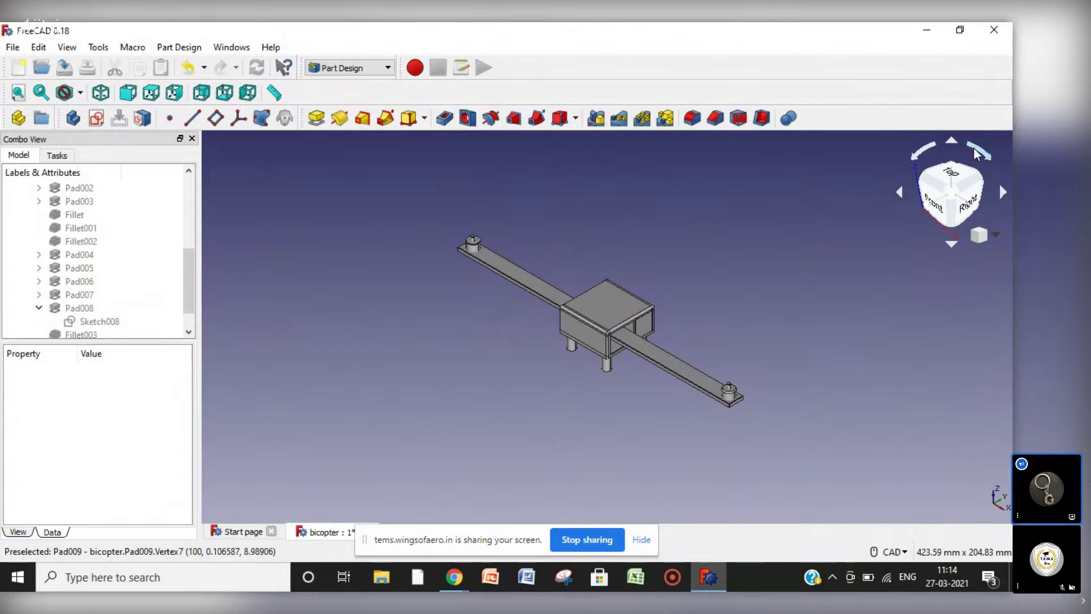
left_click(950, 174)
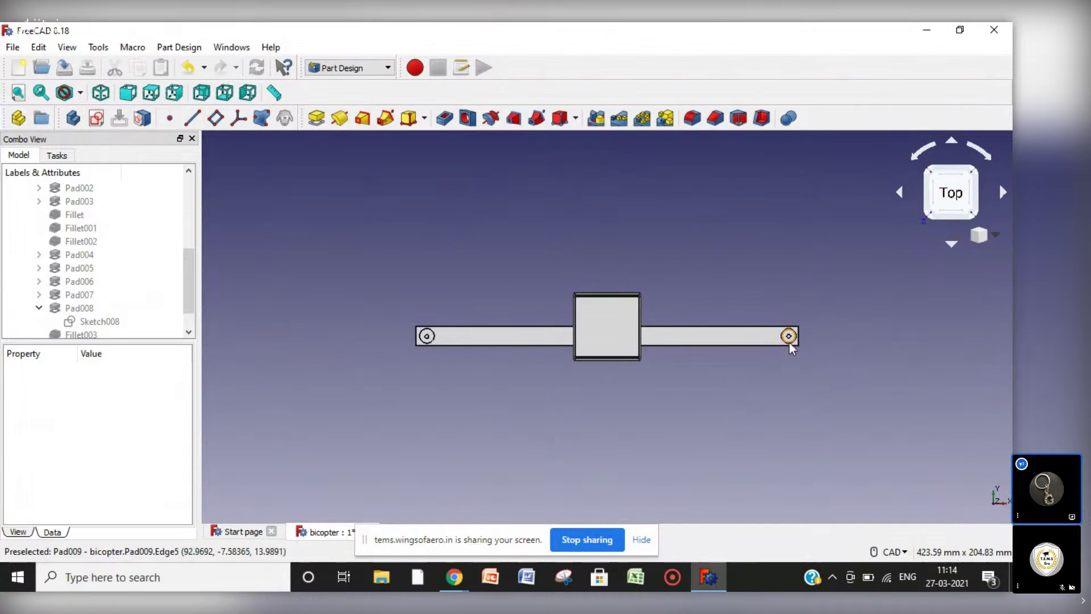
scroll(789, 339, "up", 8)
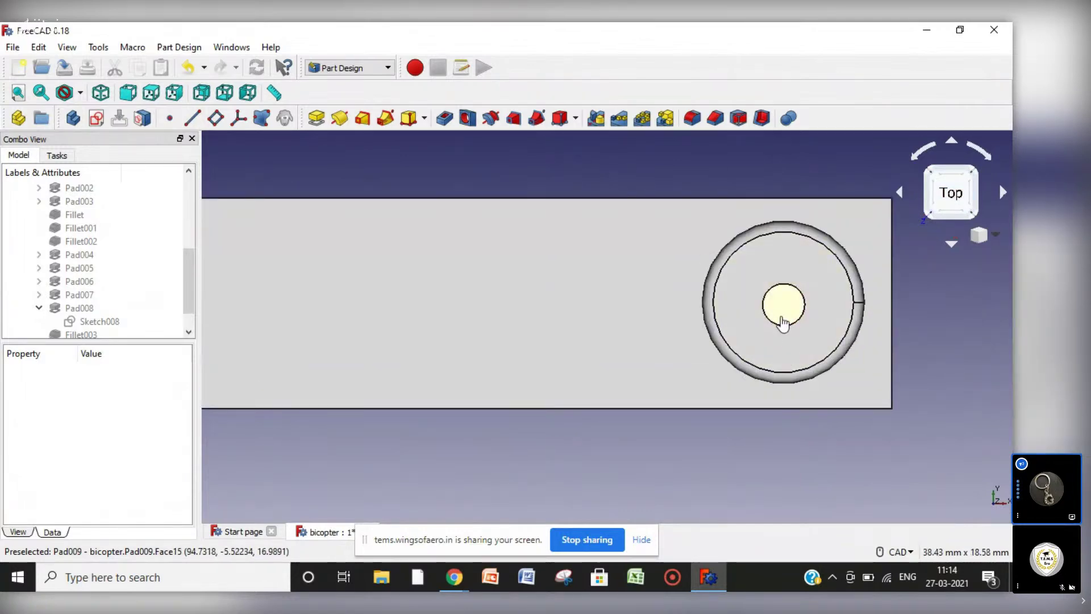
left_click(782, 322)
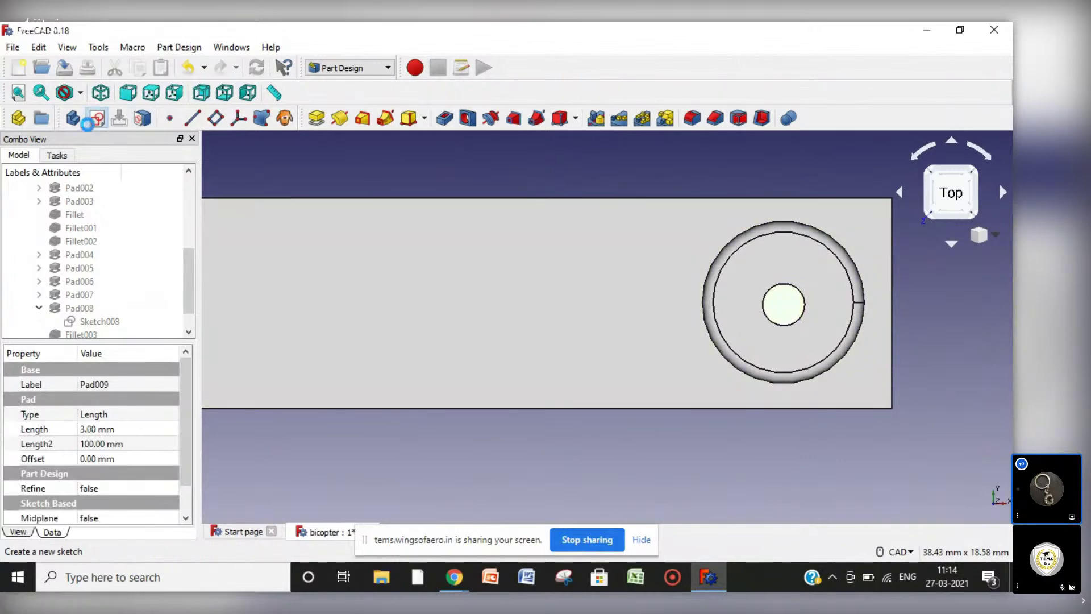
left_click(91, 119)
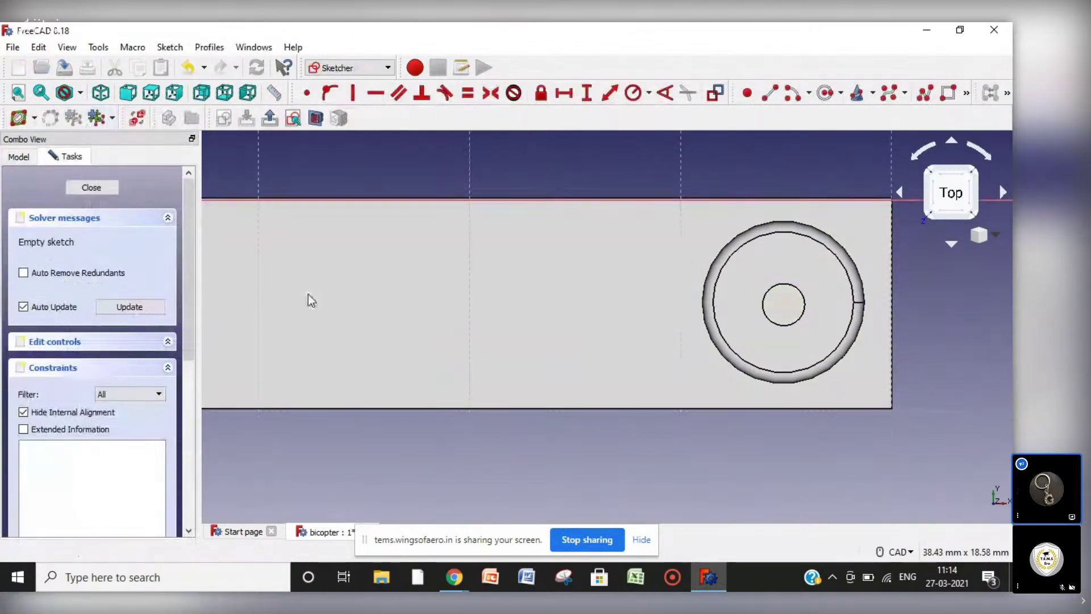
Sketch a slender blade outline about 22 mm long from the right-hand pin inward along the arm, using a B-spline by control points.
left_click(905, 94)
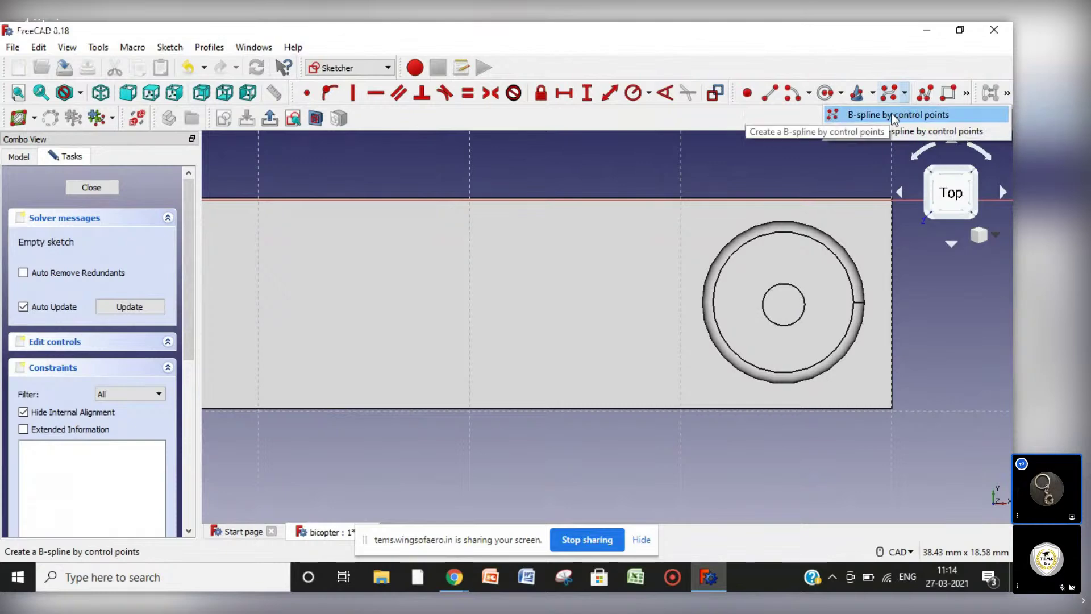
left_click(891, 114)
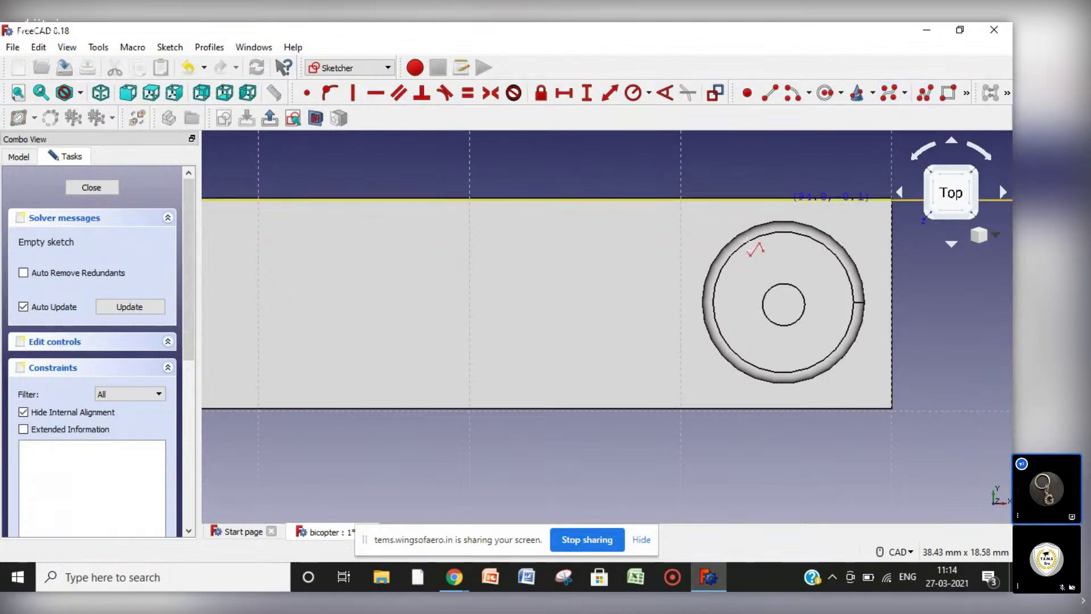
left_click(761, 300)
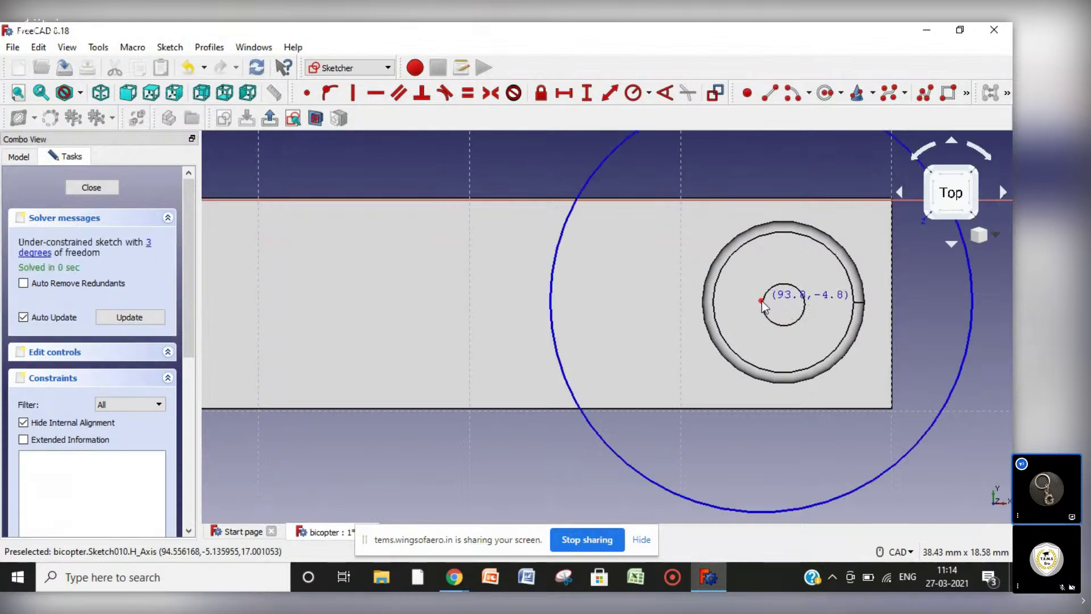
left_click(686, 286)
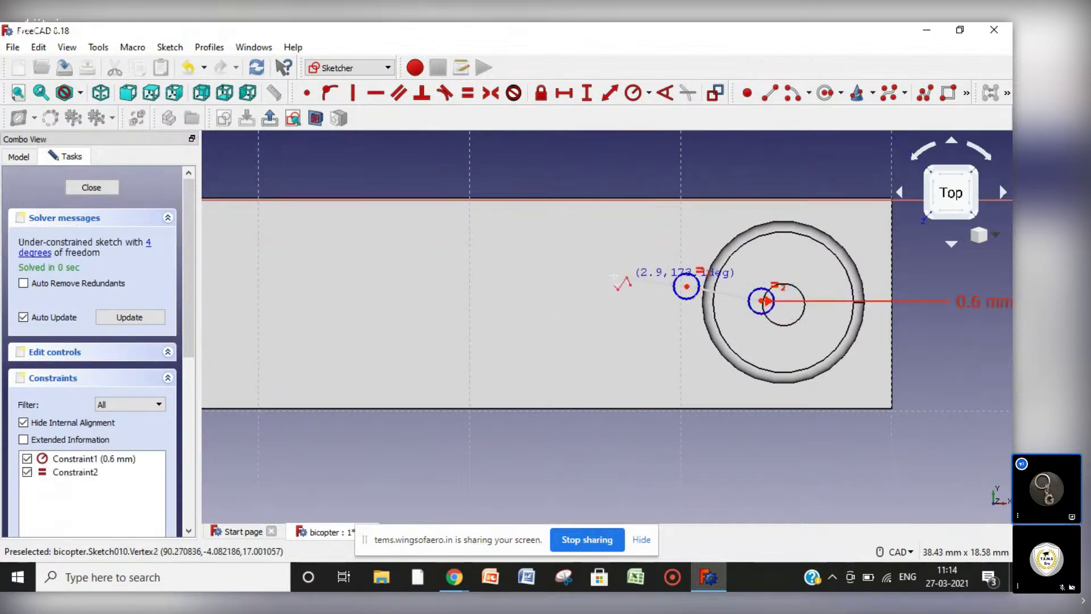
left_click(526, 268)
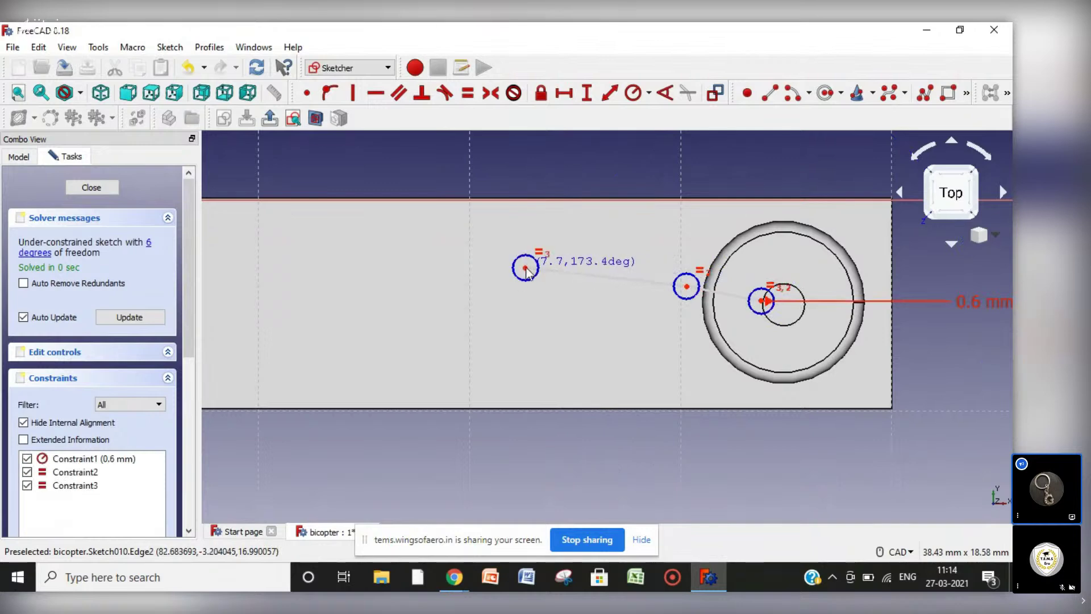
left_click(317, 267)
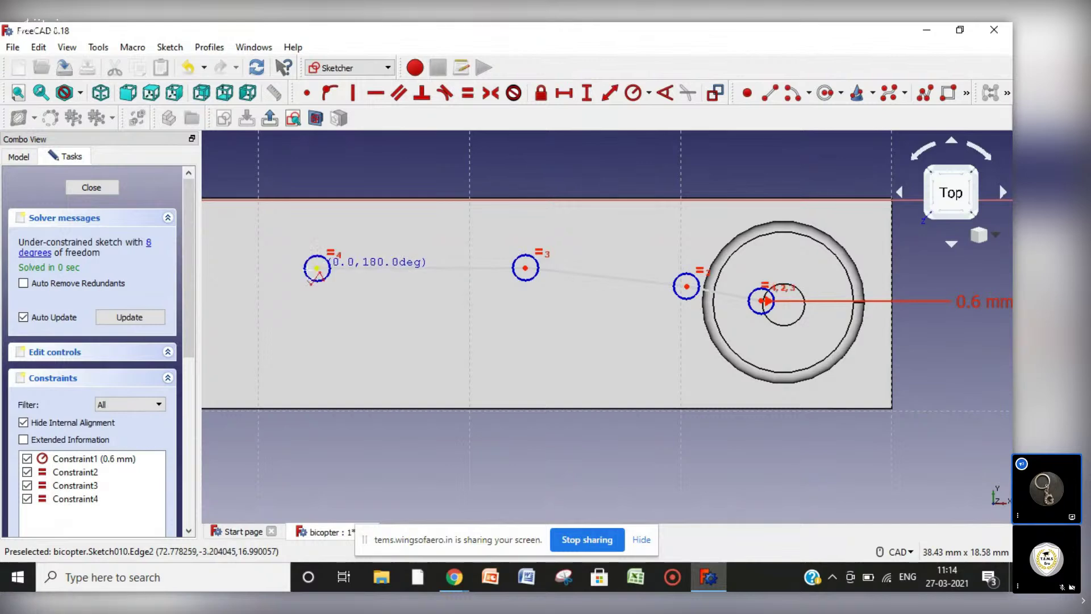
left_click(289, 295)
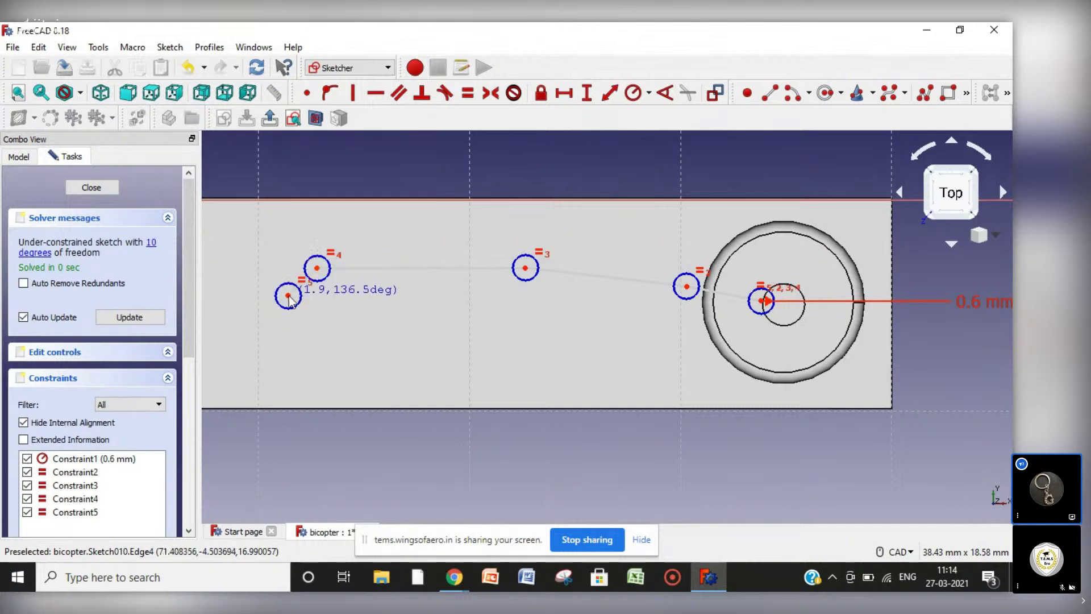
left_click(321, 320)
left_click(423, 325)
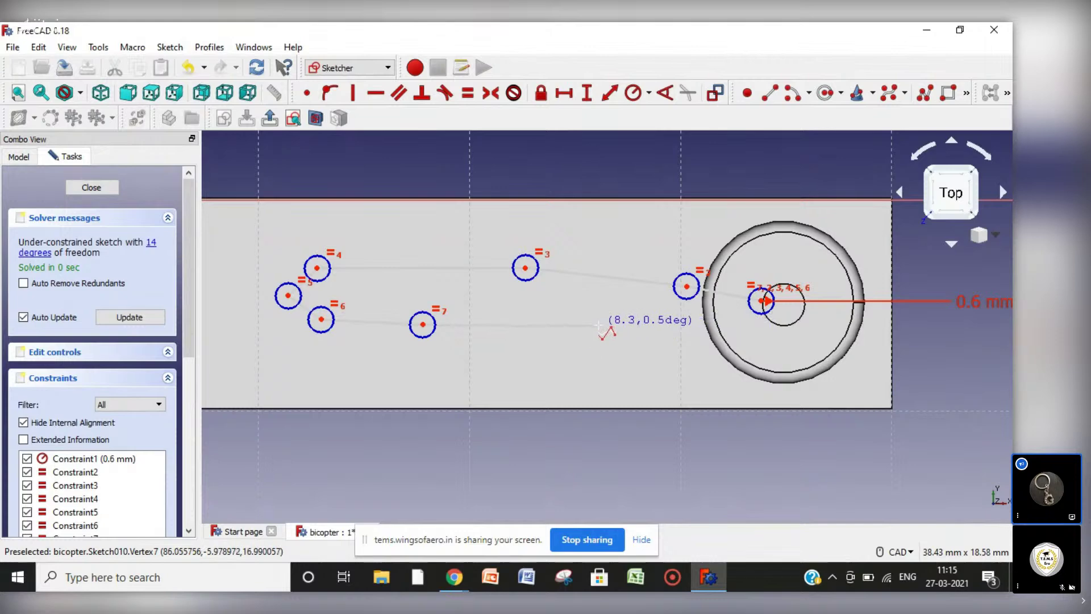
left_click(599, 326)
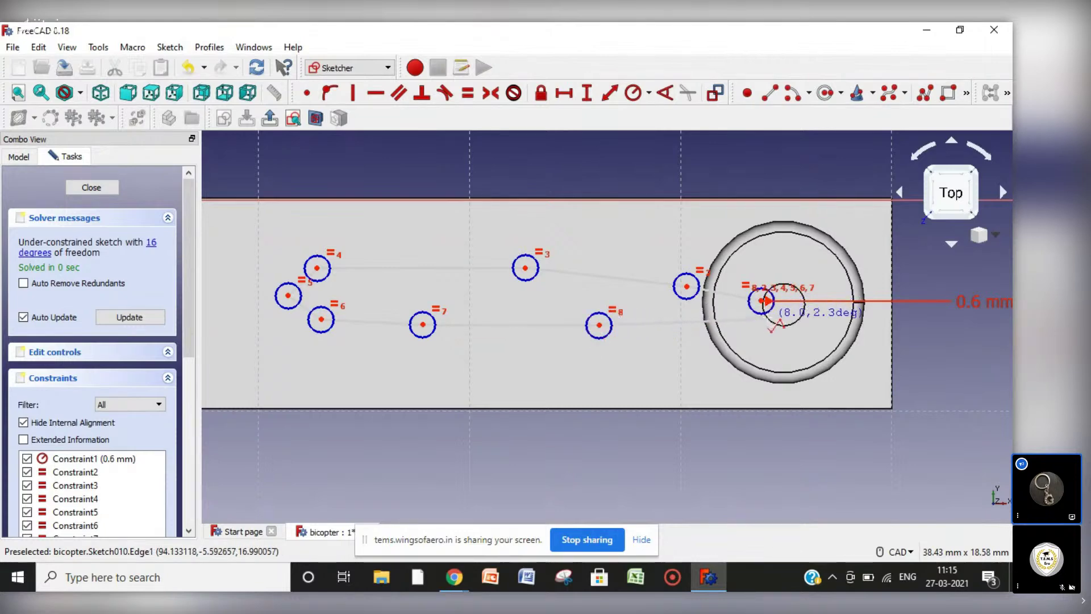
left_click(770, 319)
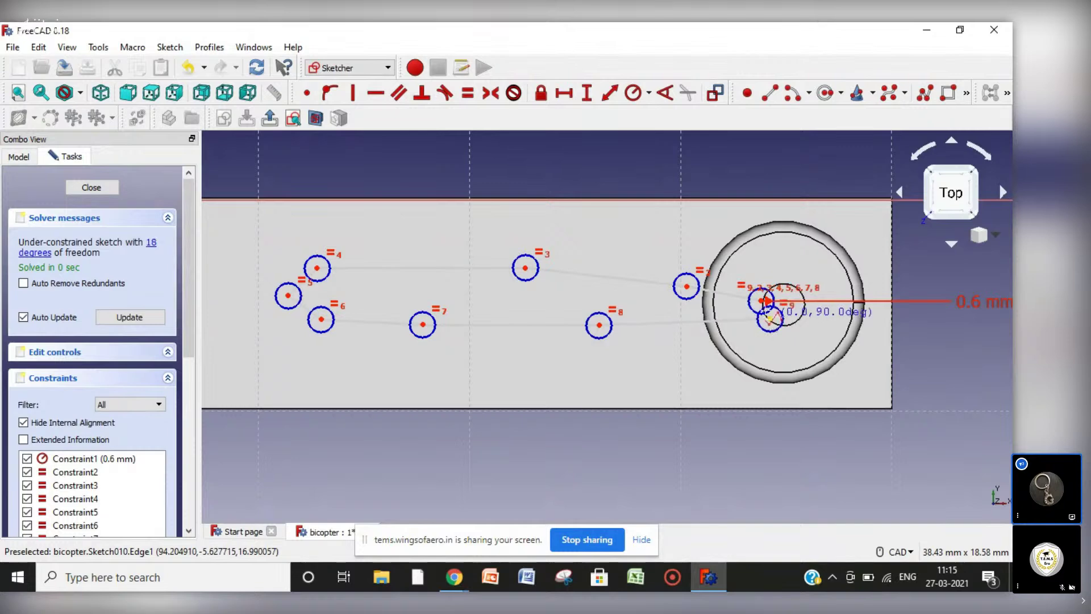
left_click(763, 303)
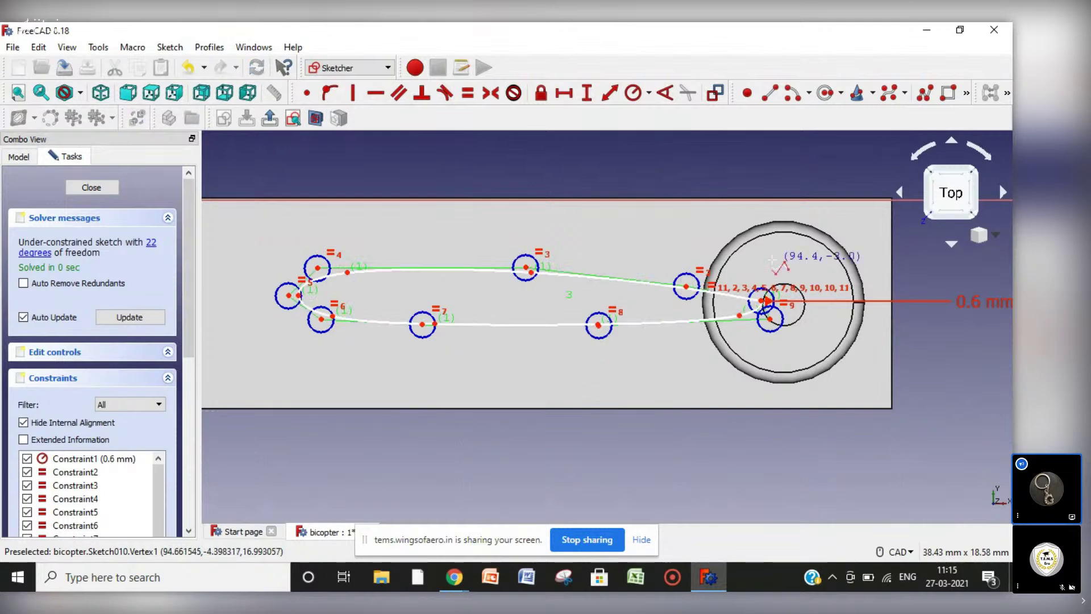
right_click(793, 360)
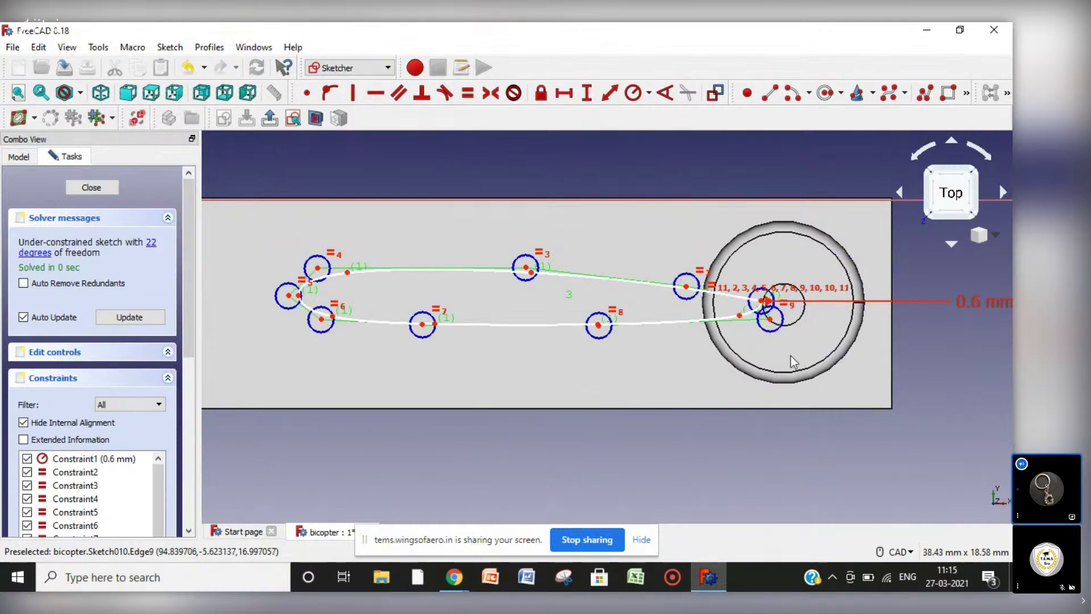
Reshape the blade near its root by moving the outer lower control point toward the pin and lowering the outer upper control point.
mouse_move(767, 301)
left_mouse_down()
mouse_move(768, 327)
mouse_move(764, 318)
left_mouse_up()
left_click(764, 319)
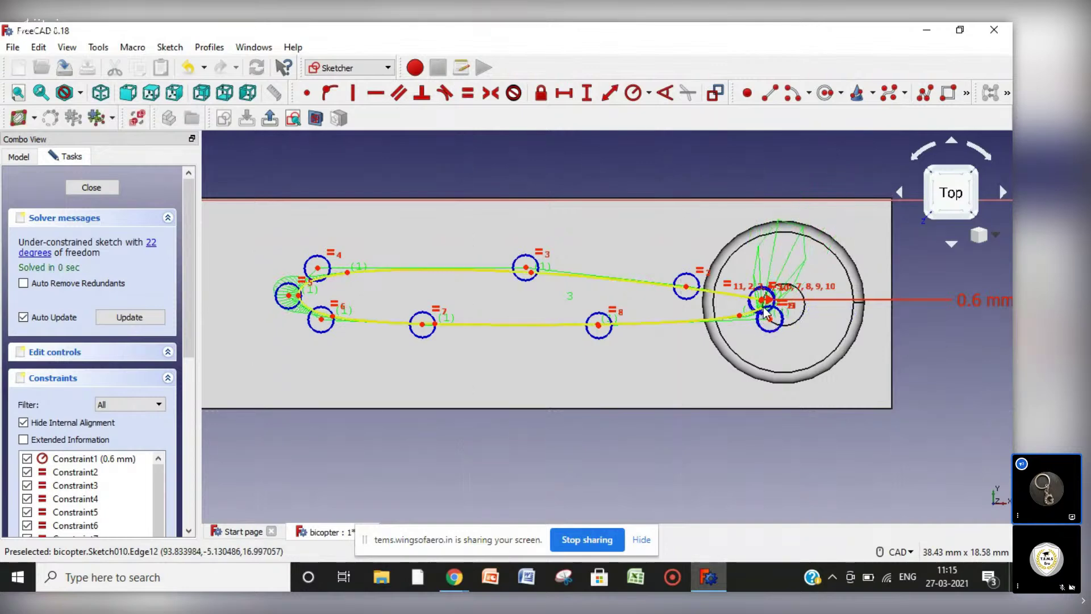
left_click(586, 449)
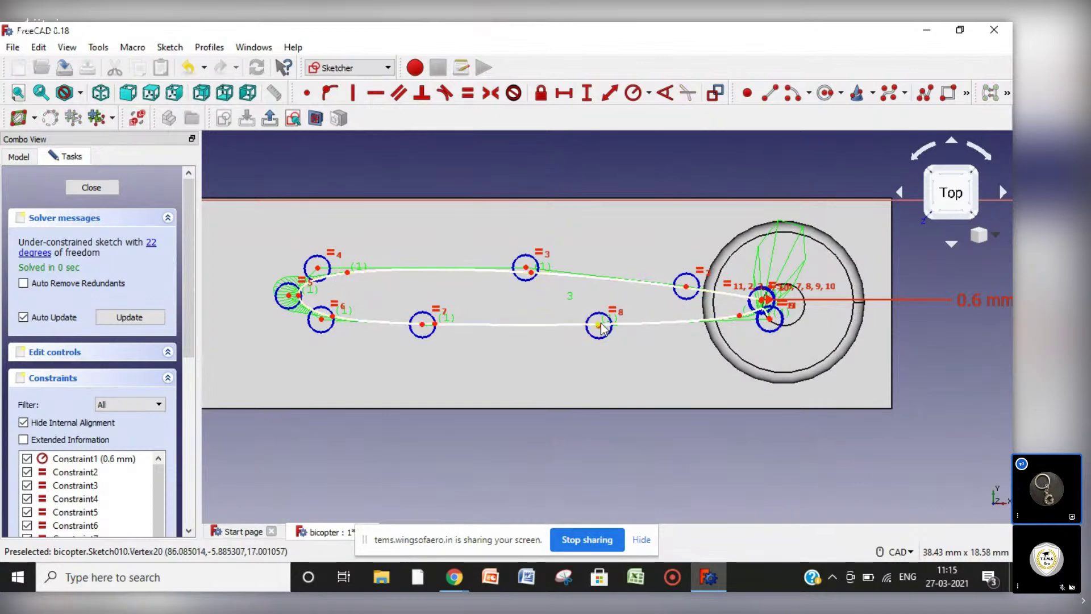
left_click_drag(600, 330, 624, 328)
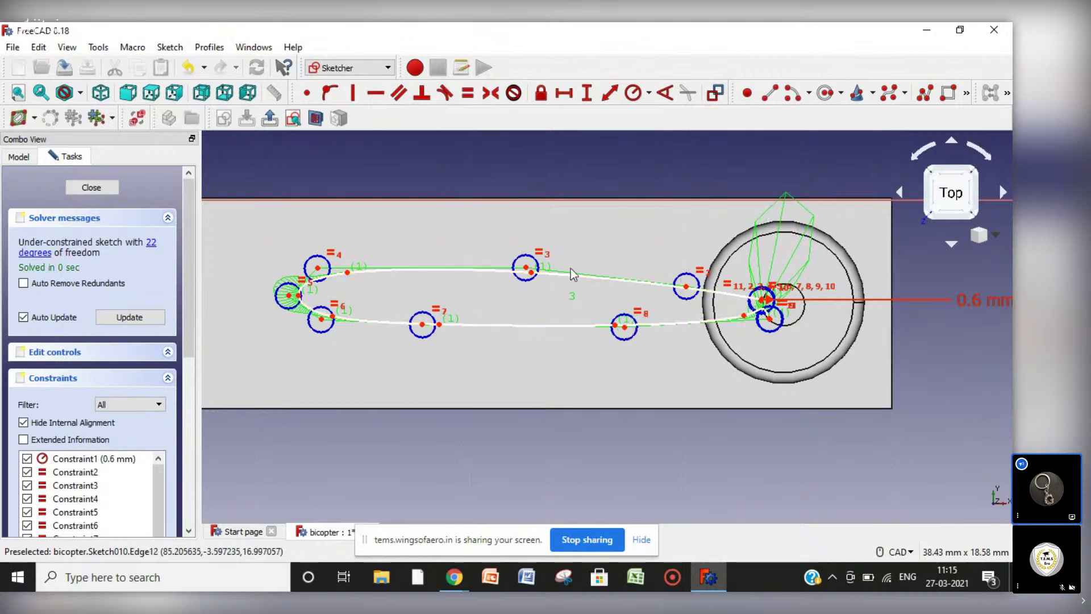
left_click_drag(688, 288, 682, 301)
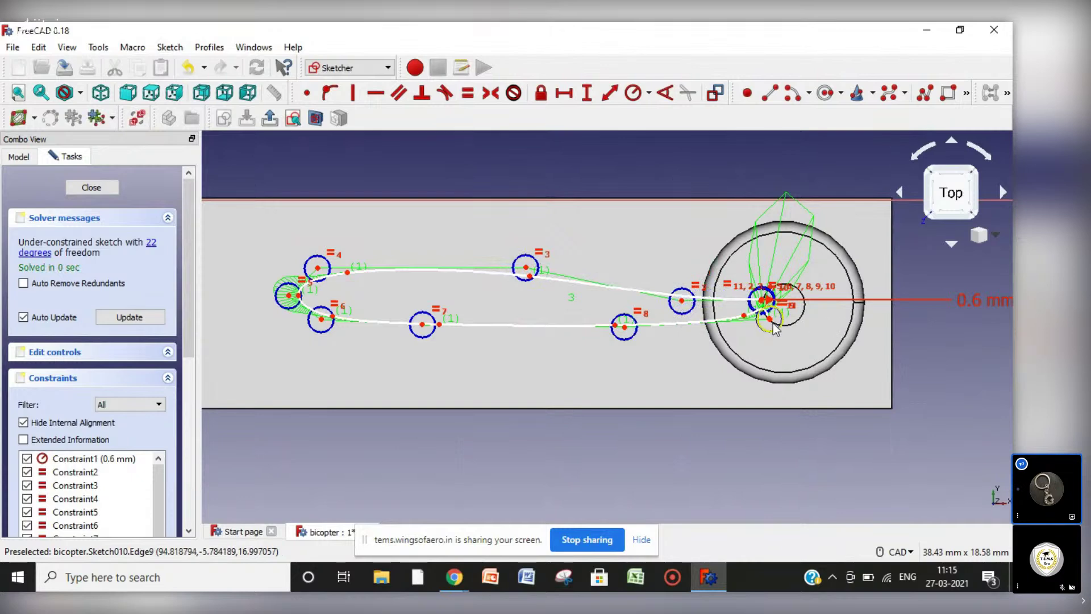
Pull the spline's open ends apart, join them with a coincident constraint, and move the joined point back onto the pin.
left_click_drag(762, 300, 758, 335)
left_click(758, 338)
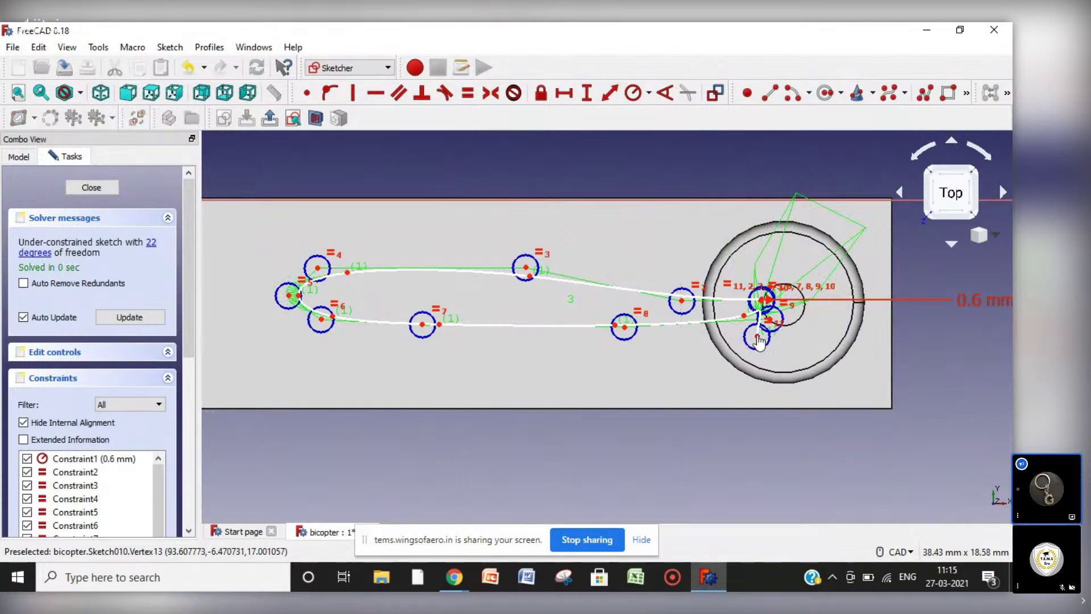
left_click(763, 306)
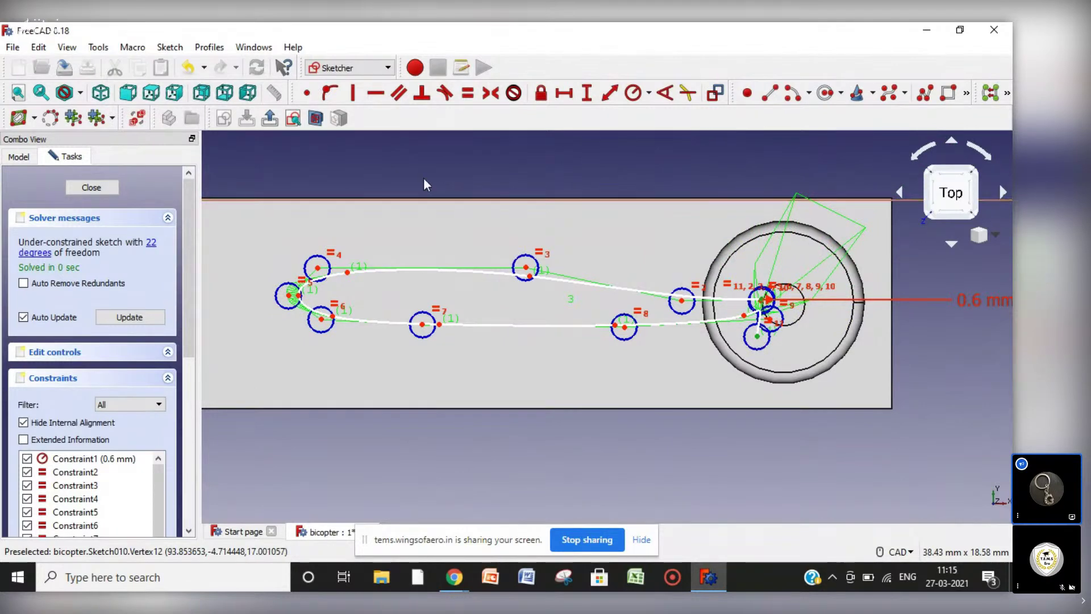
left_click(307, 93)
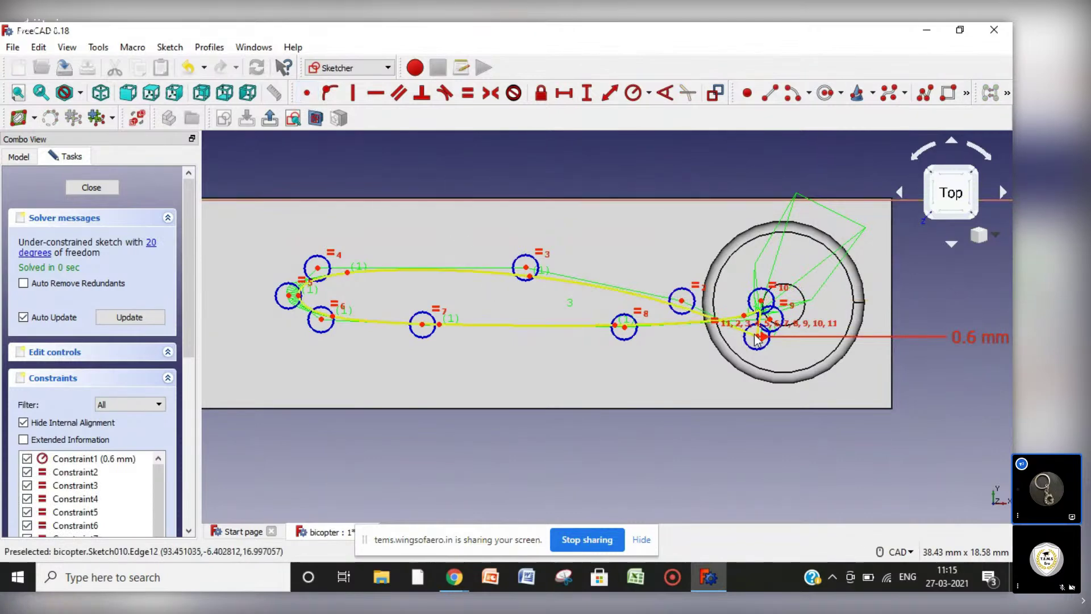
mouse_move(757, 341)
left_mouse_down()
mouse_move(756, 308)
mouse_move(769, 302)
left_mouse_up()
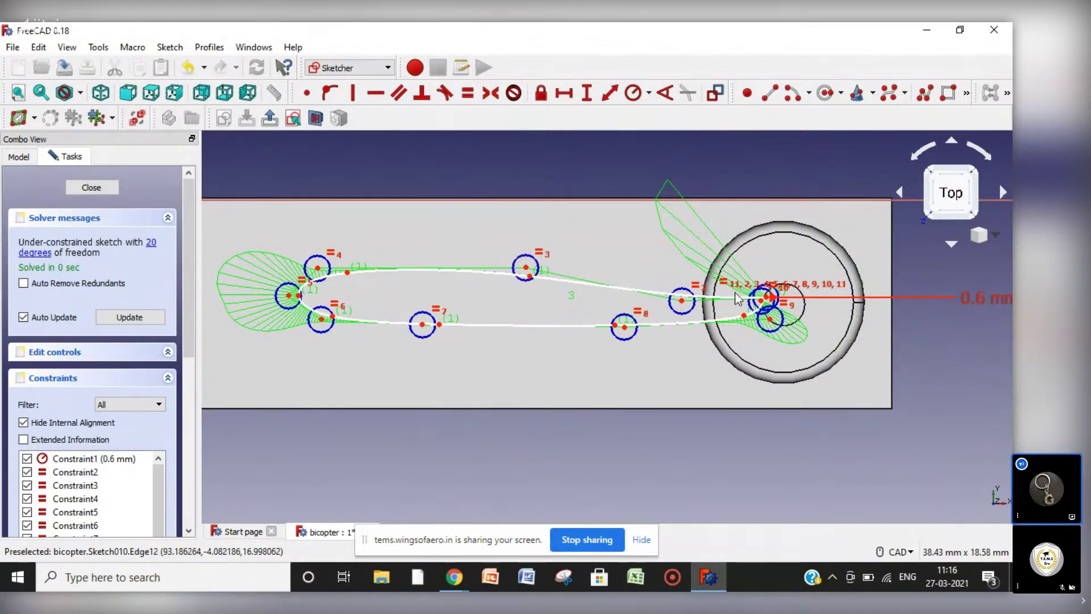
Refine the blade curve by lowering the upper control point near the root, raising the middle upper one and shifting the inner lower one toward the tip.
left_click(686, 305)
left_click_drag(686, 306, 677, 319)
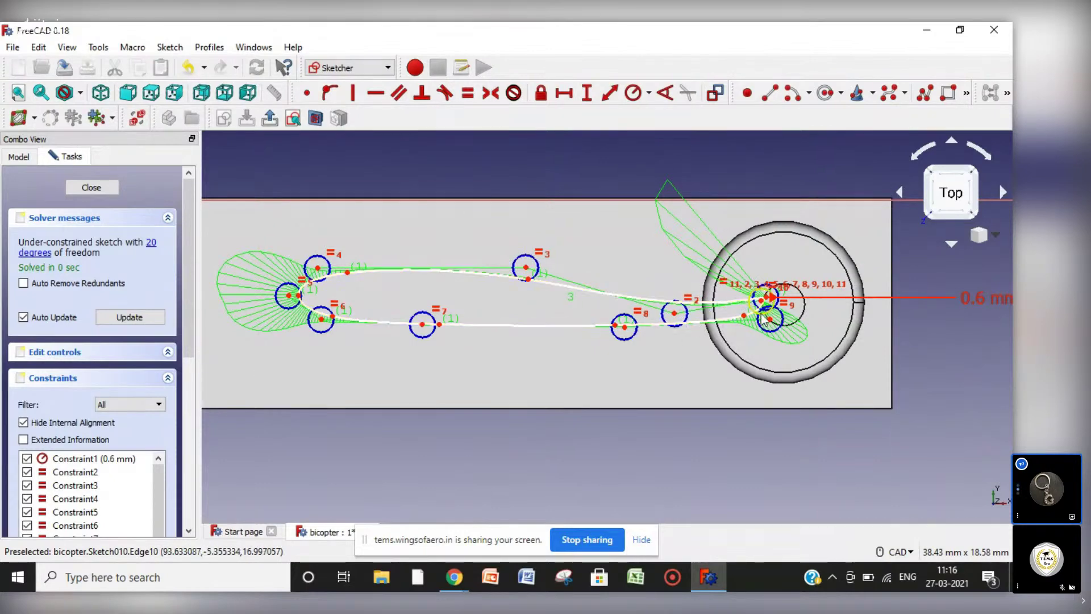
left_click(764, 298)
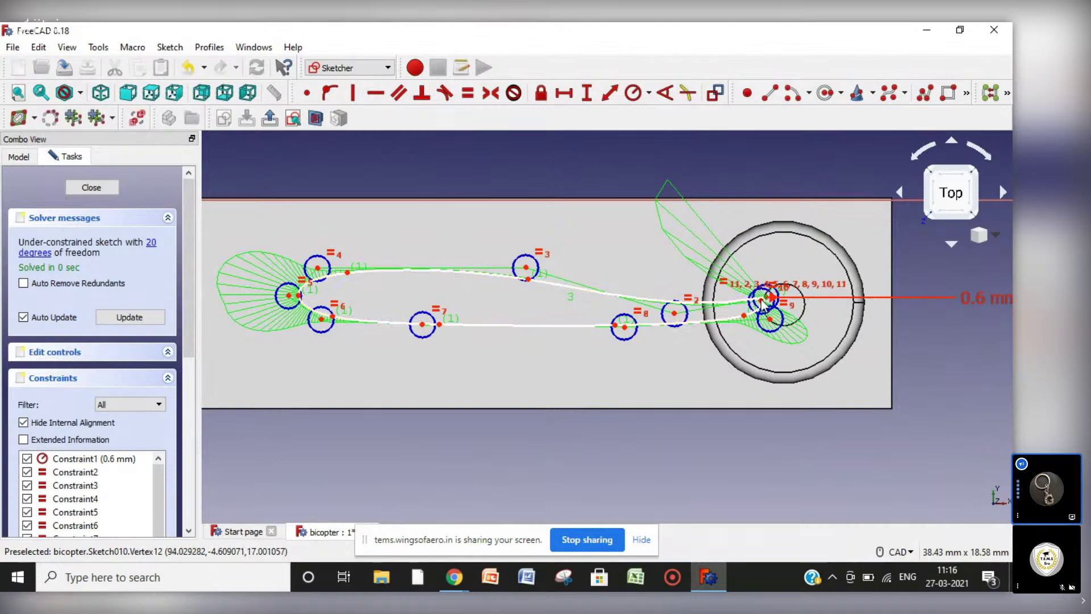
mouse_move(761, 303)
left_mouse_down()
mouse_move(768, 313)
mouse_move(747, 320)
mouse_move(741, 307)
left_mouse_up()
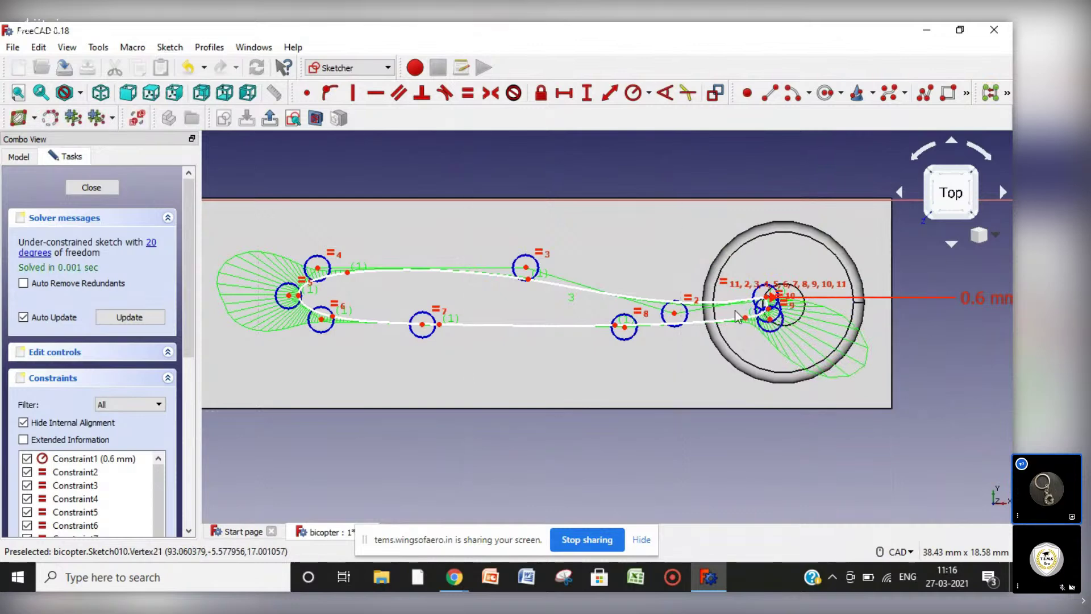
left_click_drag(527, 278, 524, 261)
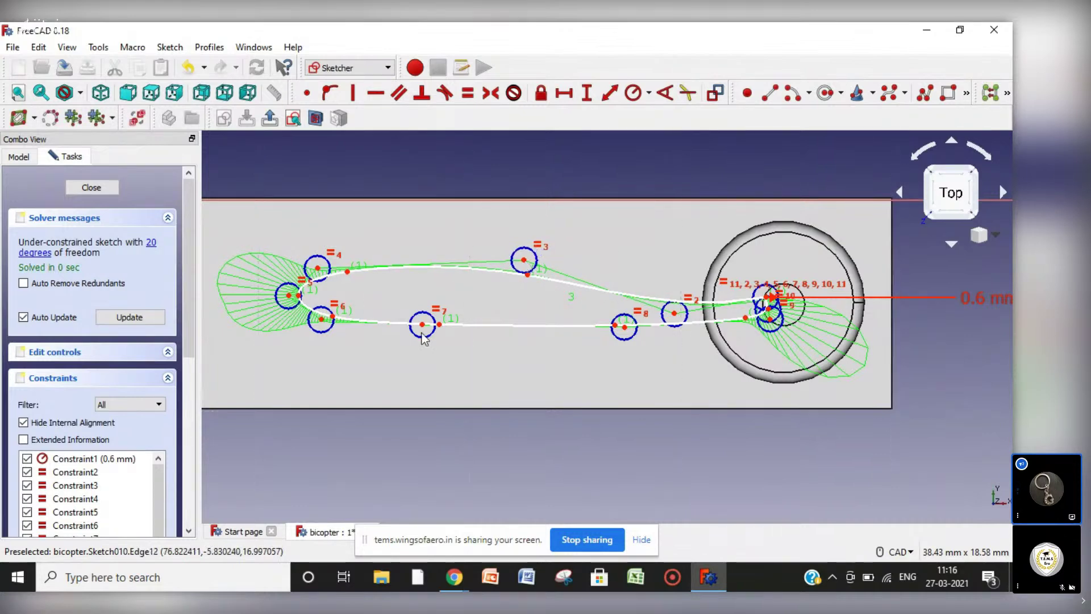
left_click_drag(424, 330, 414, 326)
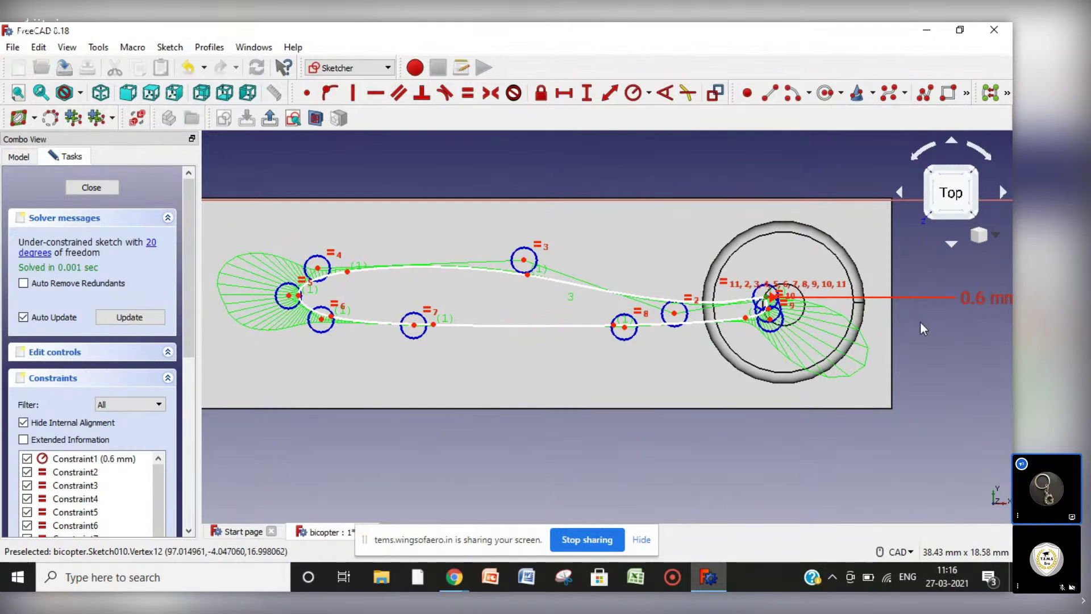
Examine the blade outline along its length and around its root at the shaft pin.
key("Right")
key("Right")
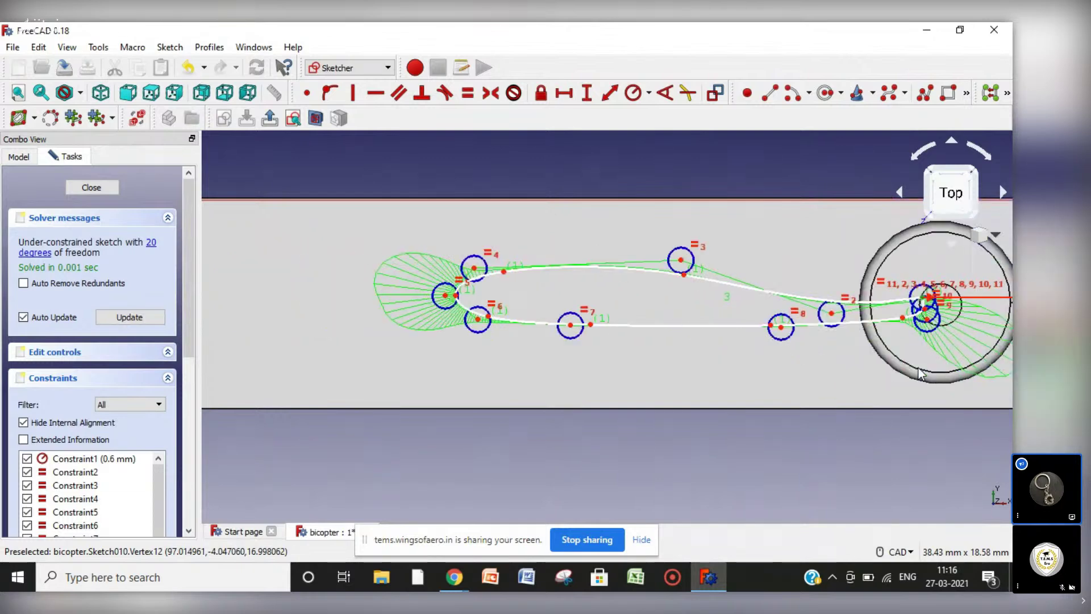
key("Left")
key("Left")
key("Left")
key("Left")
key("Left")
key("Left")
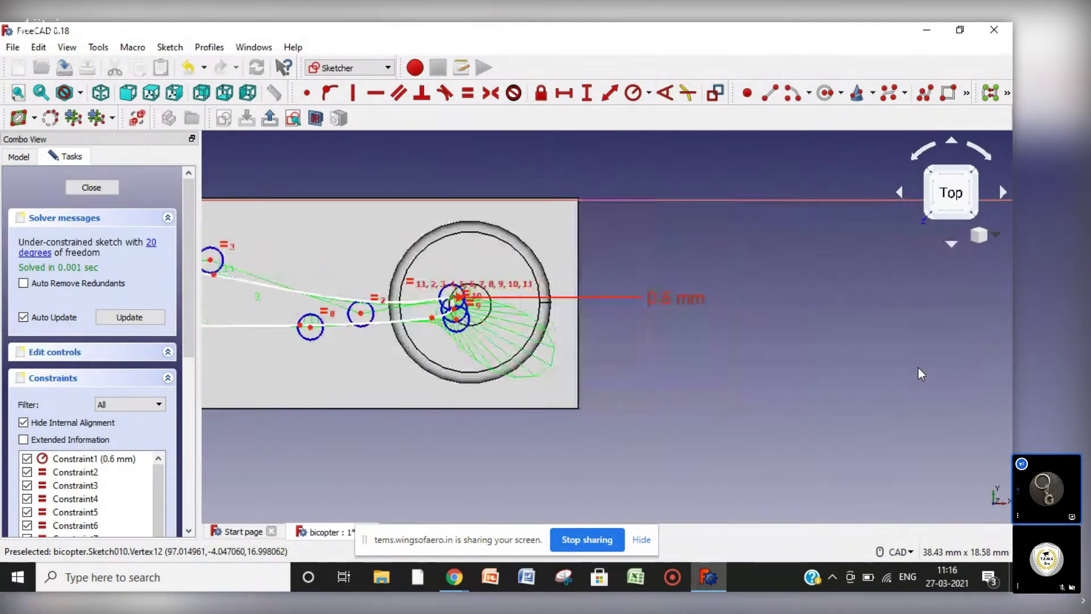
key("Right")
key("Left")
key("Left")
key("Right")
key("Right")
key("Right")
key("Right")
key("Right")
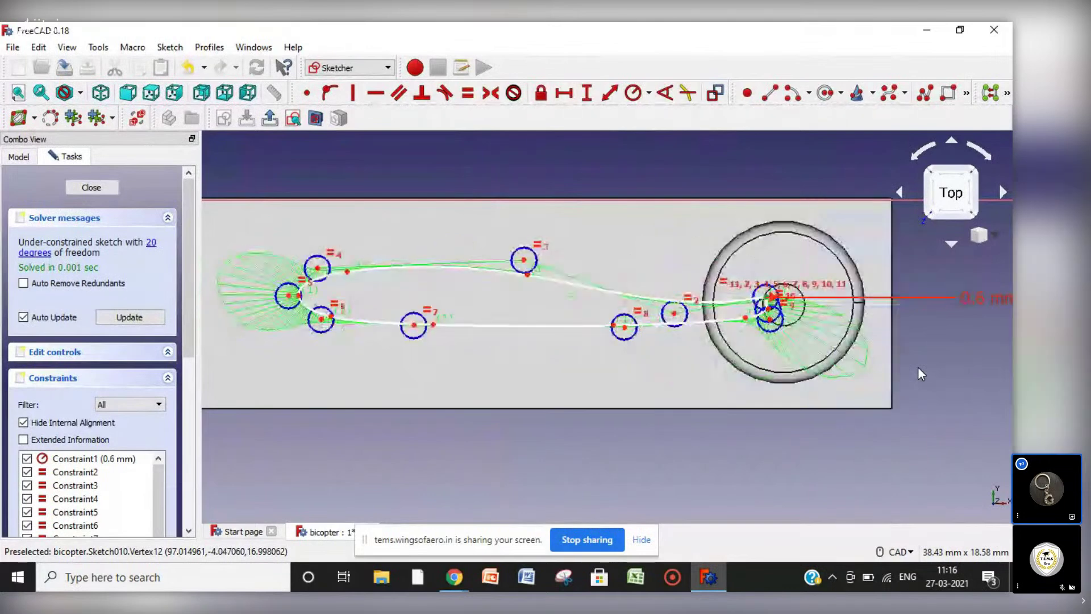
key("Left")
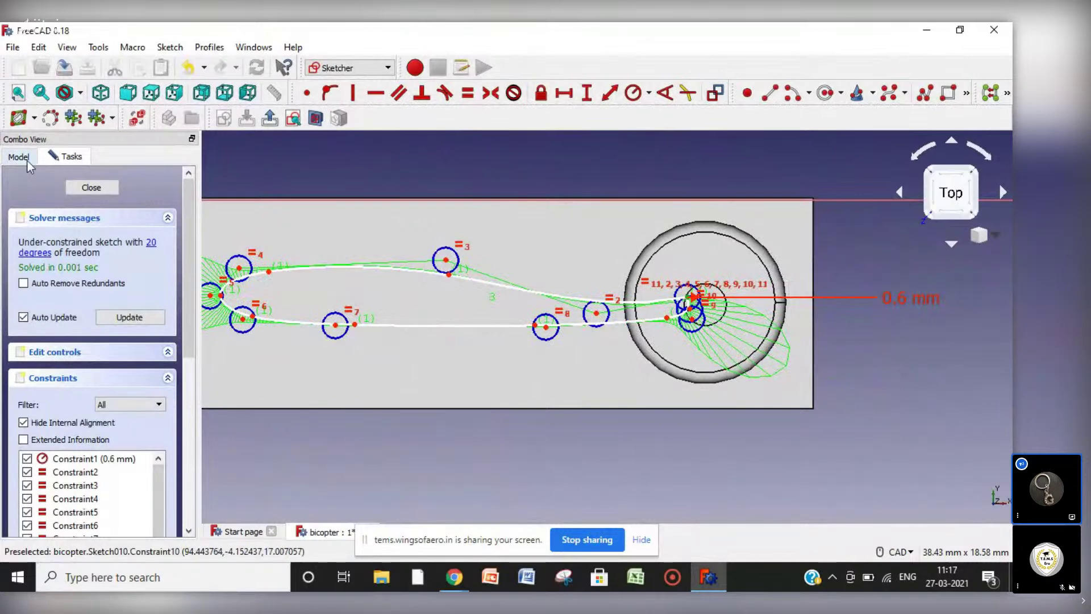
Close the blade sketch and pad its profile 0.2 mm.
left_click(99, 188)
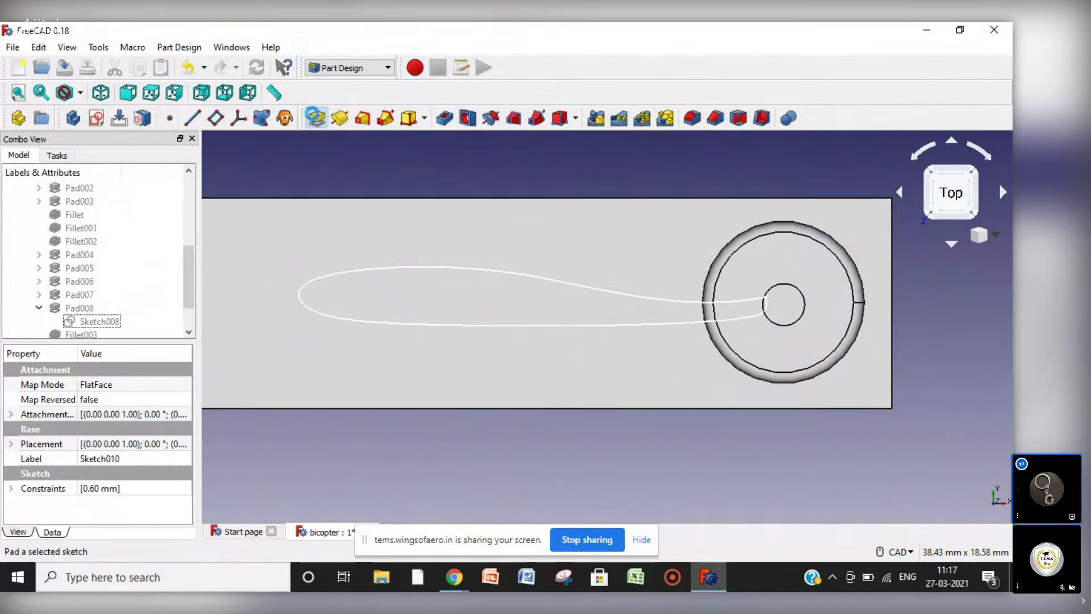
left_click(316, 119)
type("5")
key("Return")
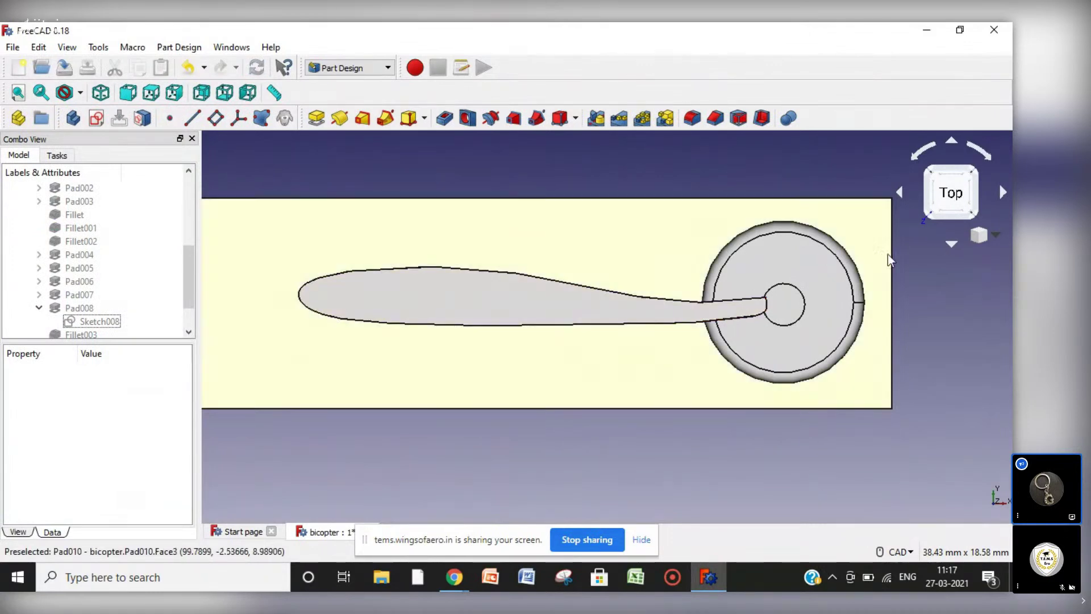
Edit the new blade pad and reverse its extrusion direction.
left_click(952, 244)
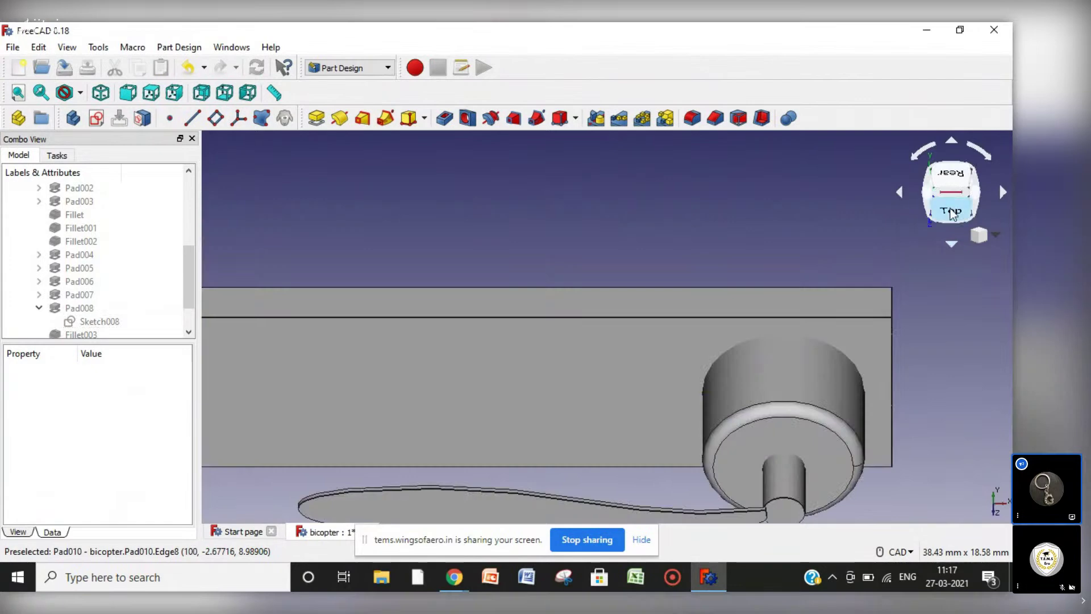
left_click(951, 142)
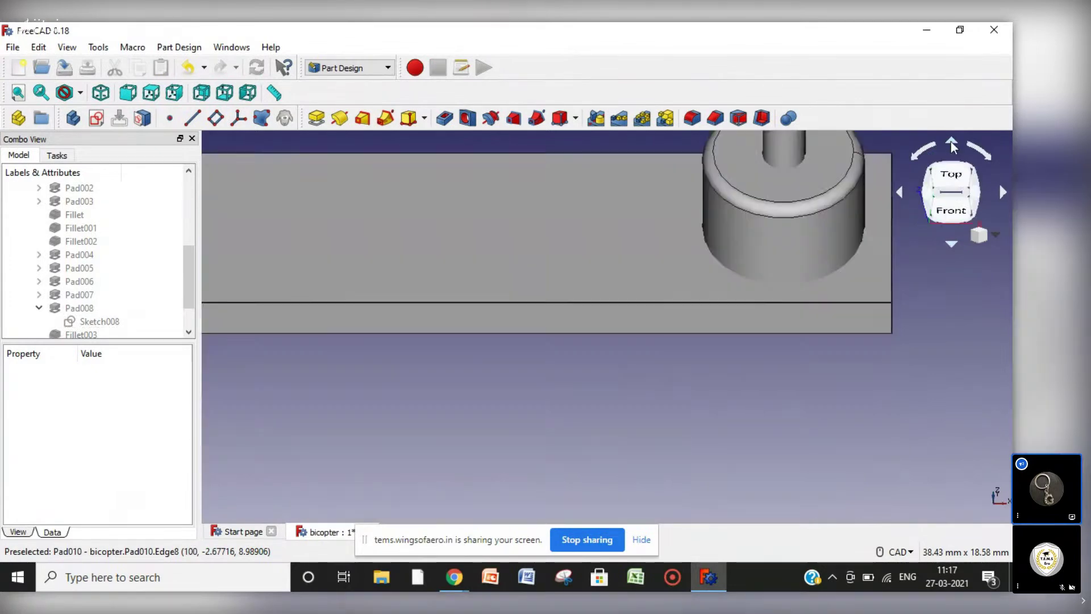
key("Up")
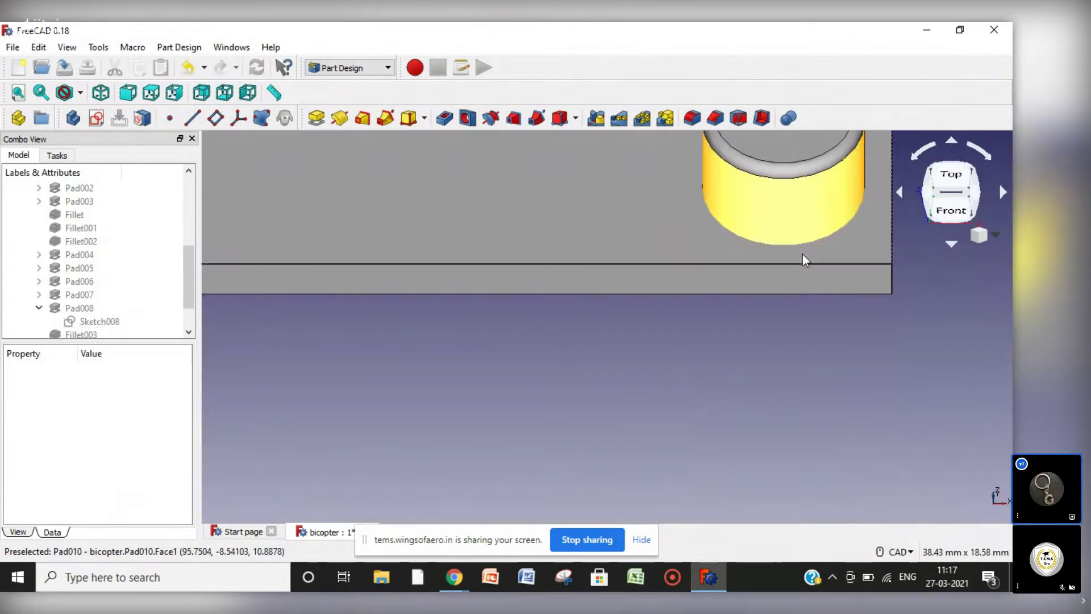
key("Down")
key("Down")
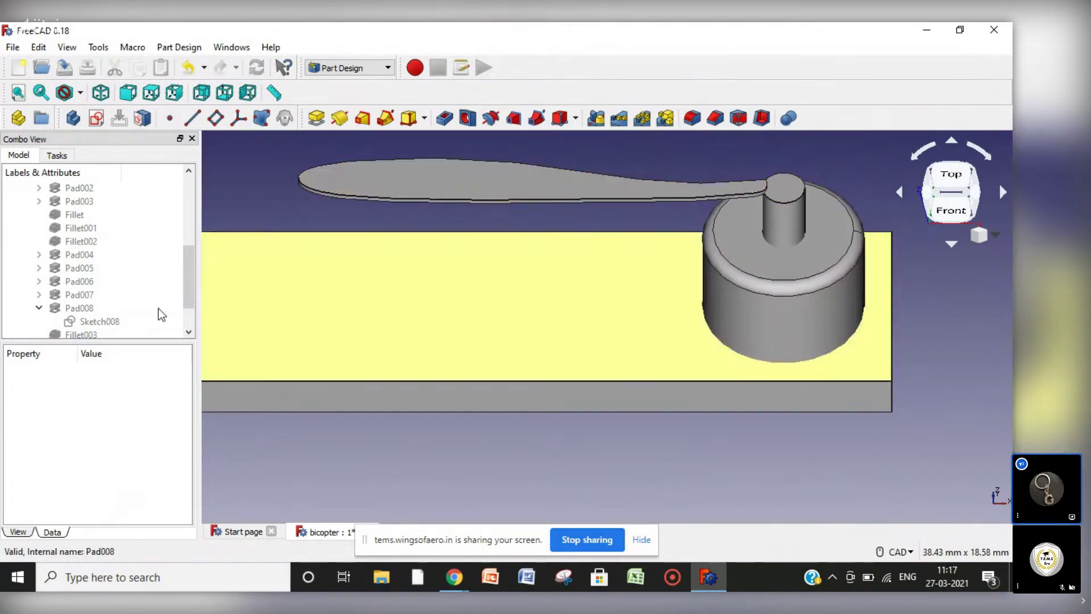
left_click(189, 332)
left_click(188, 332)
left_click(189, 332)
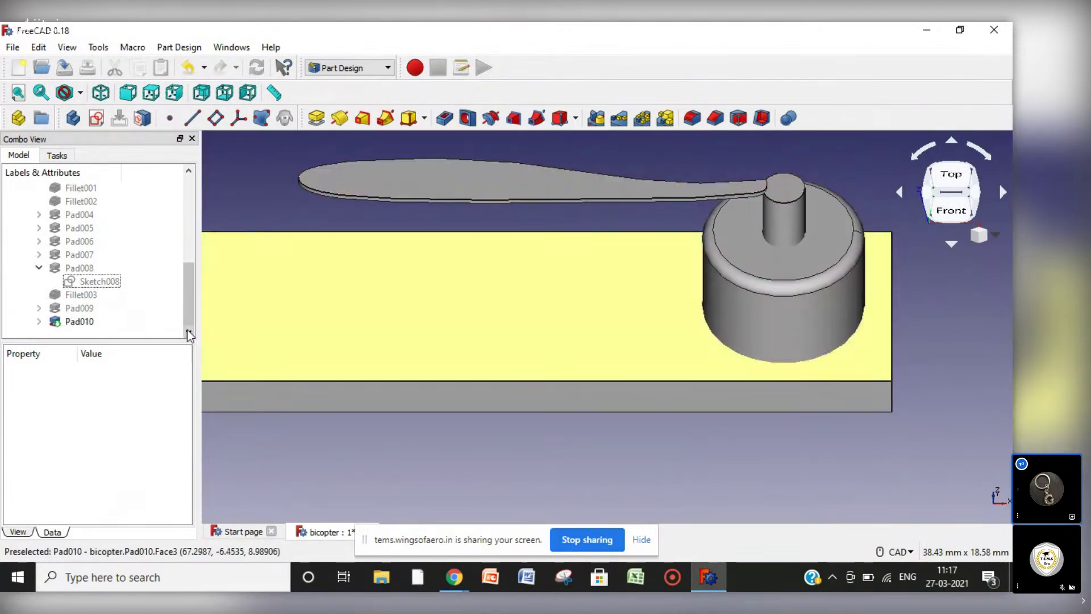
double_click(81, 322)
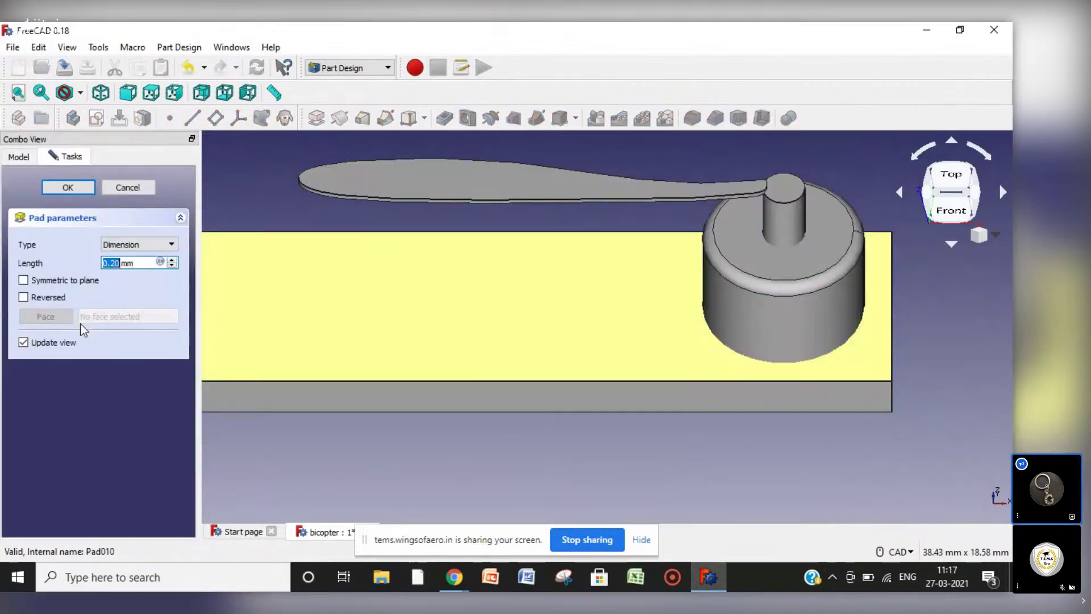
left_click(46, 299)
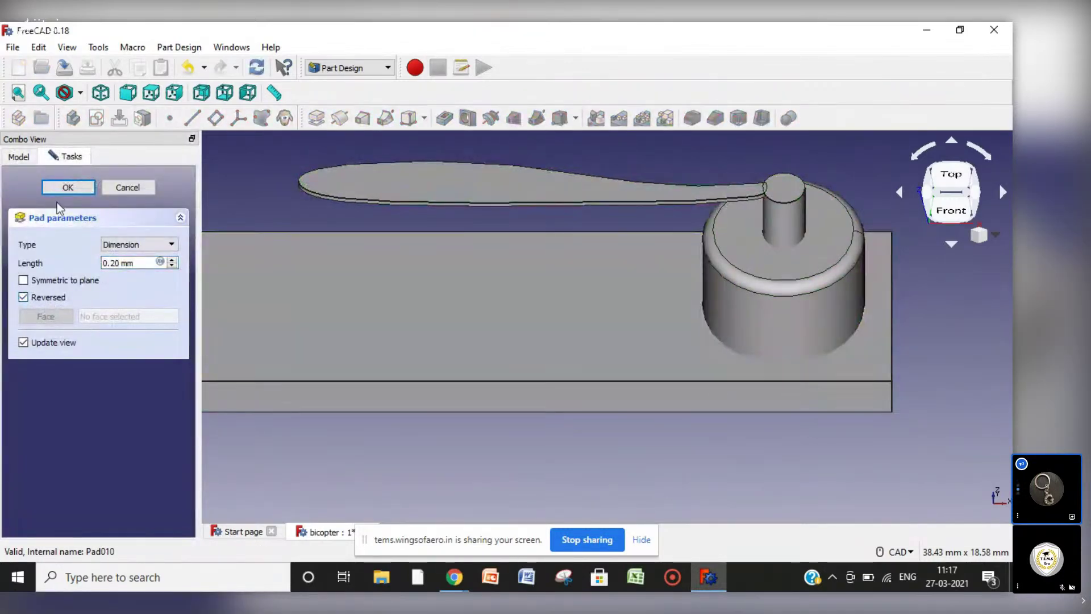
left_click(81, 184)
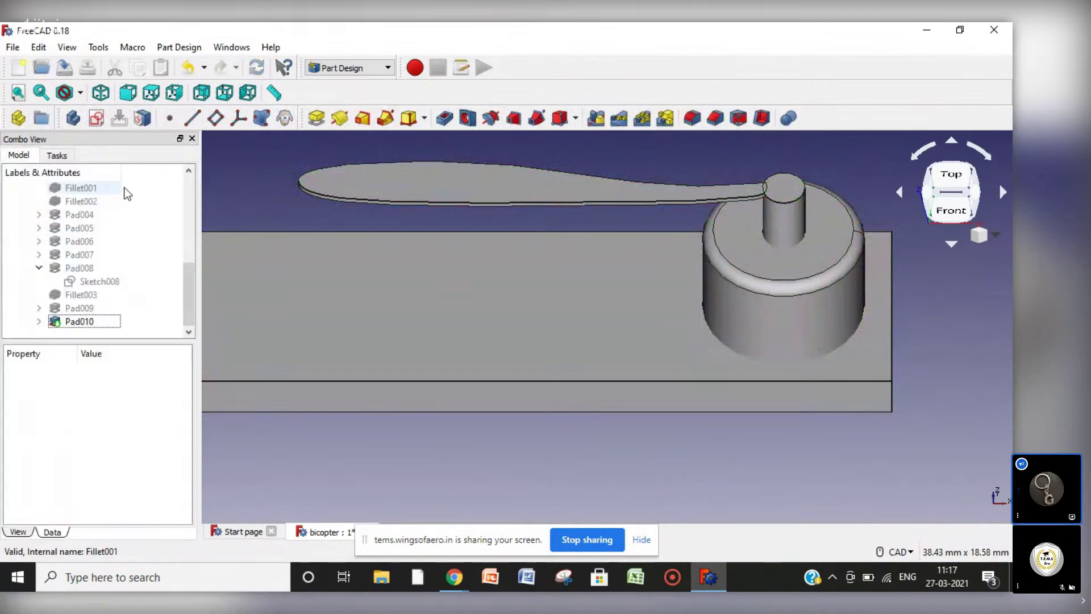
Try to polar-pattern the blade pad about the normal sketch axis with 2 occurrences over 360°.
left_click(638, 202)
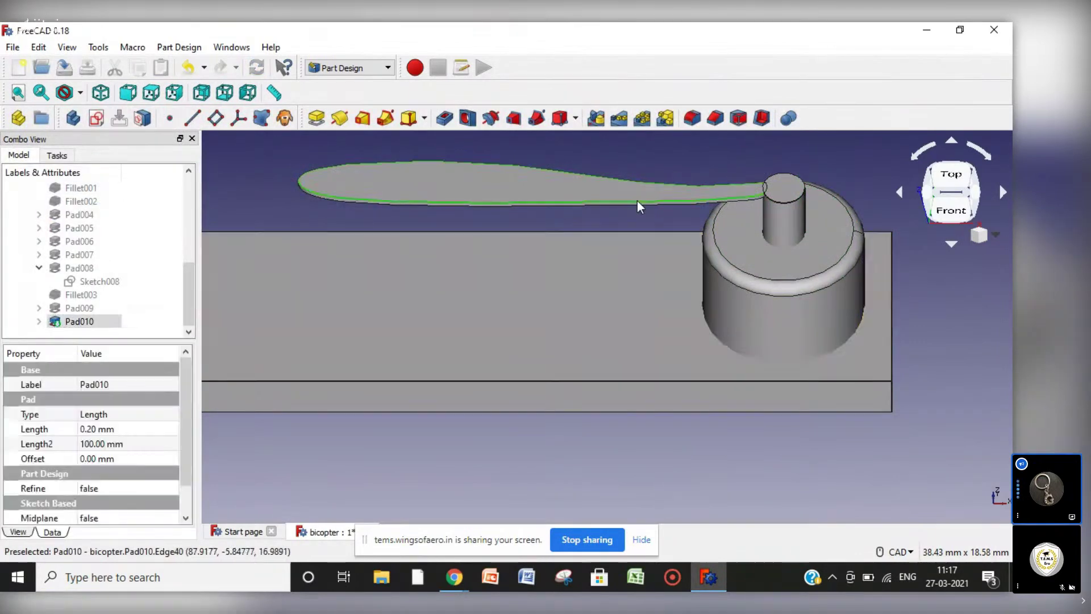
left_click(640, 123)
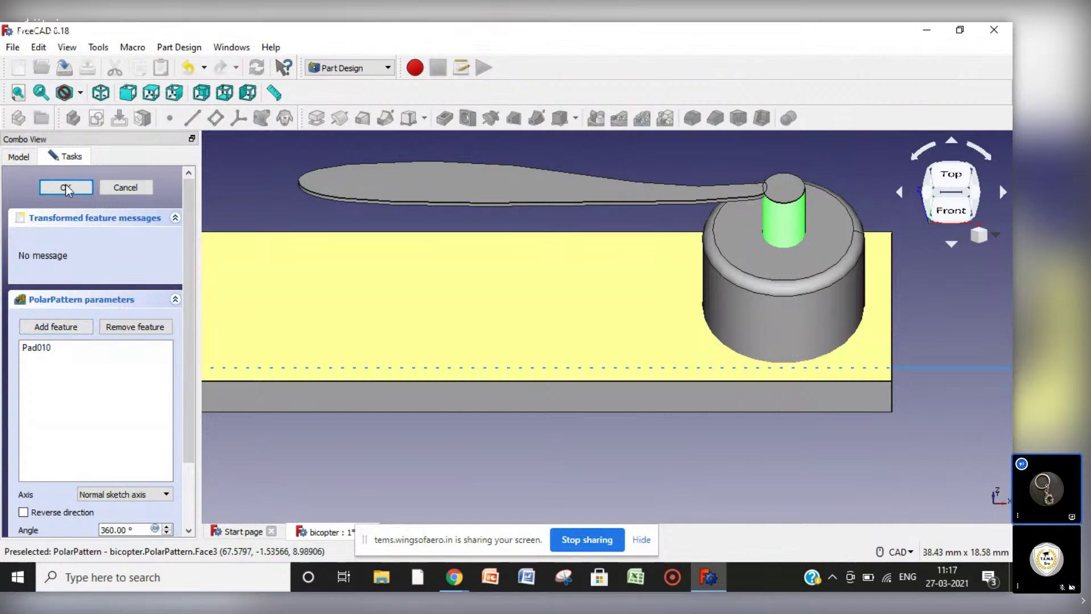
left_click_drag(189, 421, 189, 495)
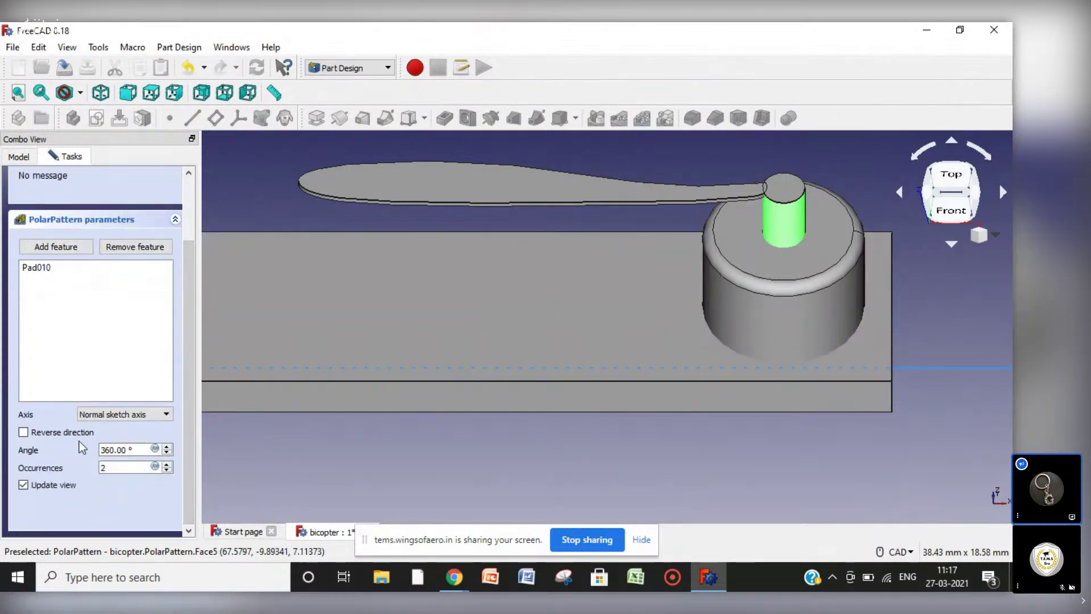
left_click_drag(189, 374, 184, 234)
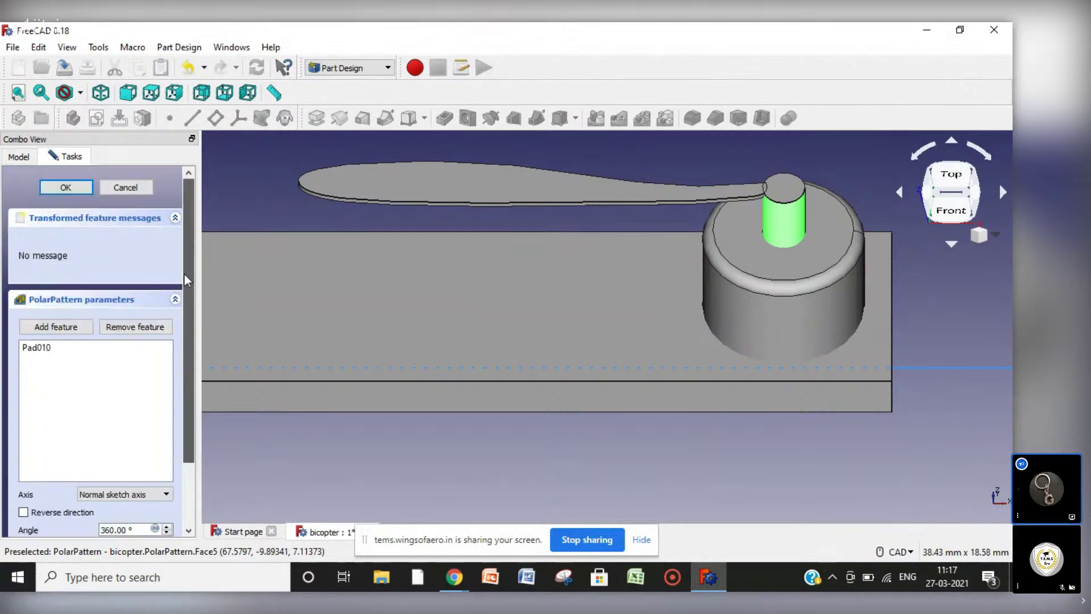
left_click(67, 187)
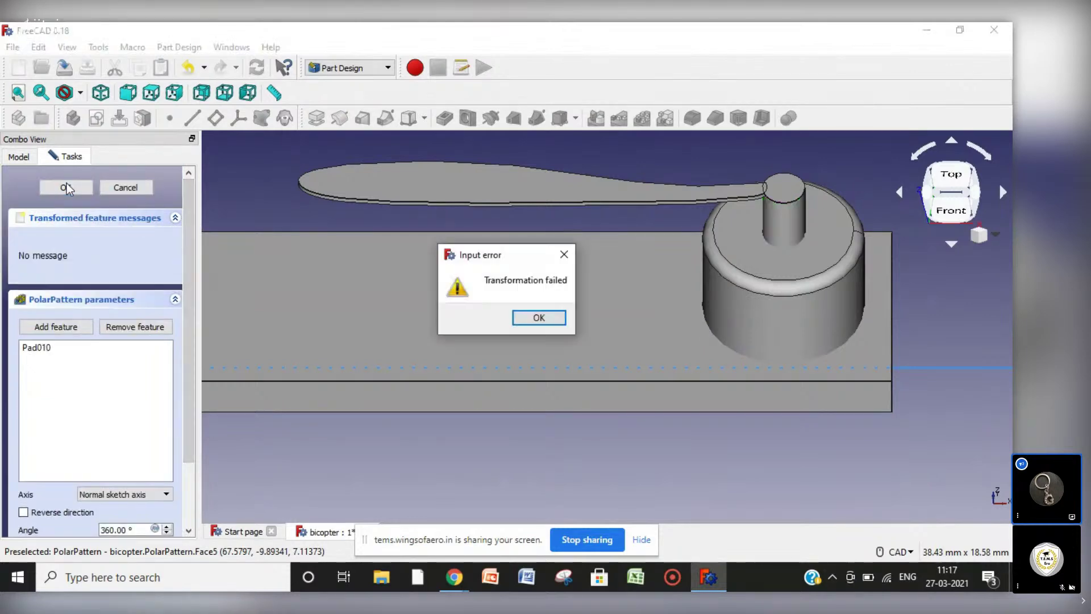
left_click(547, 320)
left_click(790, 200)
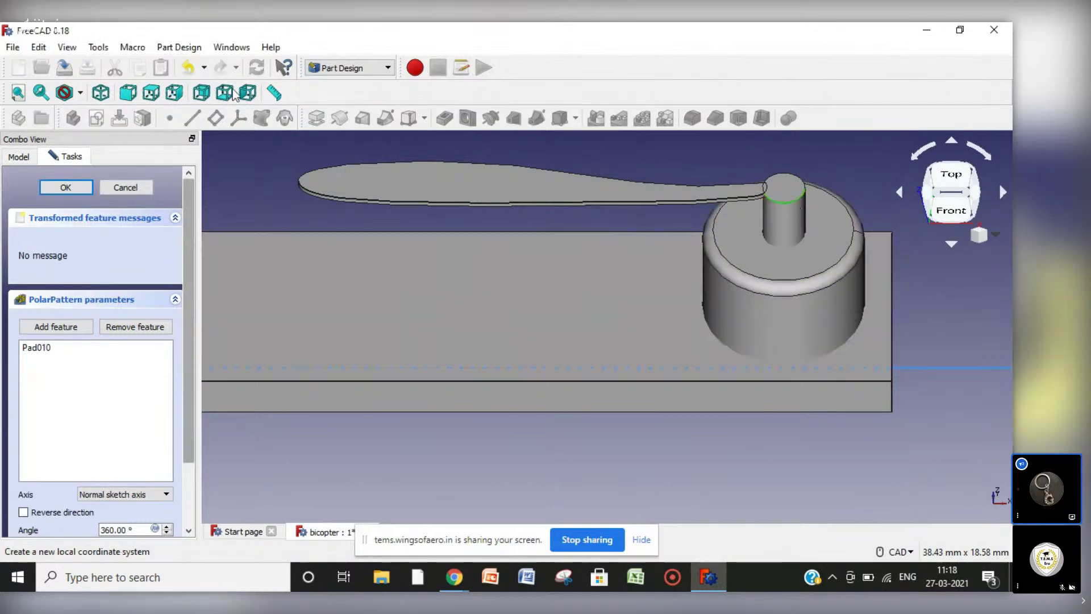
left_click(130, 190)
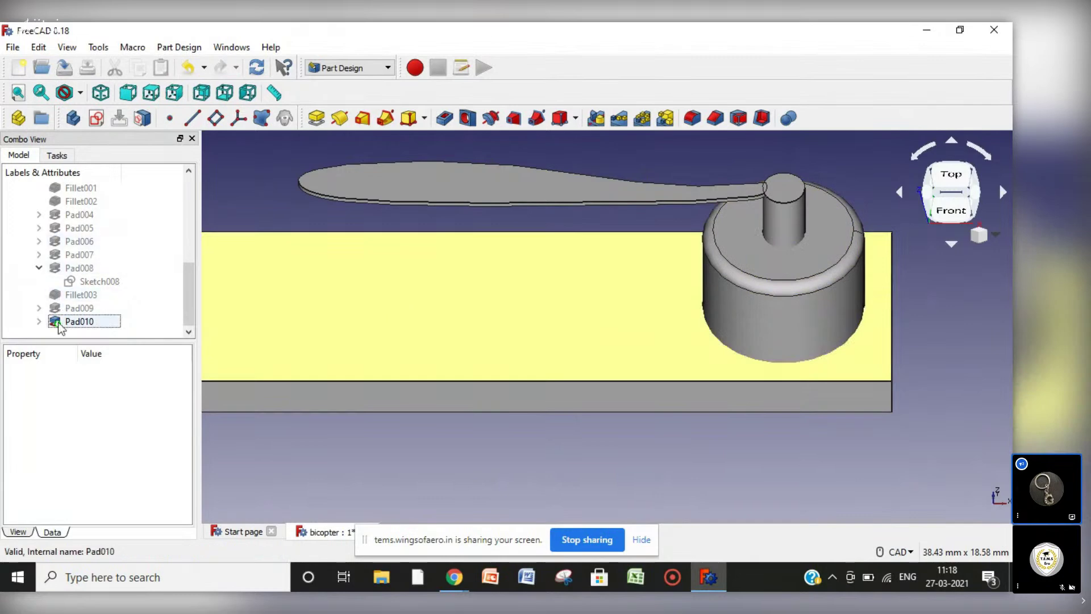
Start another polar pattern of the blade pad and try to use the shaft pin's cylindrical face as its axis reference.
left_click(59, 323)
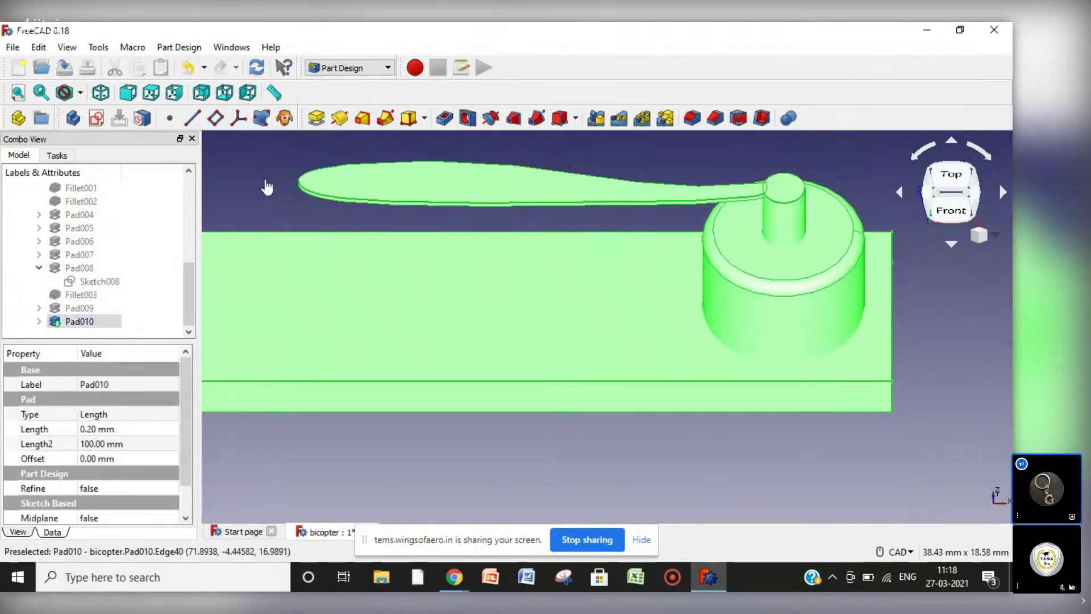
left_click(265, 179)
left_click(366, 181)
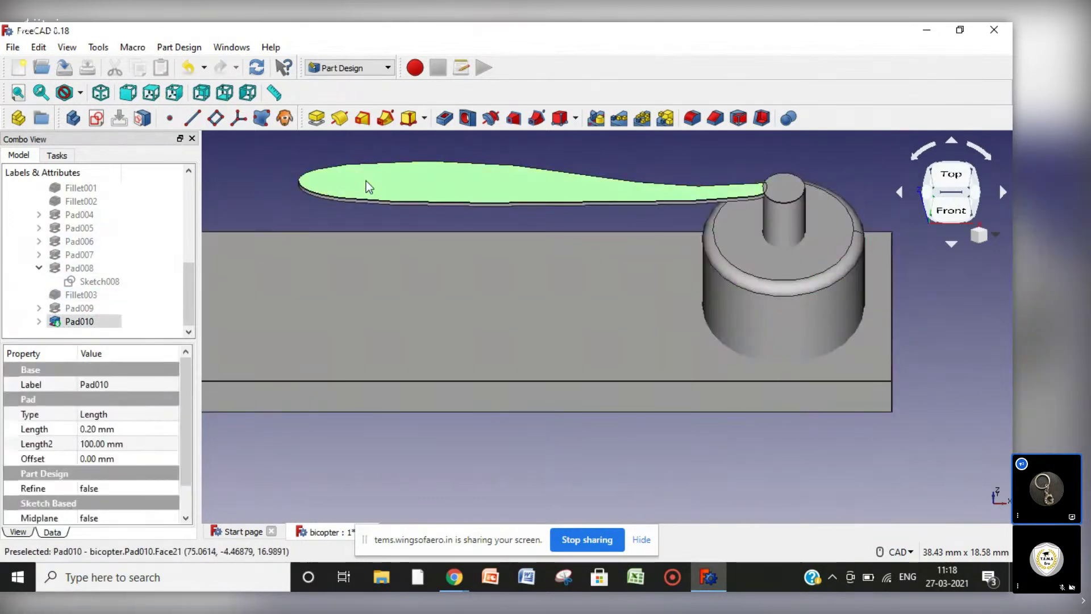
left_click(644, 119)
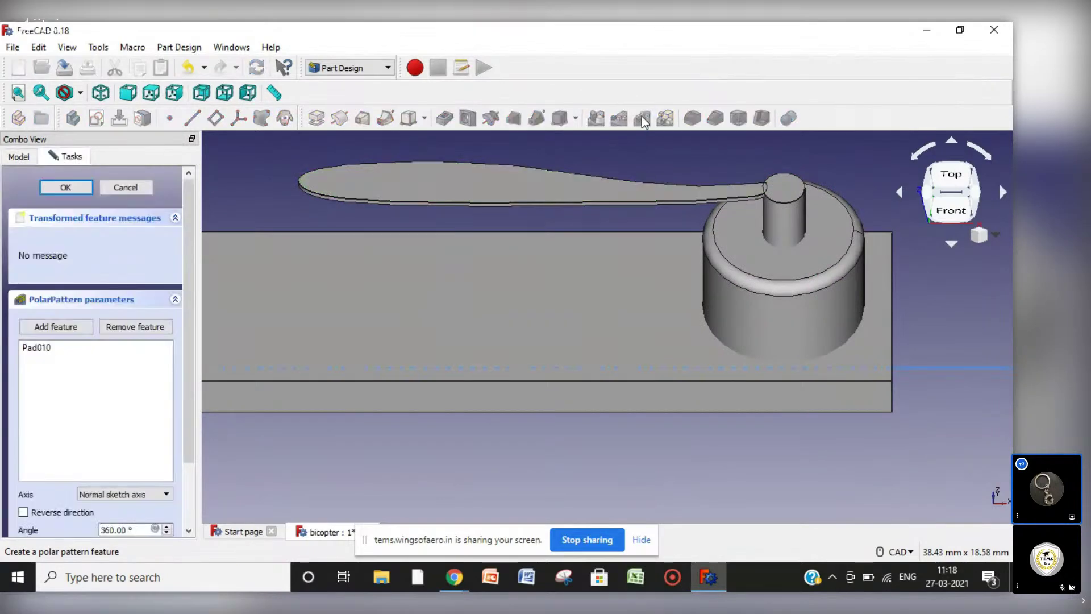
left_click(50, 350)
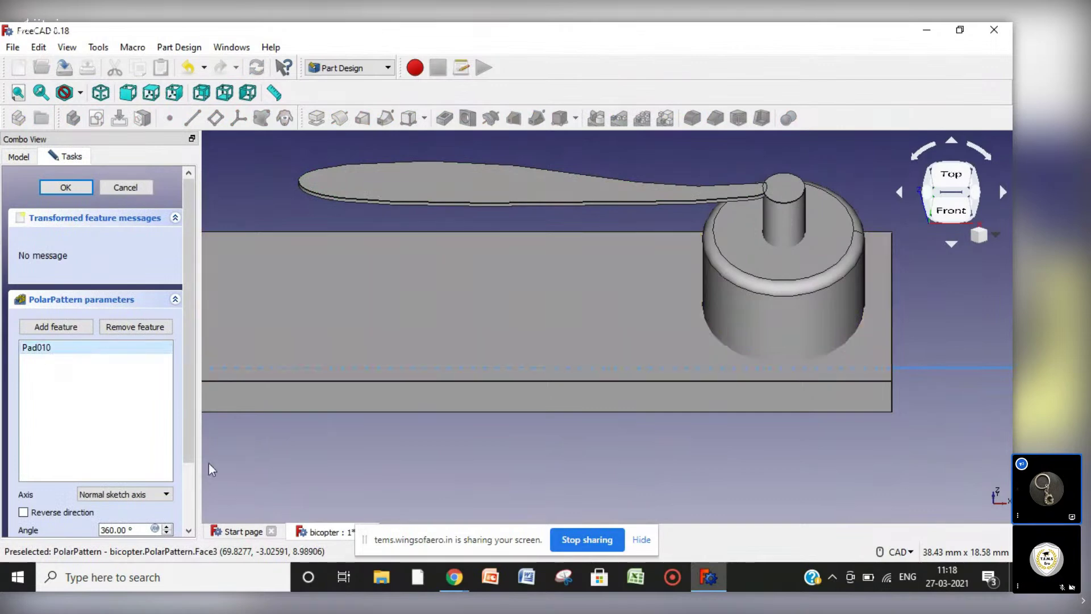
left_click_drag(188, 439, 187, 490)
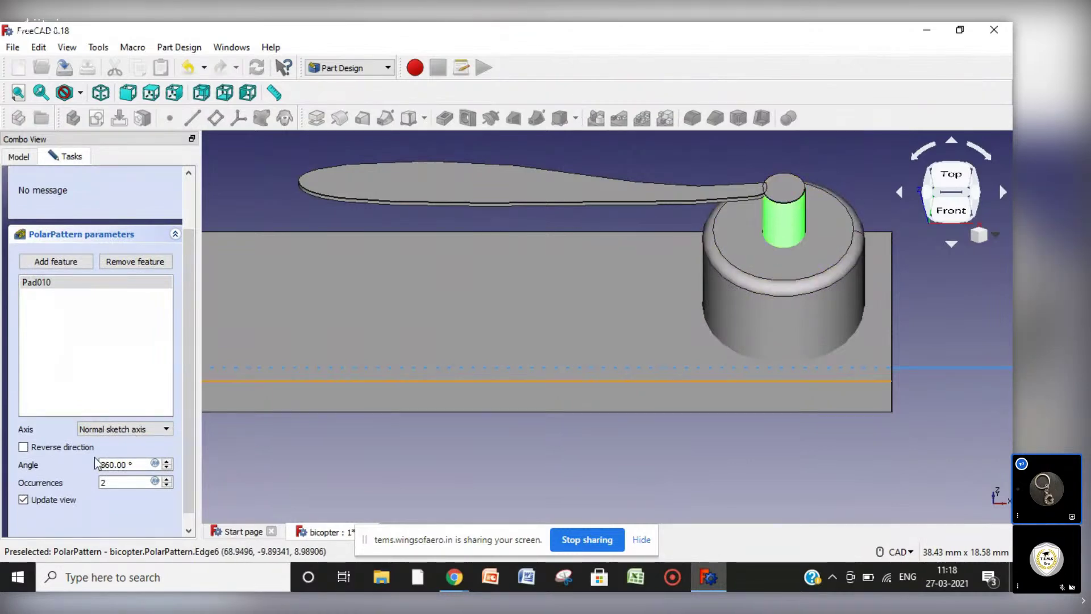
left_click(167, 431)
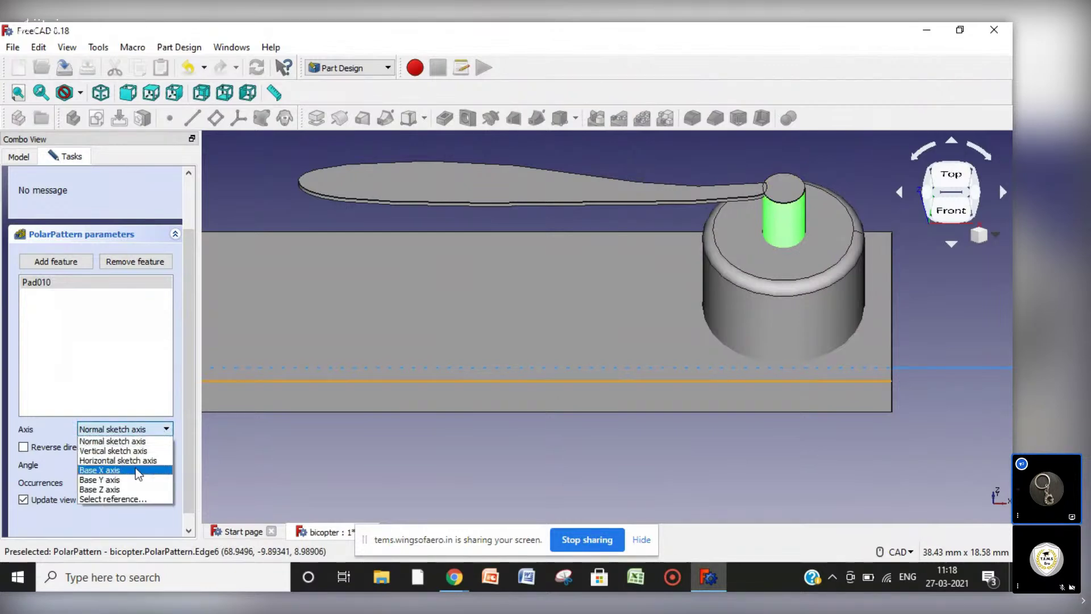
left_click(129, 499)
left_click(785, 222)
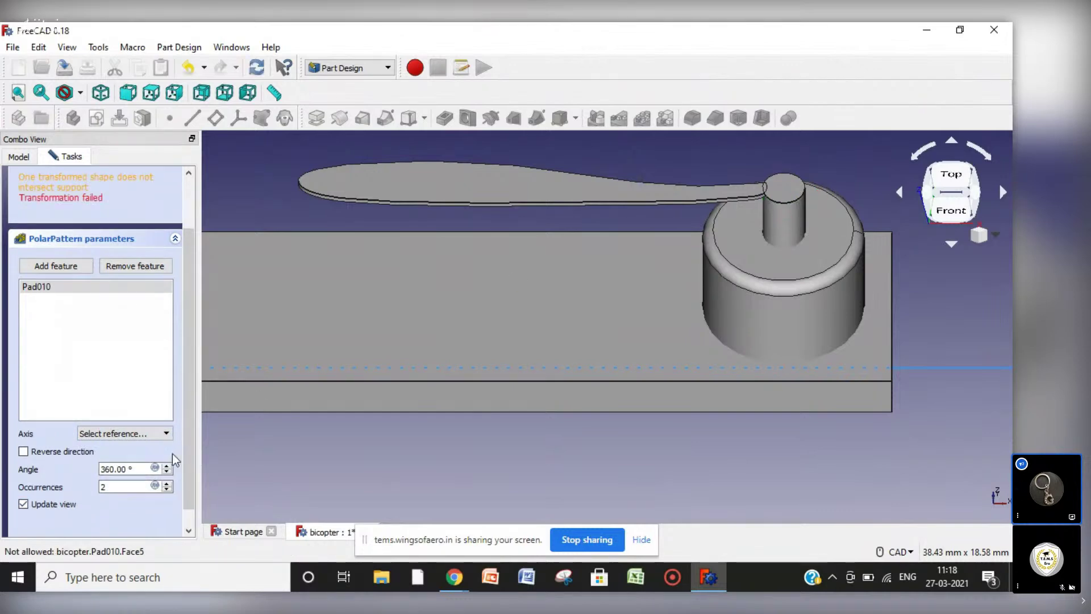
Set the polar pattern's axis to the vertical sketch axis and apply the pattern.
left_click(161, 438)
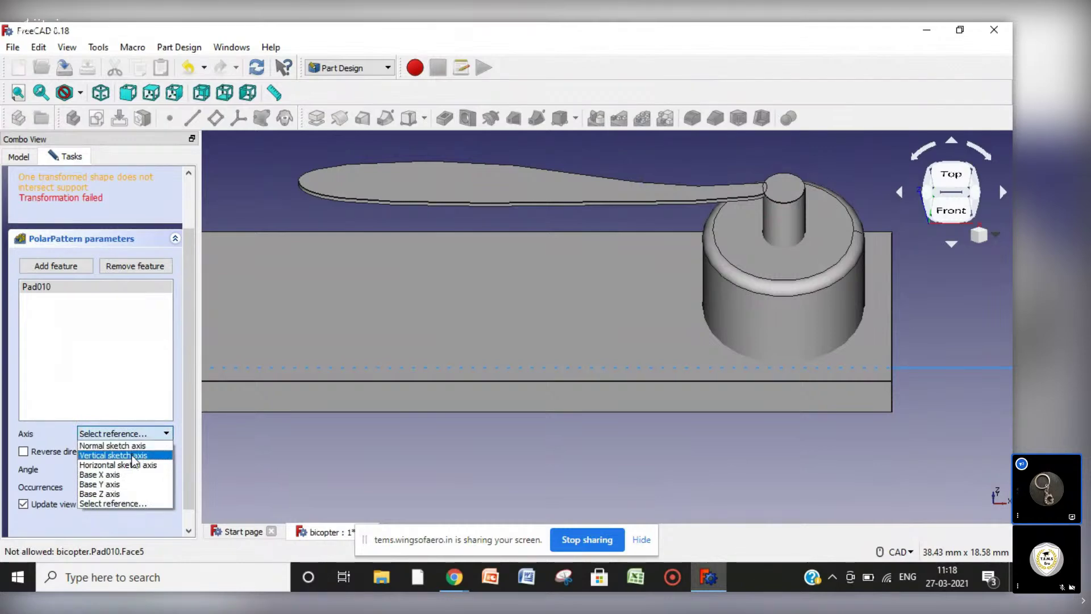
left_click(132, 456)
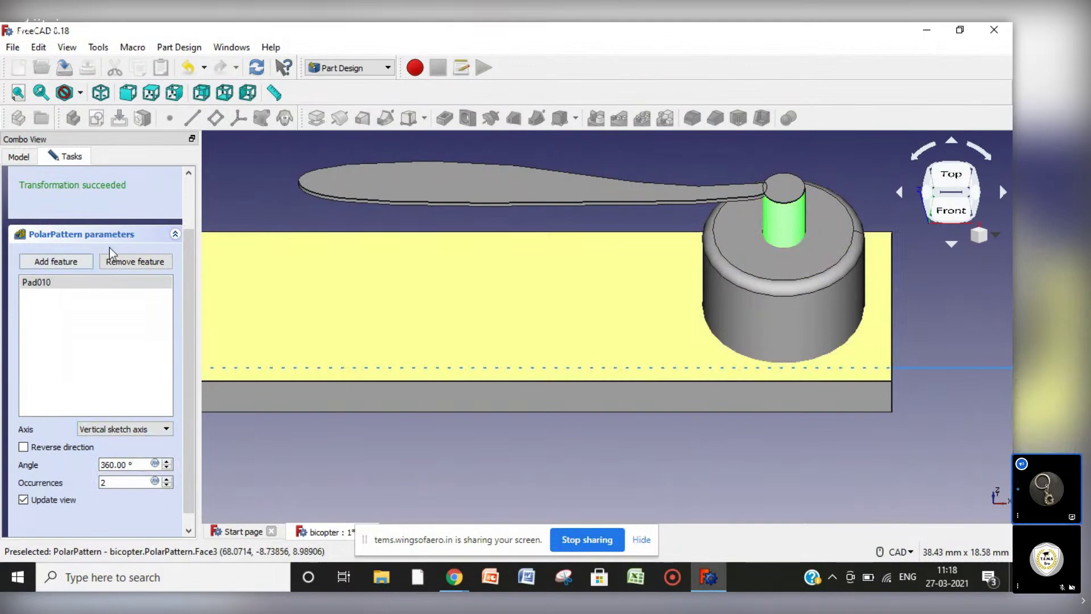
left_click_drag(186, 240, 186, 174)
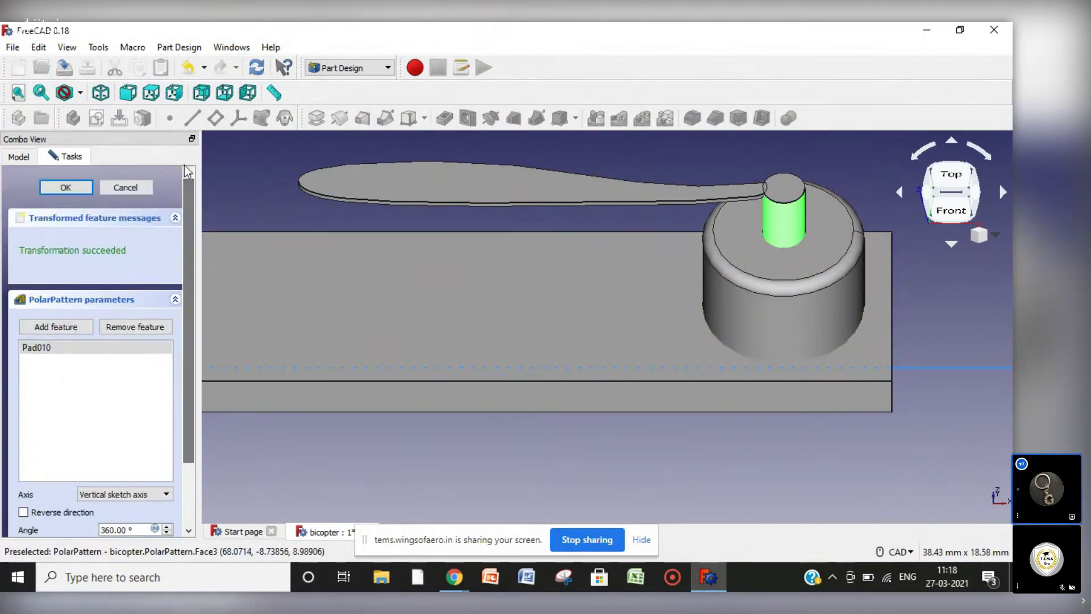
left_click(63, 188)
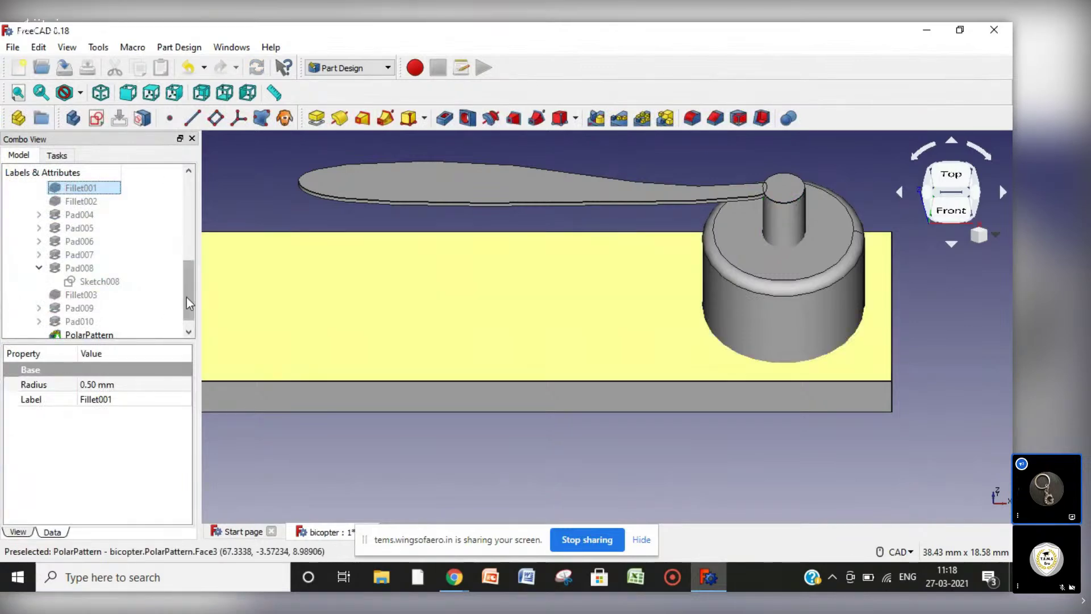
Delete the polar pattern of the blade from the model.
scroll(187, 298, "down", 1)
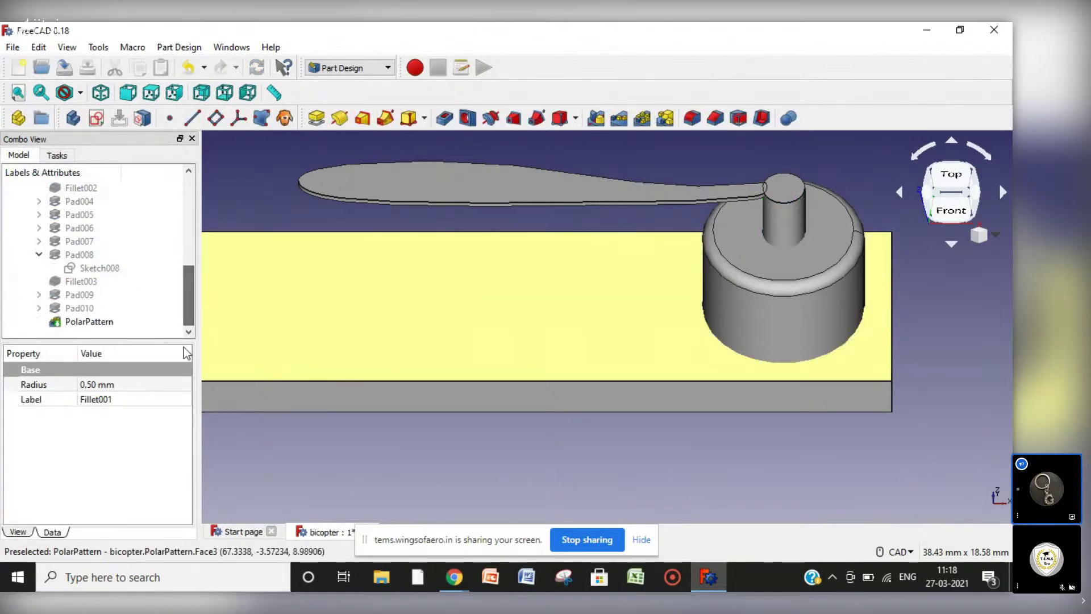
left_click(96, 322)
key("Delete")
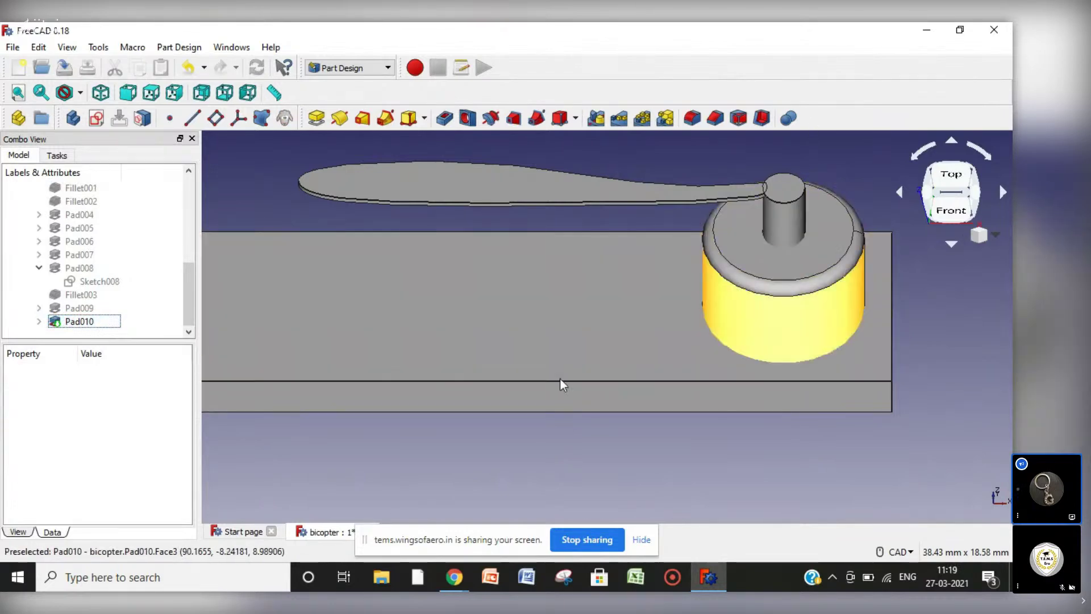
left_click(960, 212)
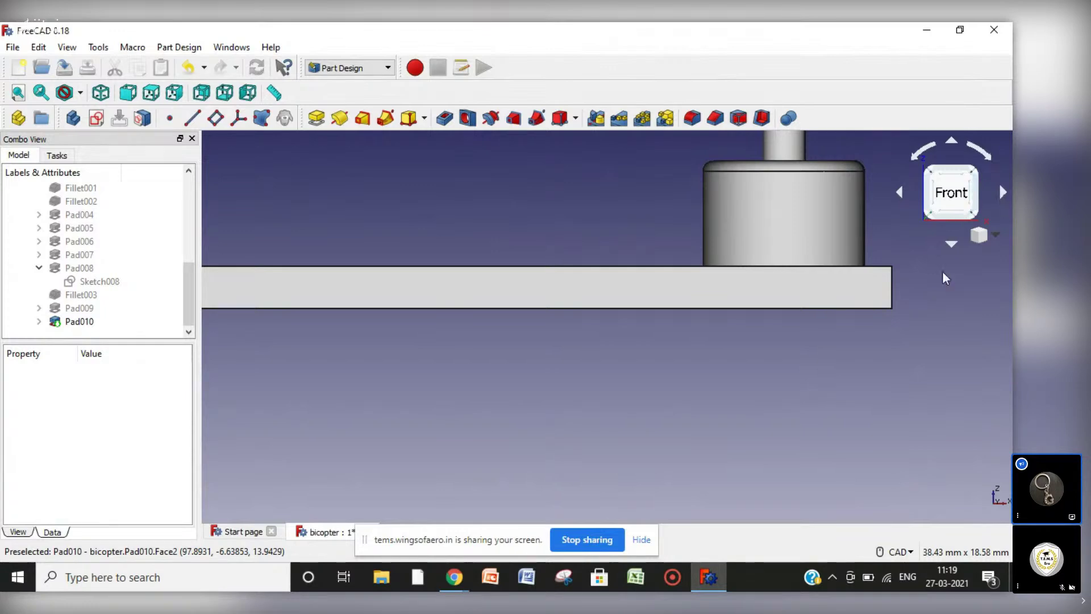
Start a datum plane attached to the body's YZ plane.
left_click(998, 233)
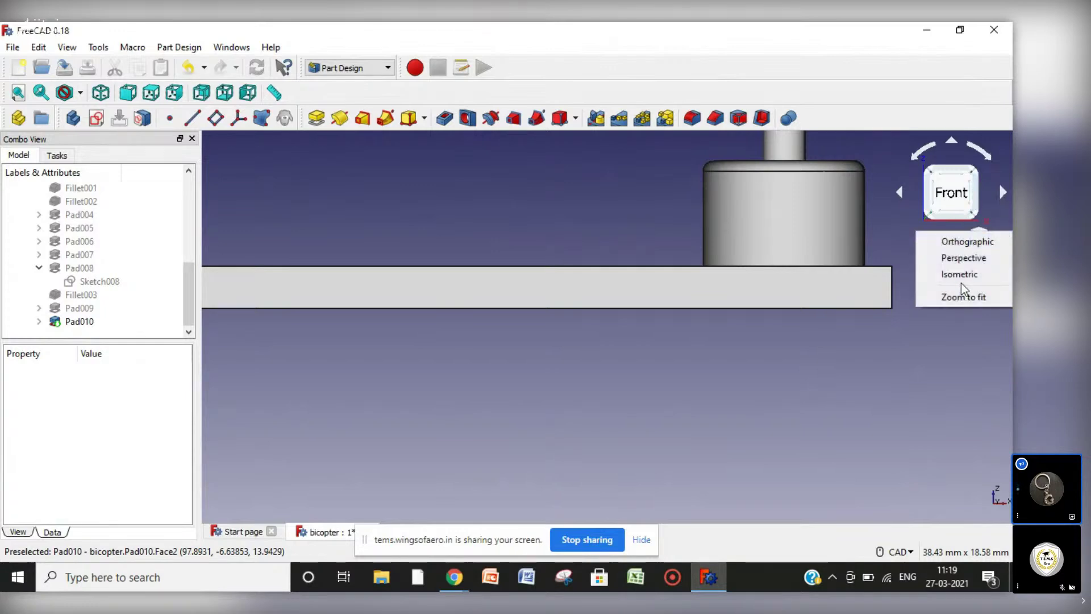
left_click(964, 288)
left_click(994, 243)
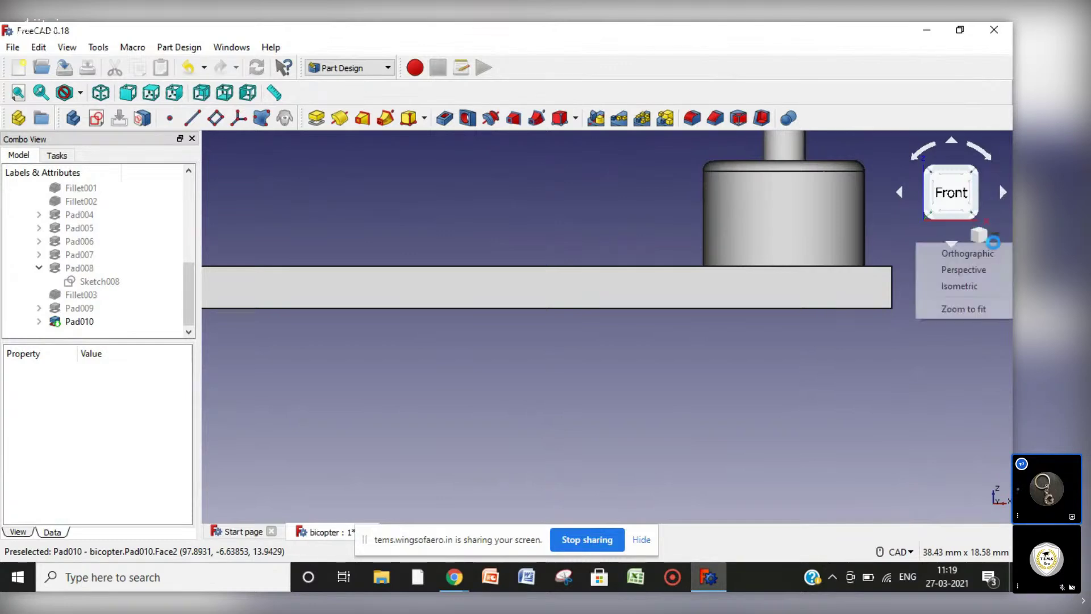
left_click(962, 285)
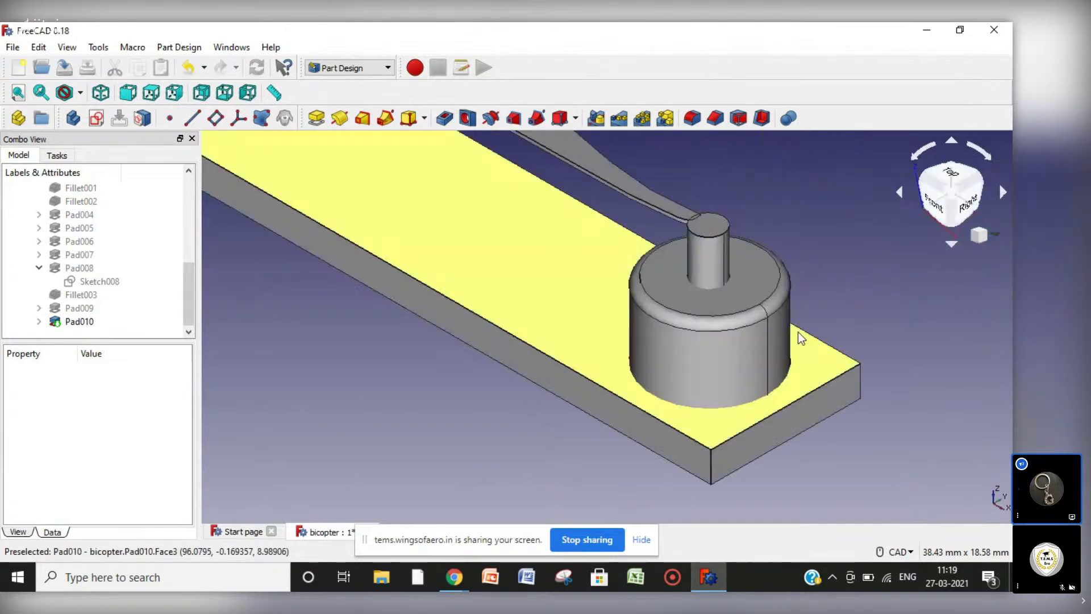
scroll(664, 474, "down", 10)
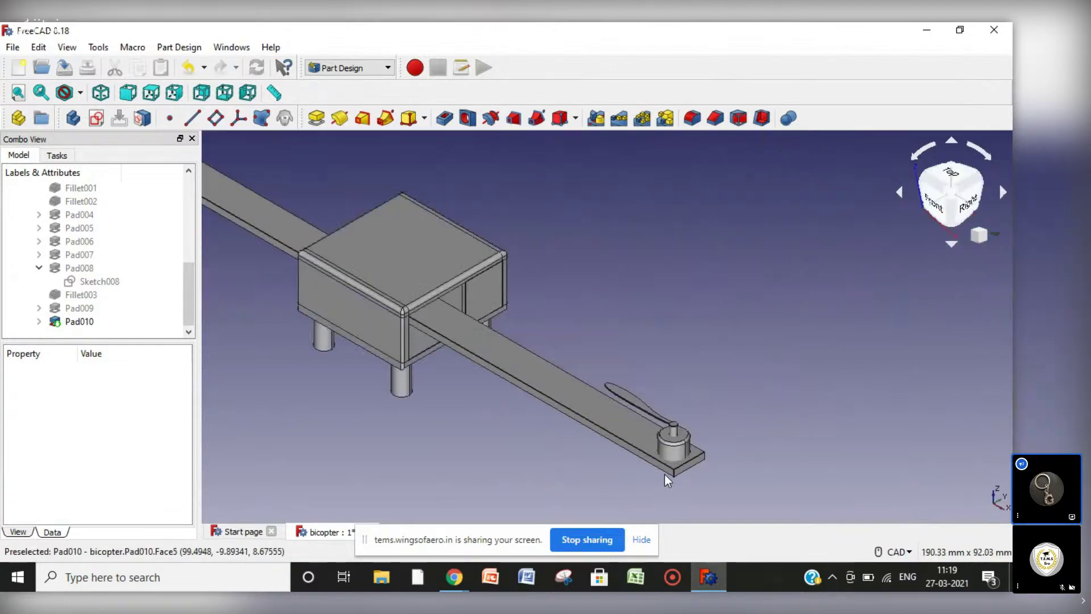
scroll(565, 424, "up", 4)
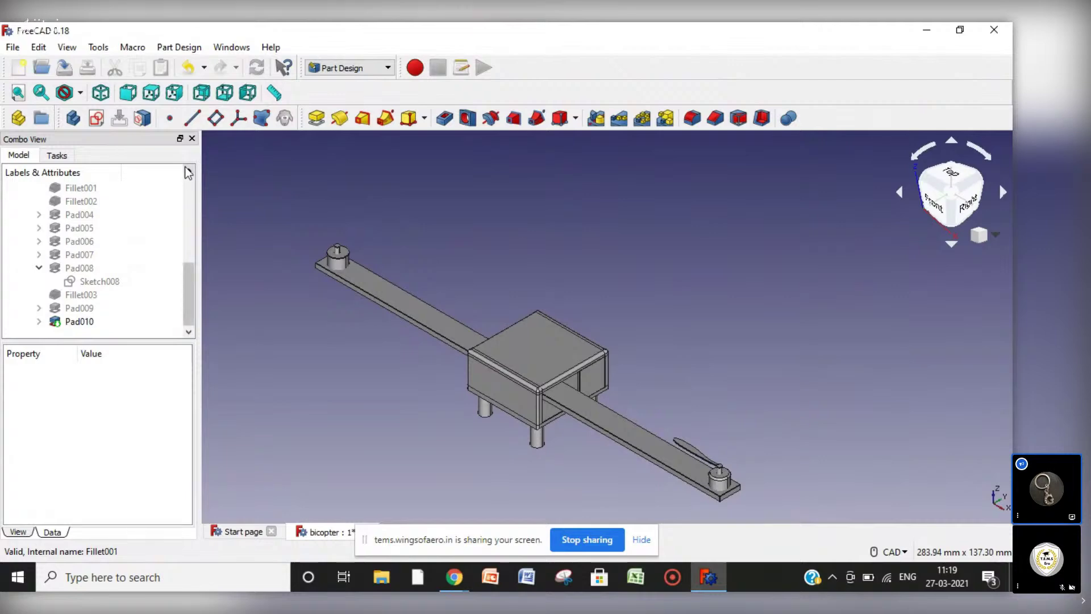
scroll(188, 172, "up", 6)
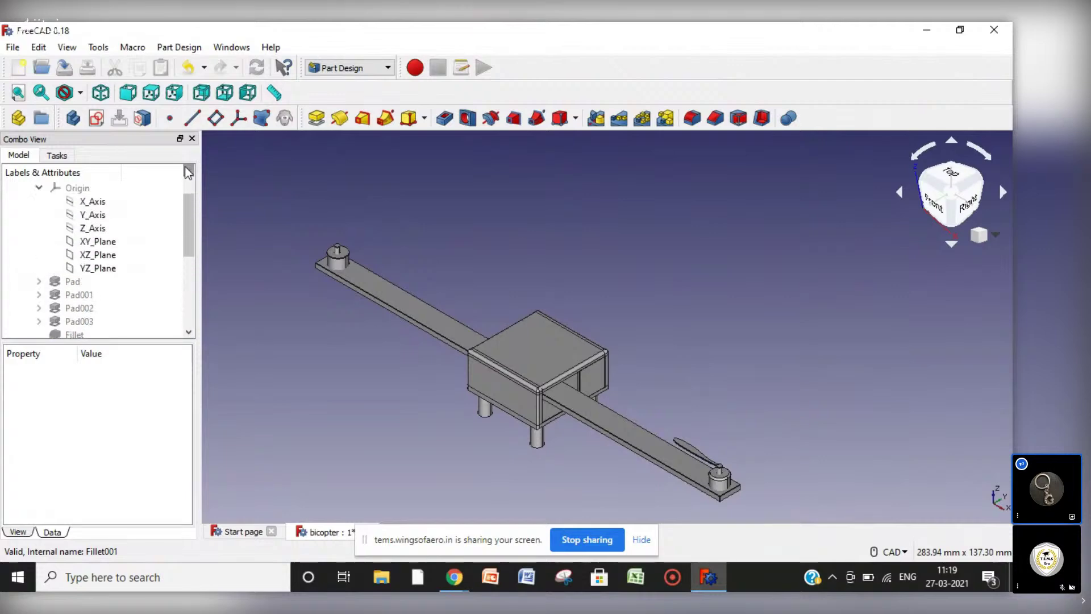
left_click(95, 268)
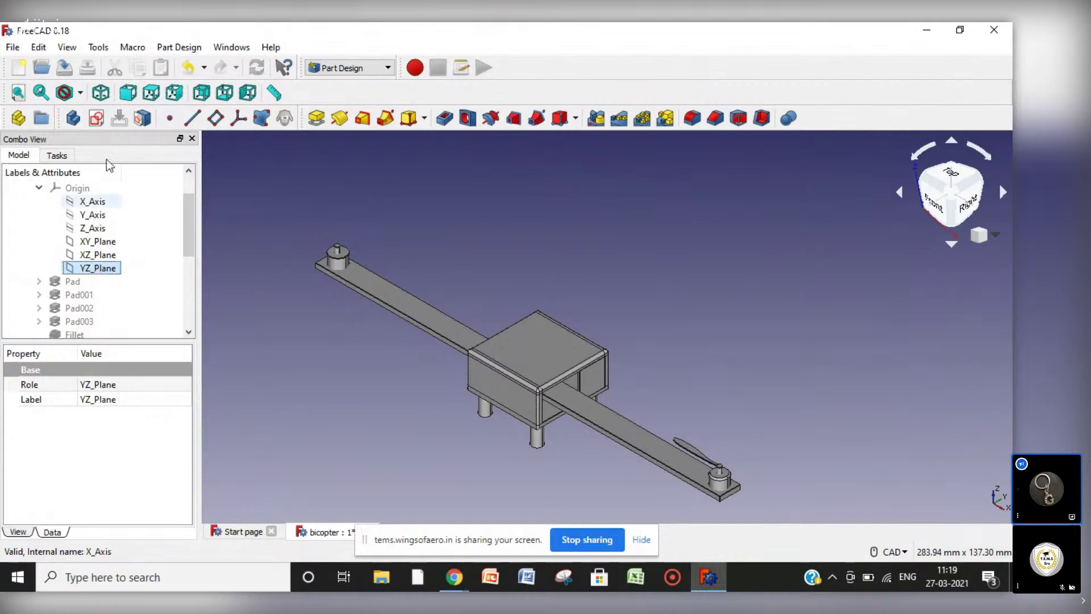
left_click(216, 119)
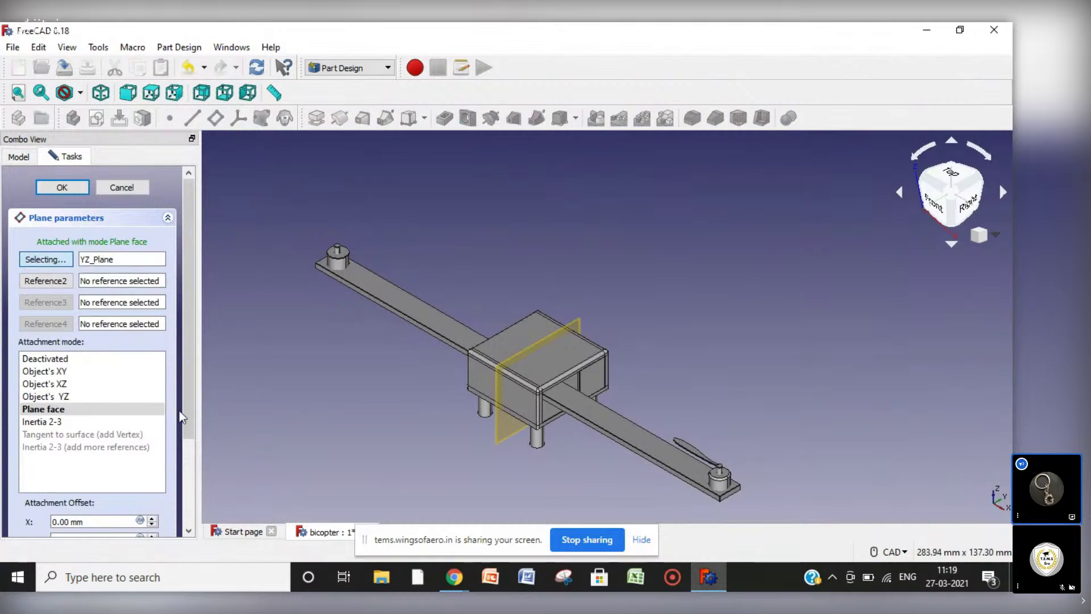
Offset the datum plane 80 mm along Z toward the arm tip that carries the propeller blade.
left_click_drag(186, 407, 187, 511)
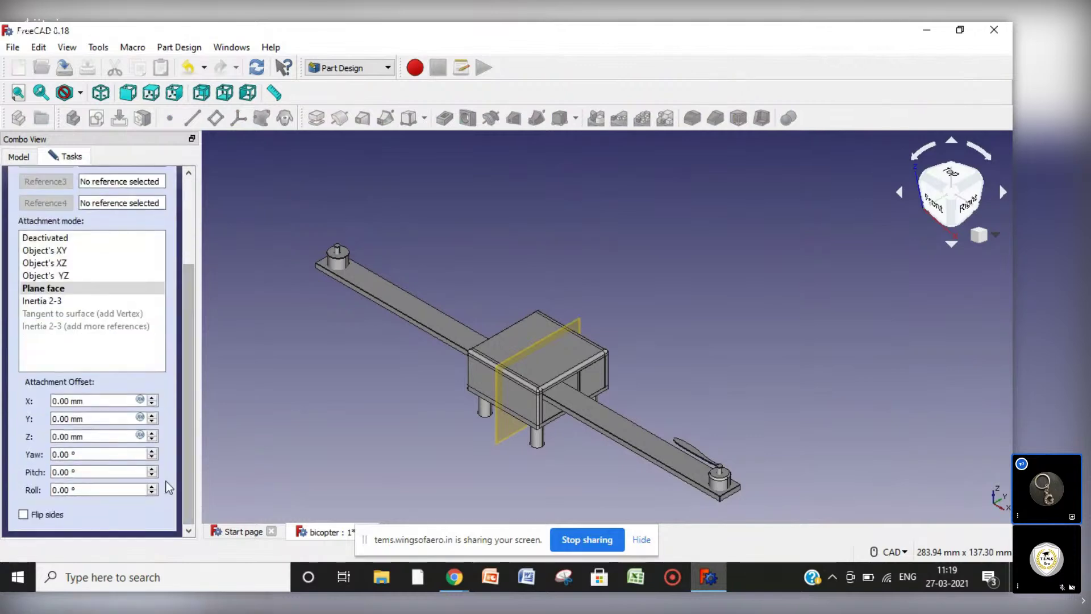
left_click(152, 435)
left_click(151, 436)
left_click(151, 435)
left_click(151, 435)
left_click(151, 435)
left_click(151, 436)
left_click(151, 435)
left_click(151, 435)
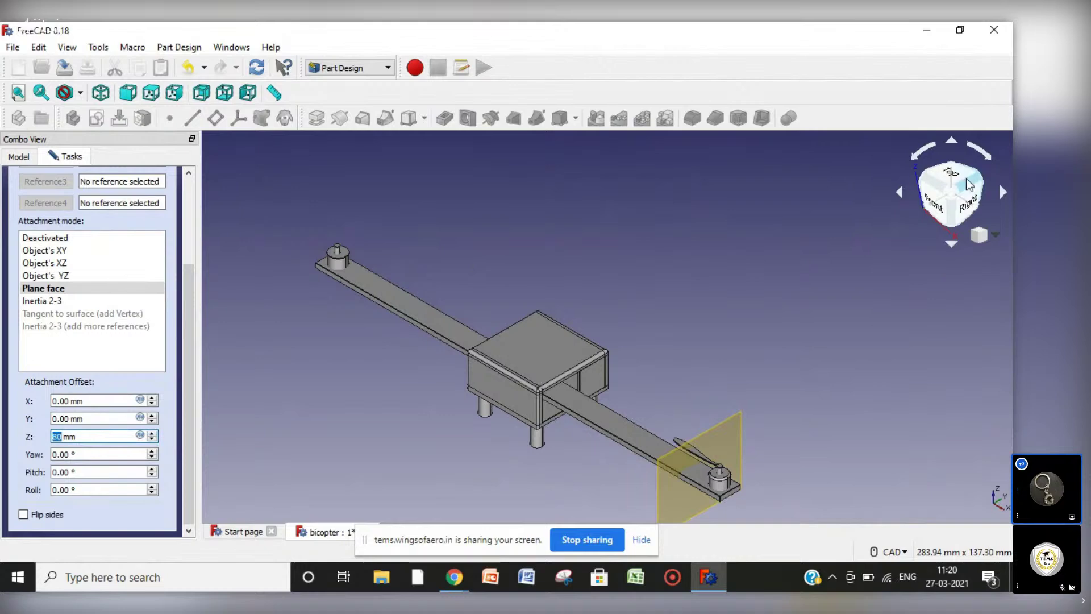
Refine the datum plane's Z offset to 95 mm through the centre of the shaft pin and create the plane.
left_click(936, 202)
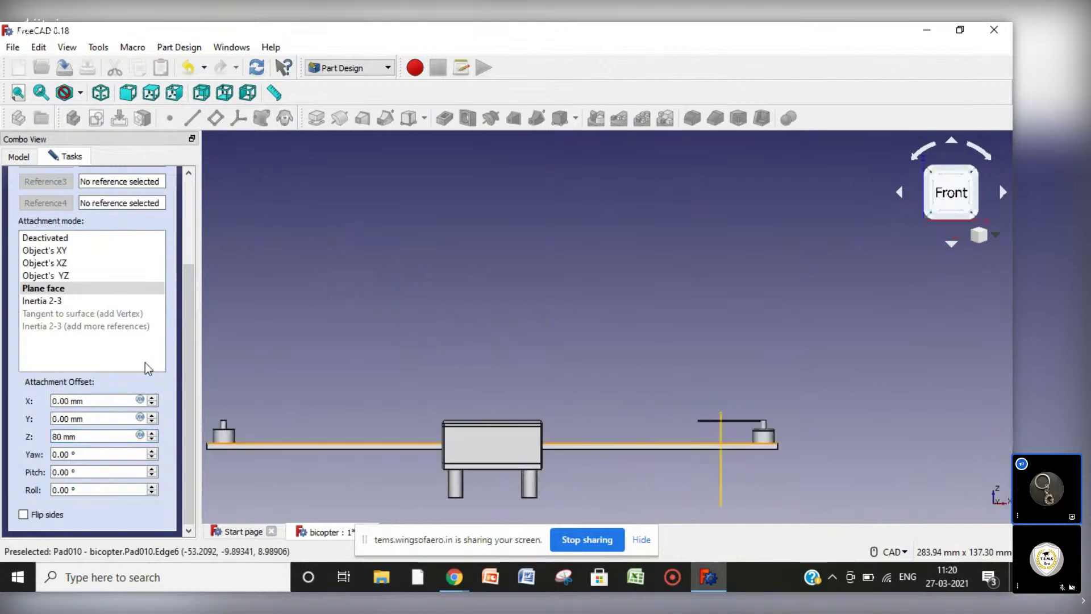
left_click(151, 433)
left_click(152, 435)
left_click(152, 435)
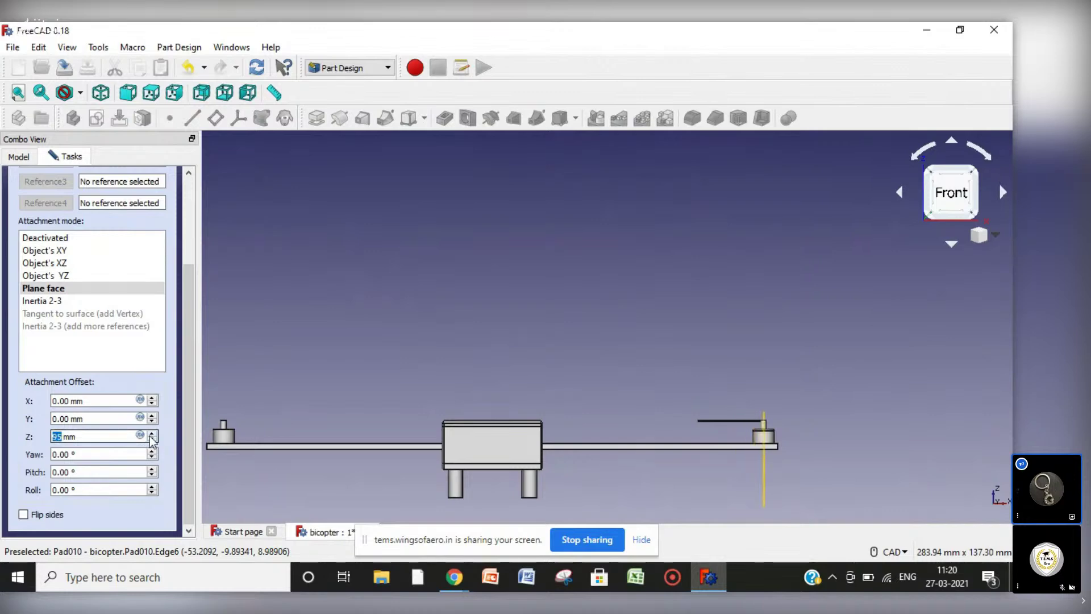
left_click(152, 435)
left_click(152, 440)
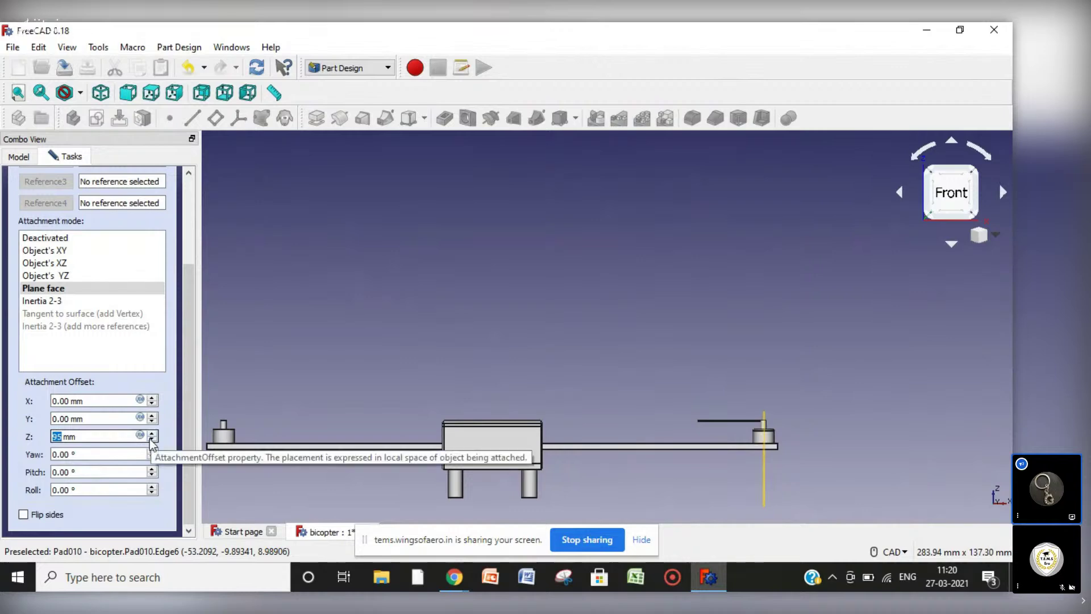
left_click(151, 441)
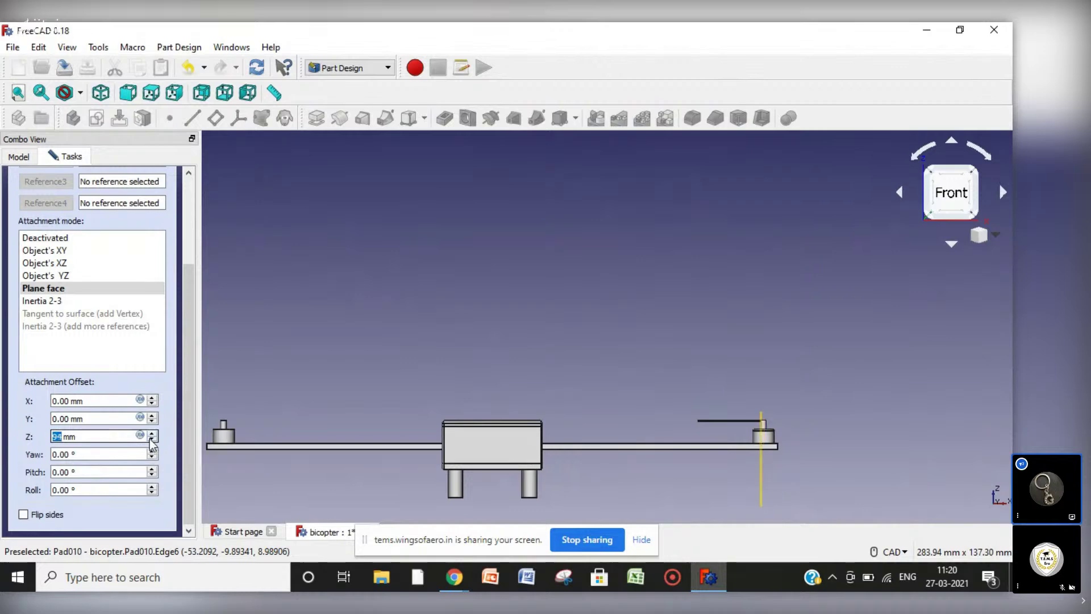
scroll(784, 435, "up", 4)
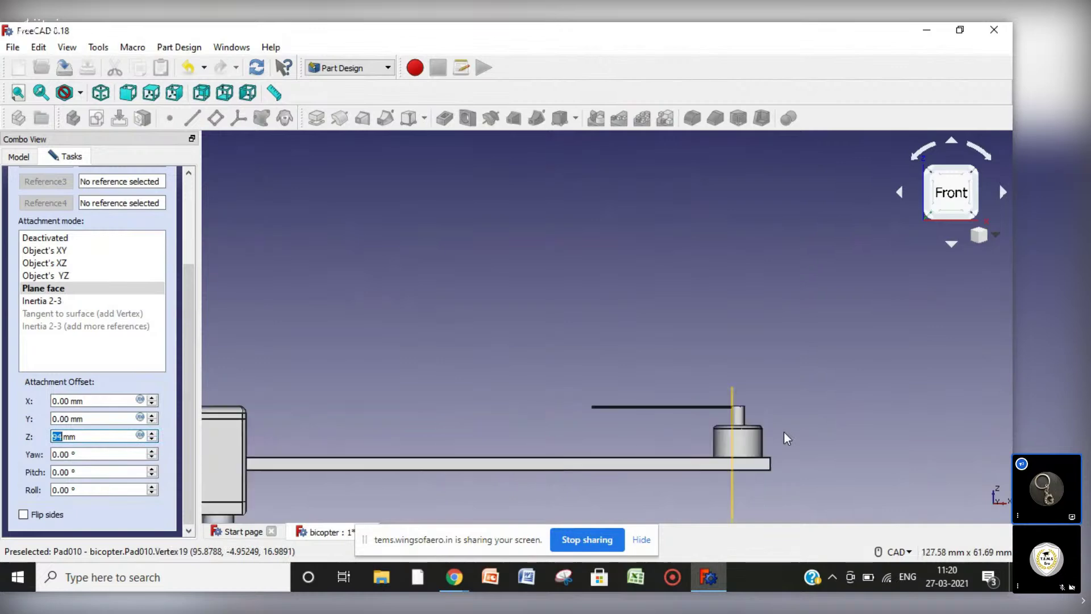
scroll(784, 431, "up", 8)
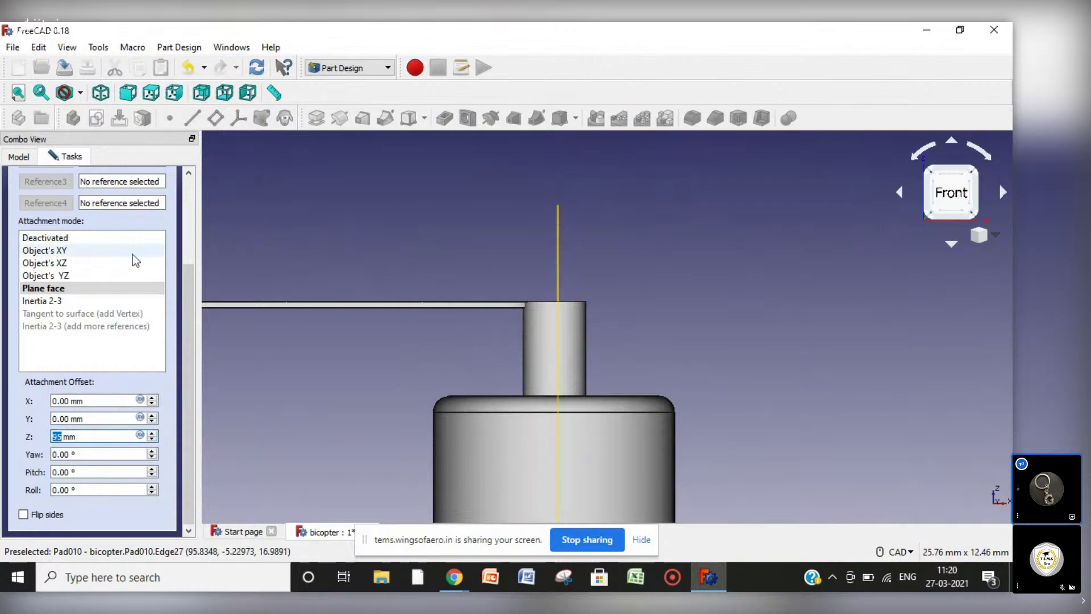
left_click(188, 303)
left_click_drag(186, 300, 187, 215)
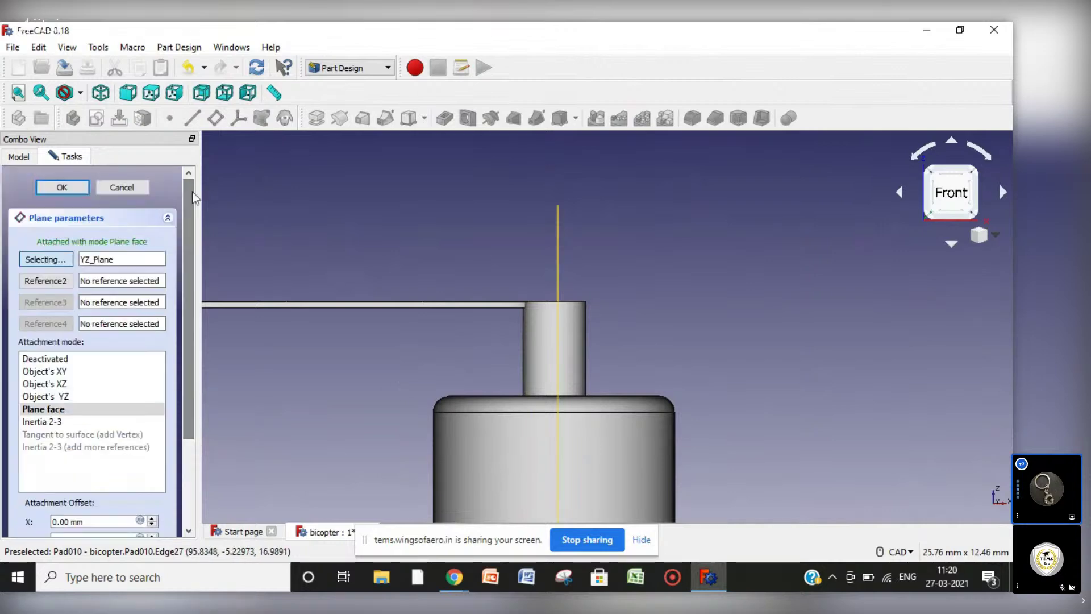
key("Return")
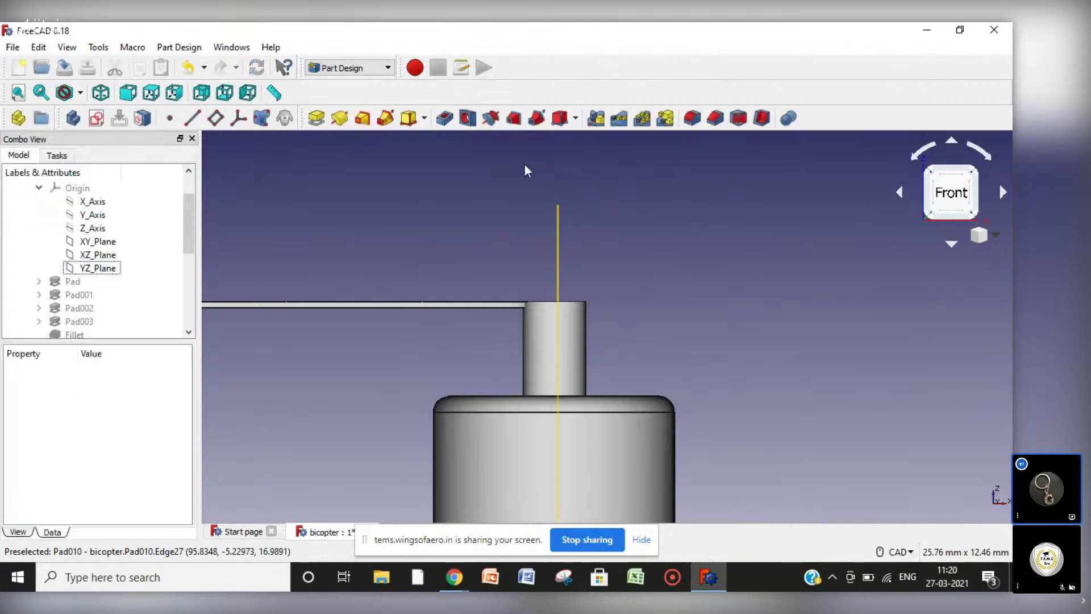
Sketch a vertical line about 5 mm long upward from the shaft pin's top centre on the datum plane, and hide the plane.
left_click(558, 248)
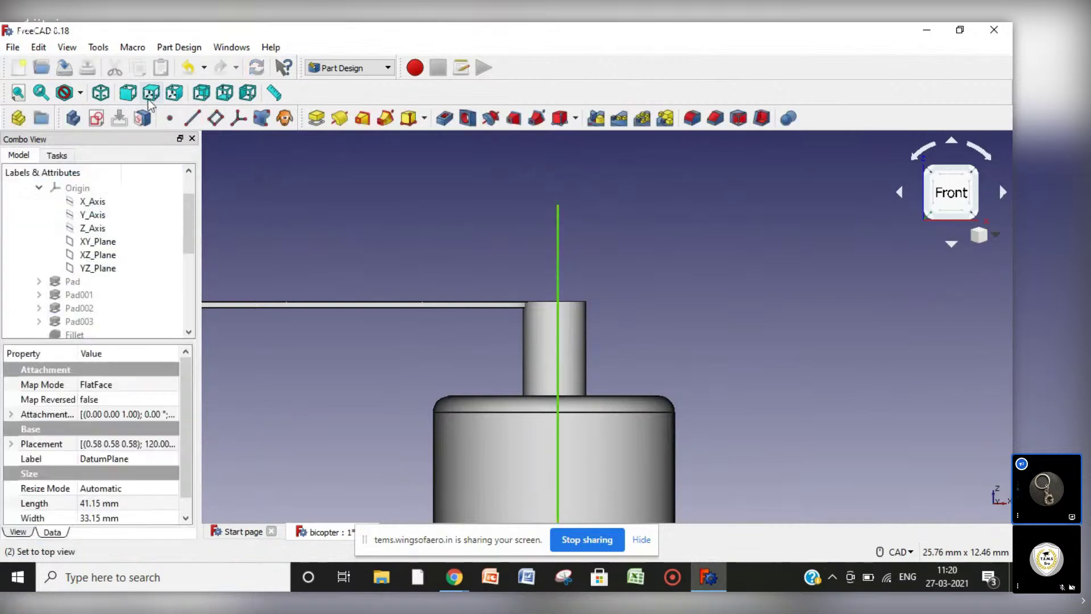
left_click(103, 121)
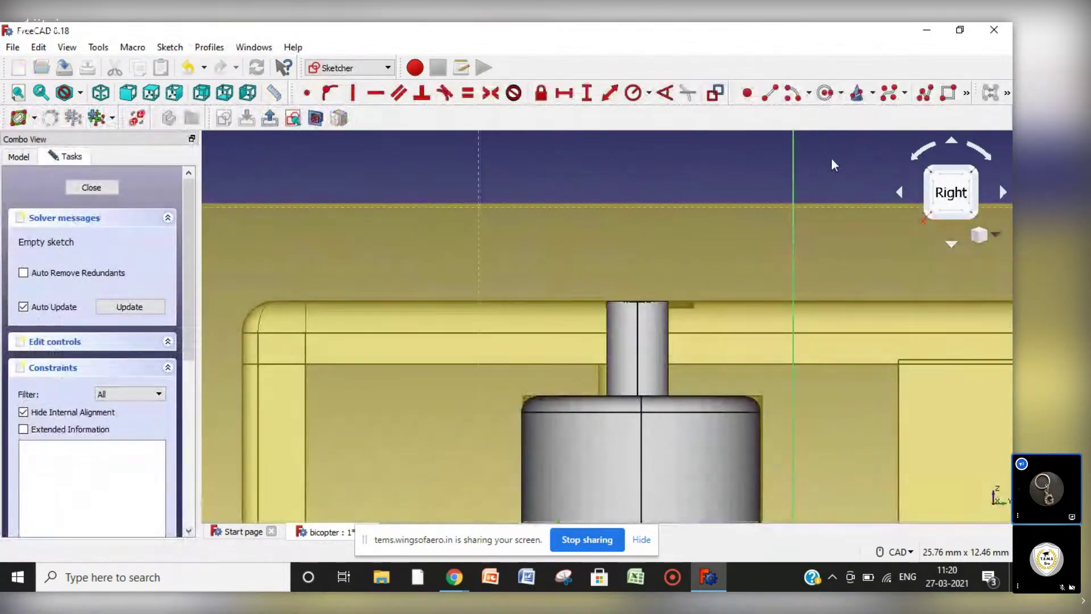
left_click(780, 94)
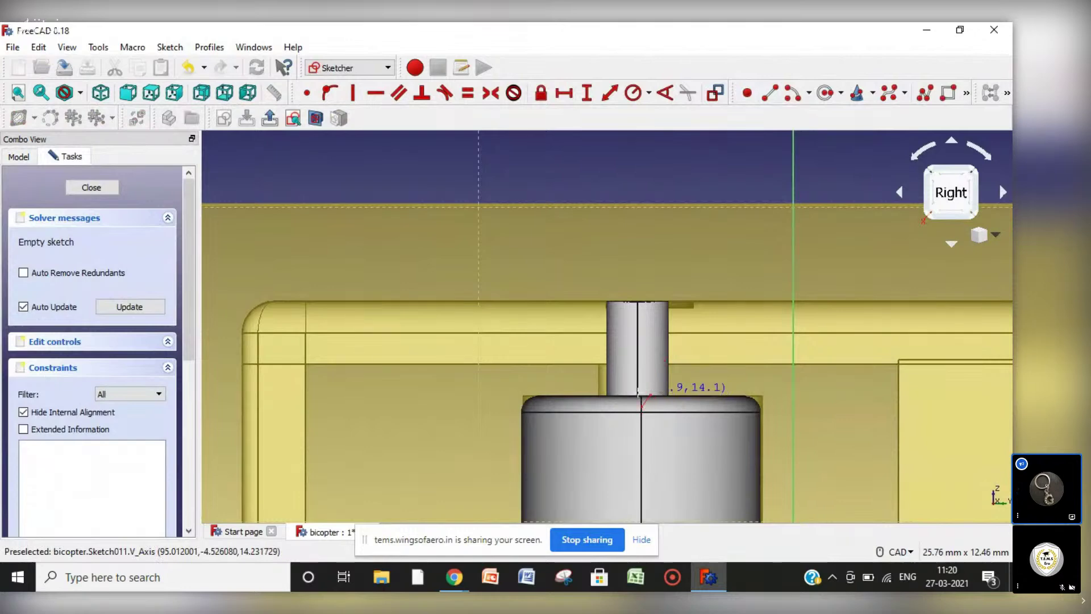
left_click(638, 302)
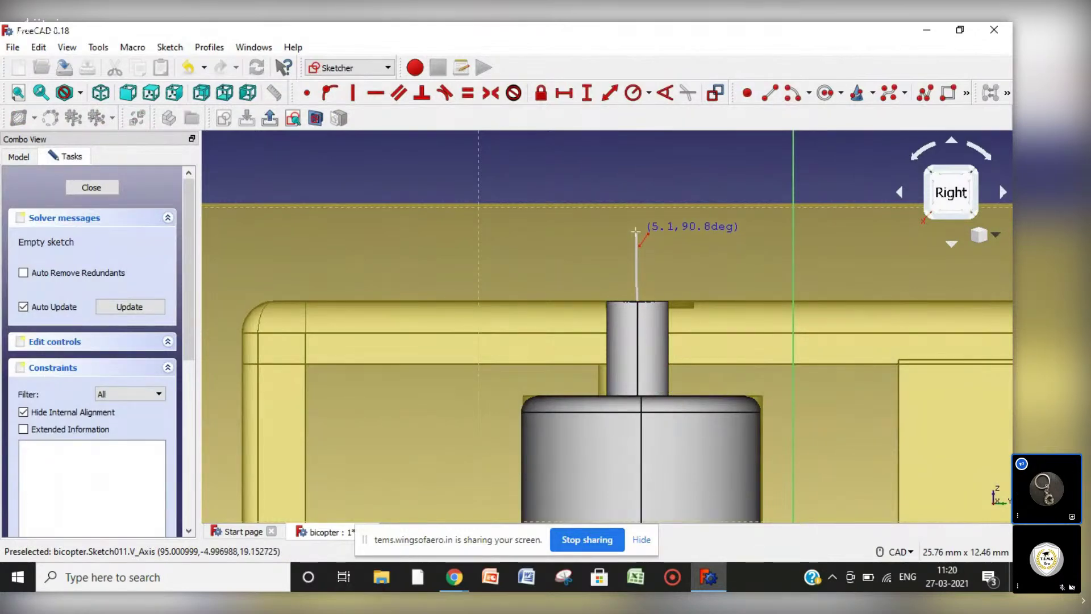
left_click(638, 228)
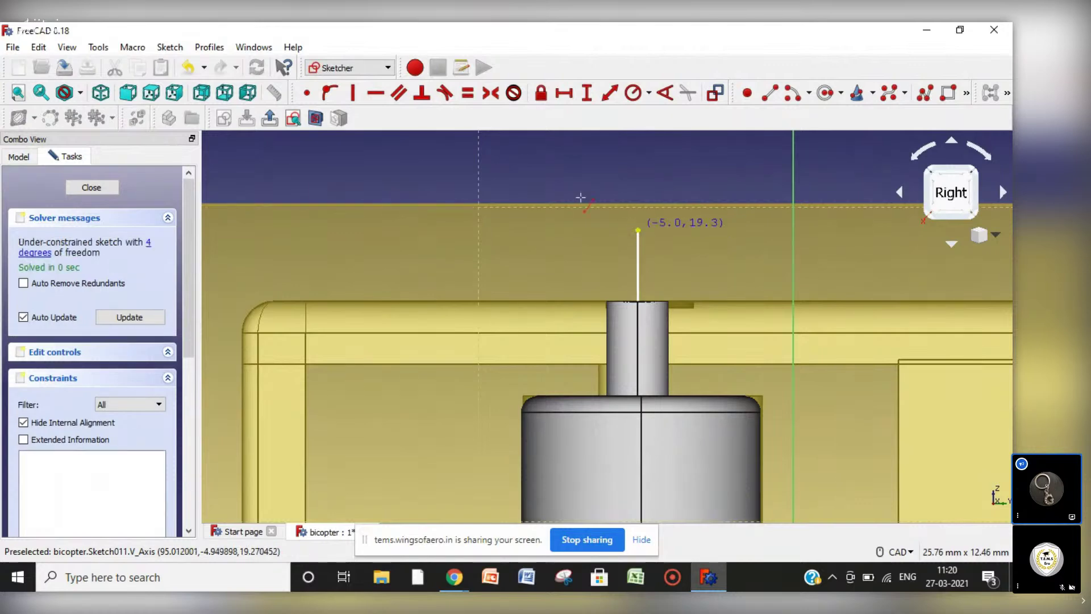
left_click(91, 187)
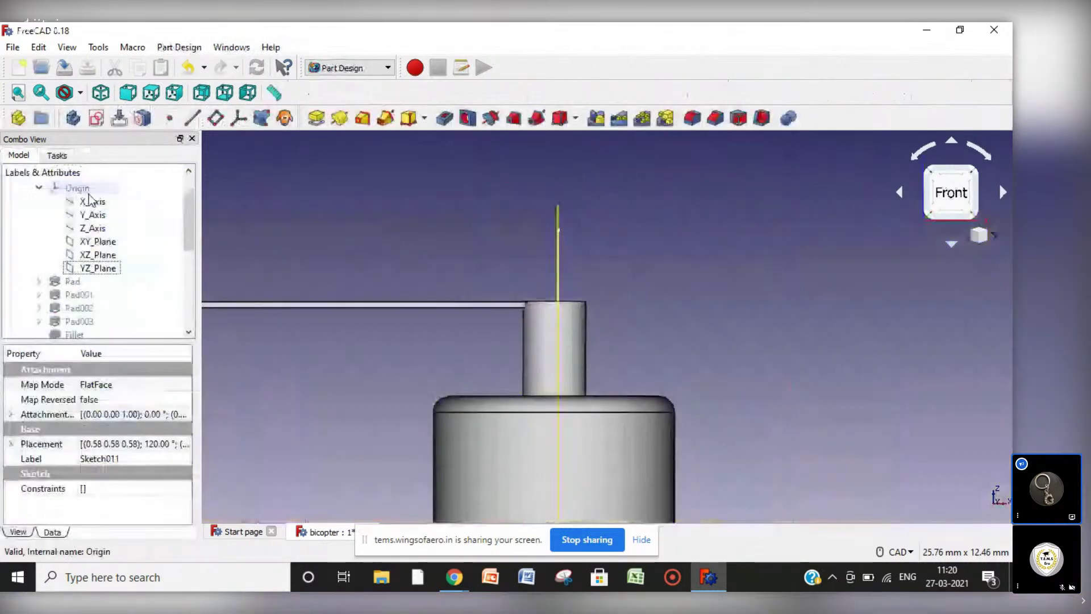
left_click(952, 244)
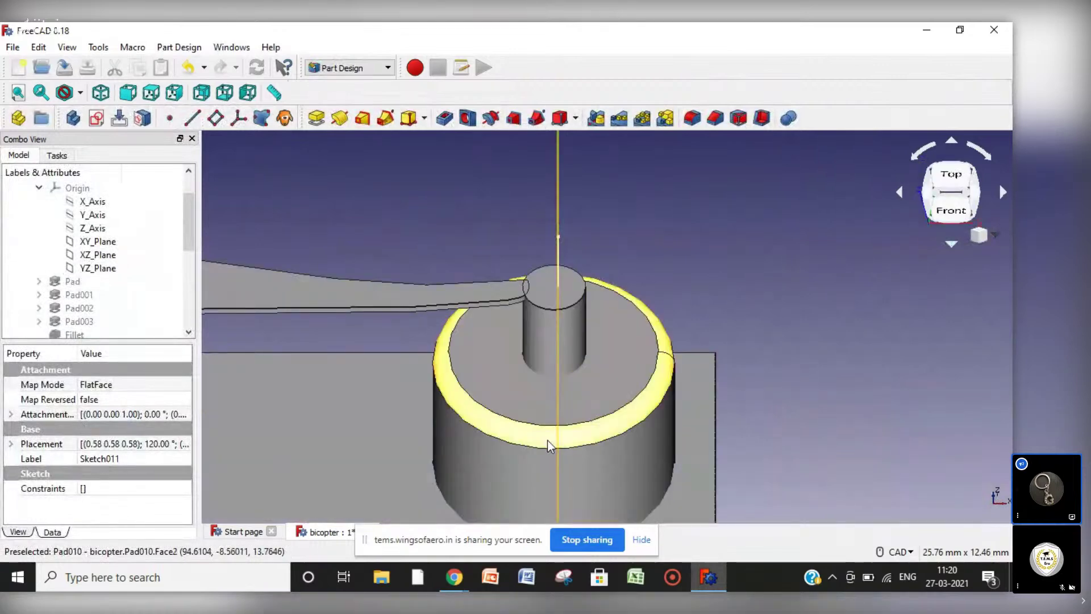
left_click(559, 456)
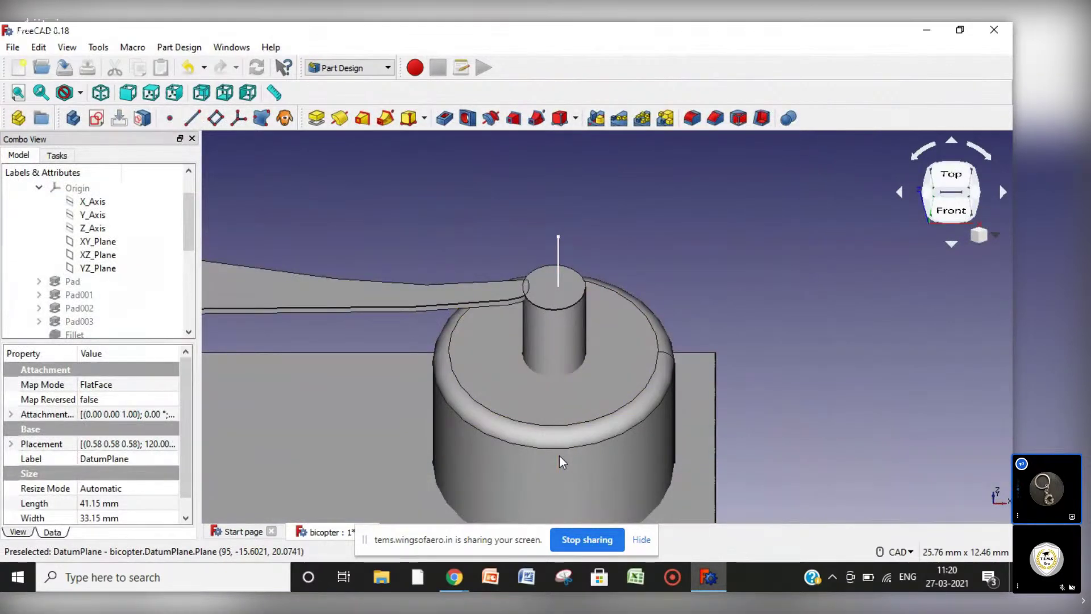
Try to polar-pattern the propeller blade pad over 360° about the normal sketch axis.
left_click(424, 298)
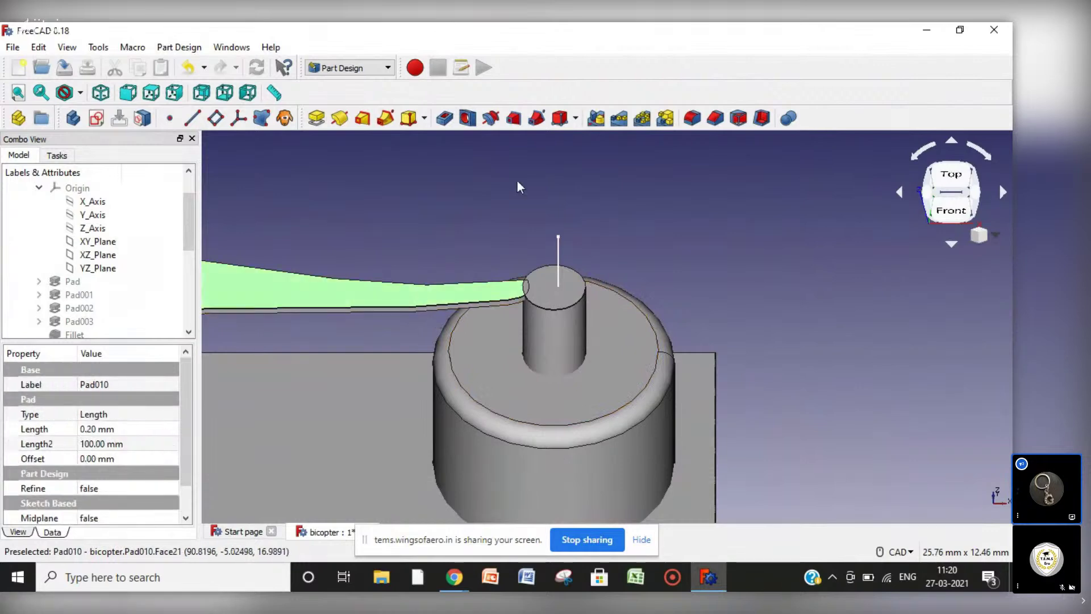
left_click(645, 120)
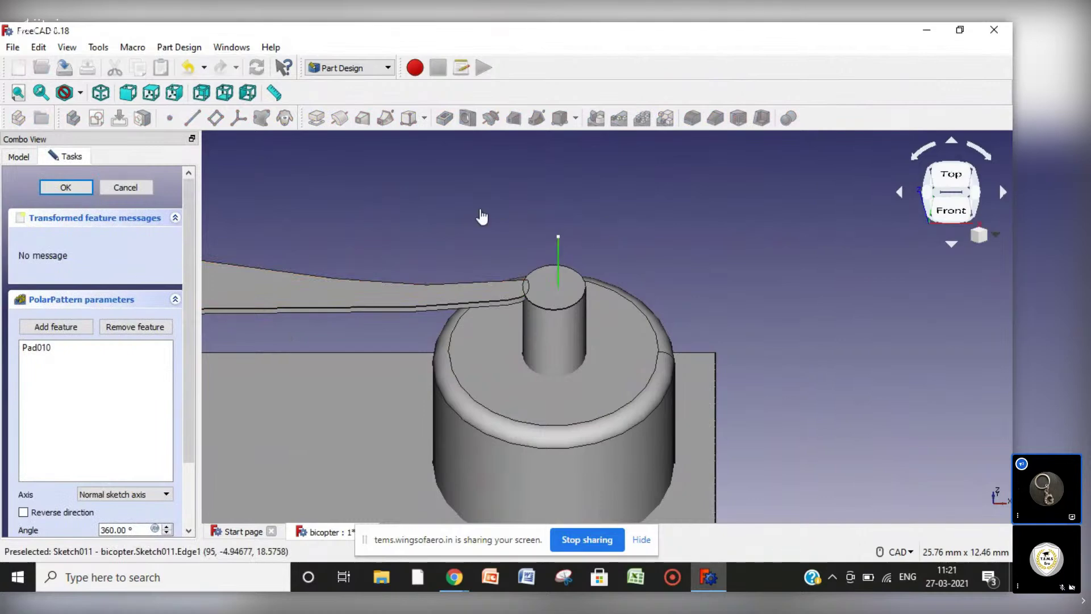
left_click(378, 297)
left_click(46, 347)
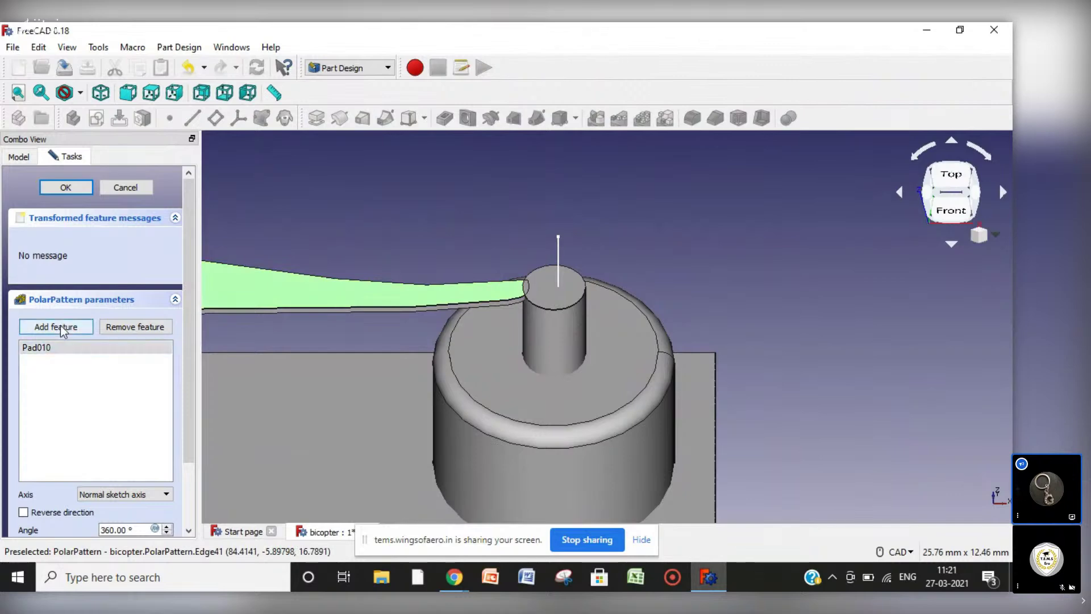
left_click(61, 328)
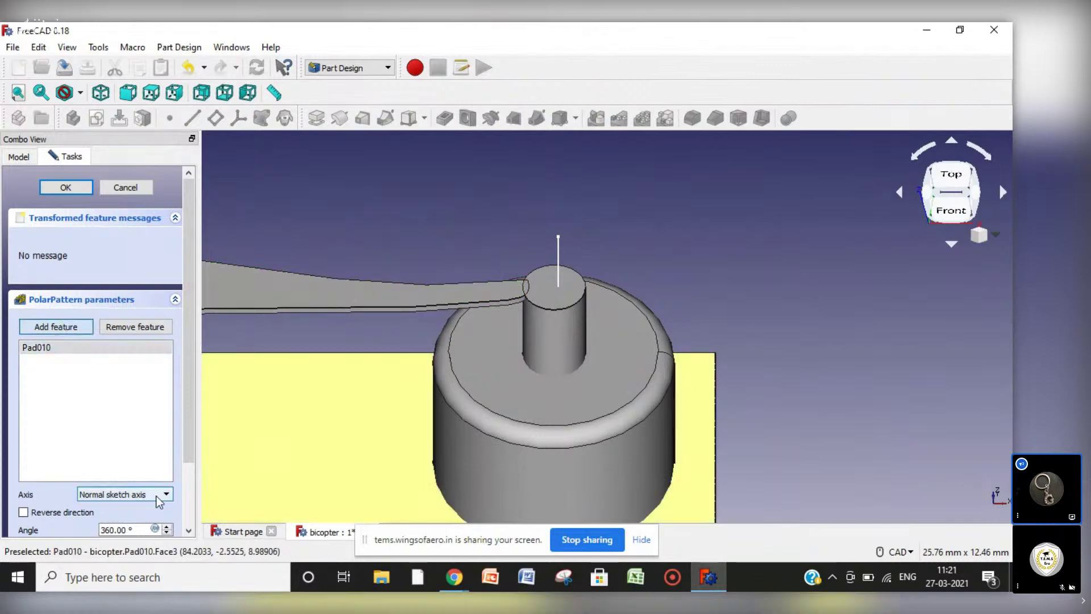
left_click(557, 259)
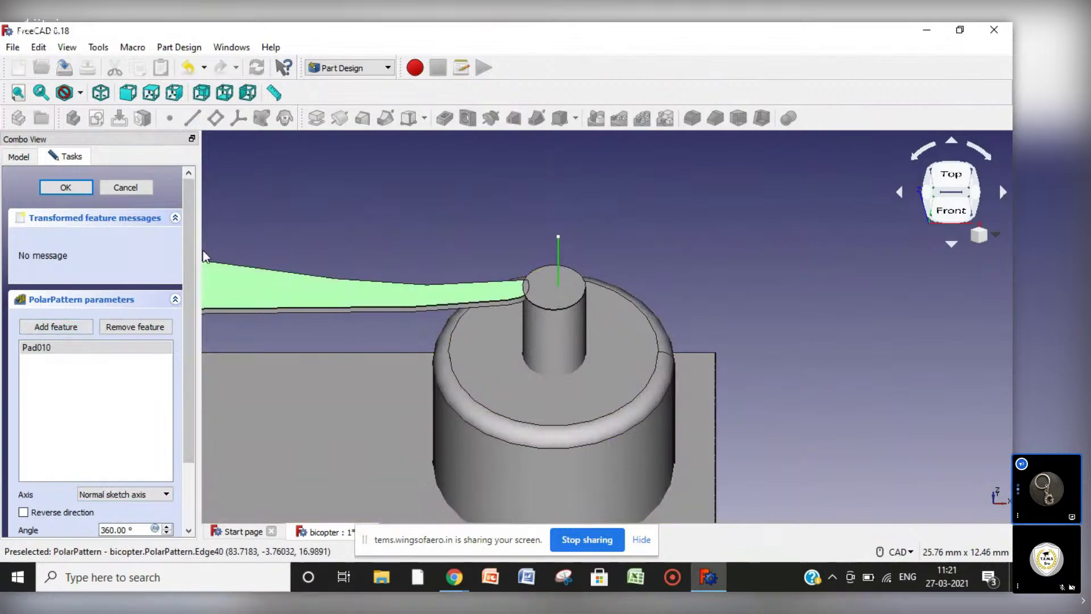
left_click(66, 188)
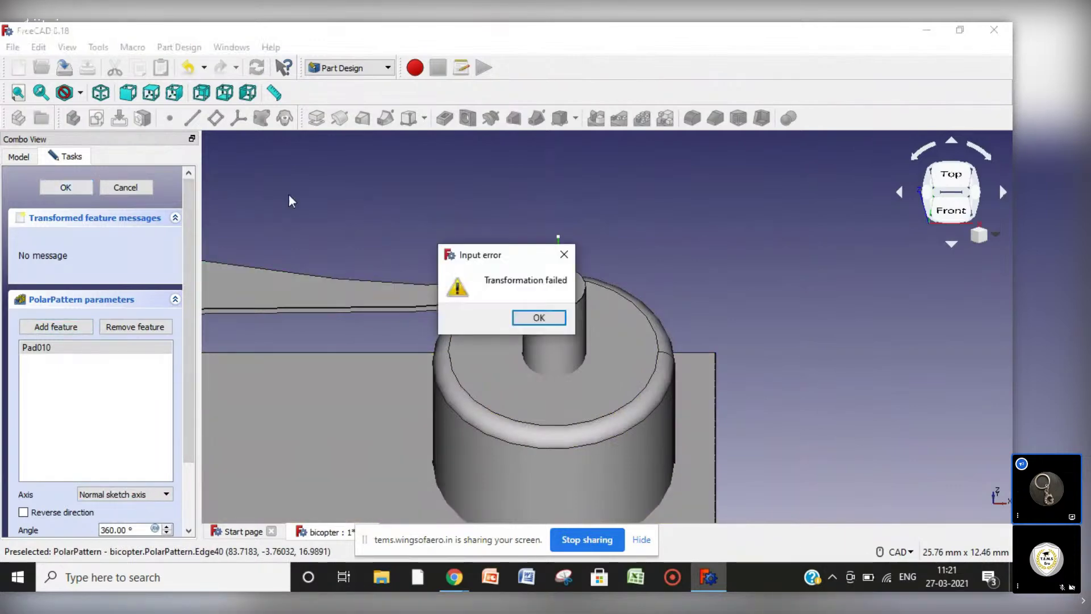
left_click(539, 319)
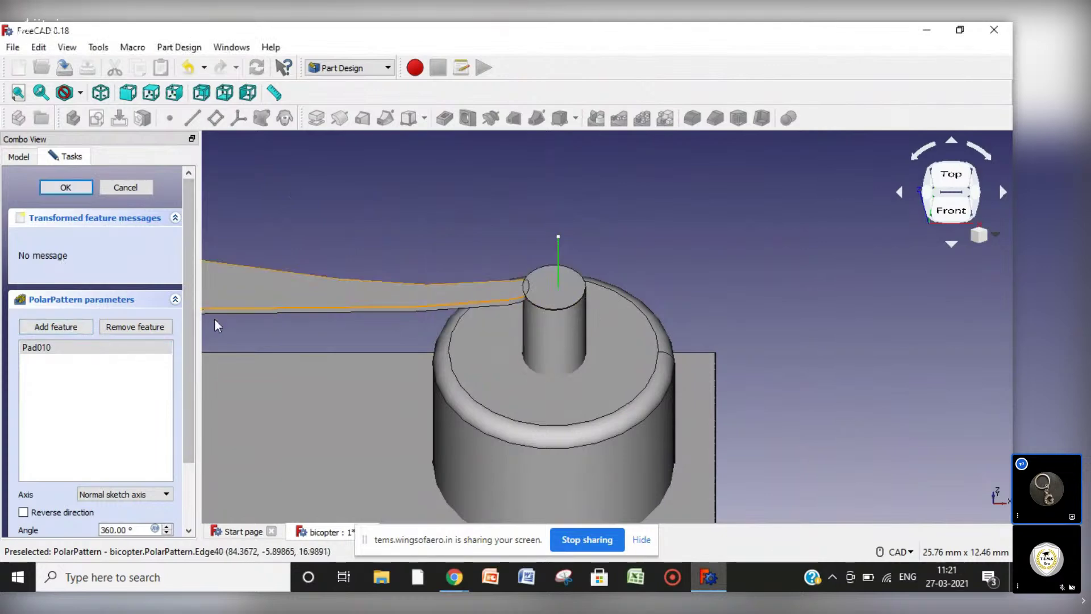
Check the polar pattern's angle and occurrences, and try to remove and re-add the blade pad as its feature.
left_click_drag(188, 348, 194, 467)
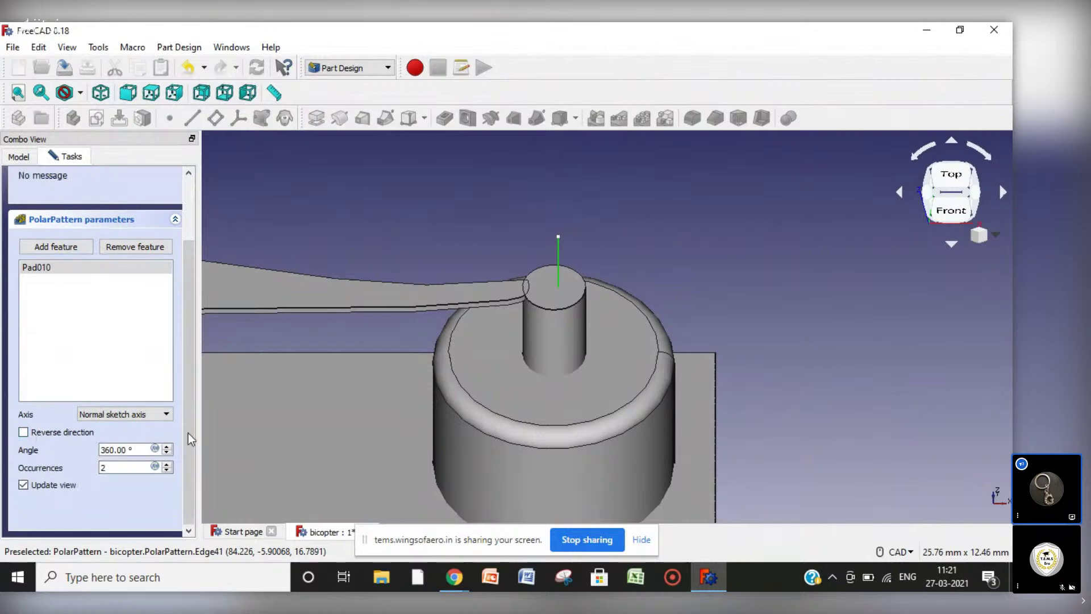
left_click_drag(186, 427, 186, 361)
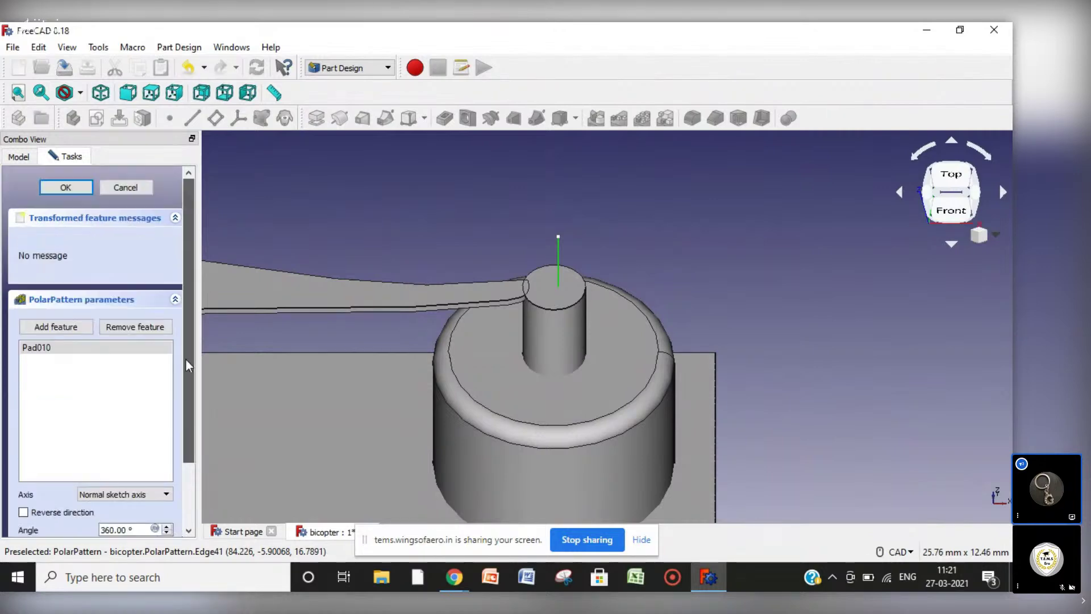
left_click(60, 328)
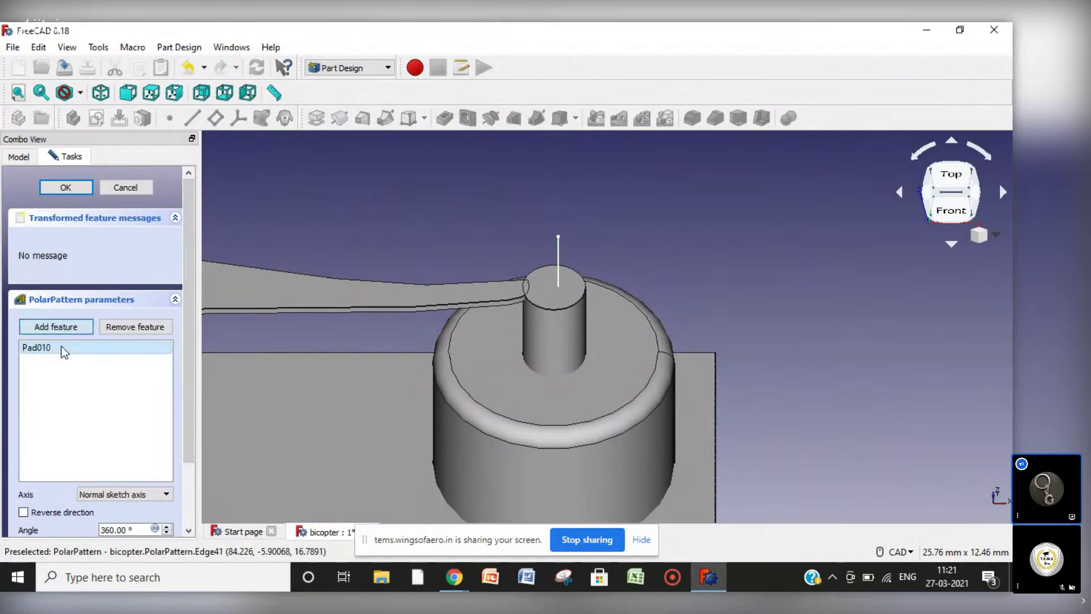
left_click(66, 331)
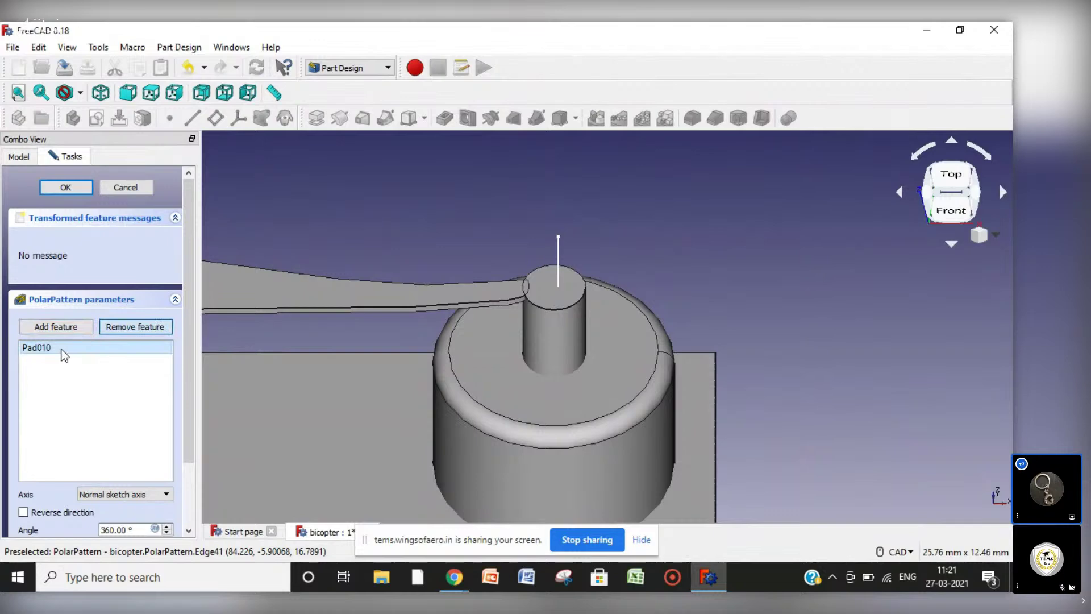
left_click(134, 328)
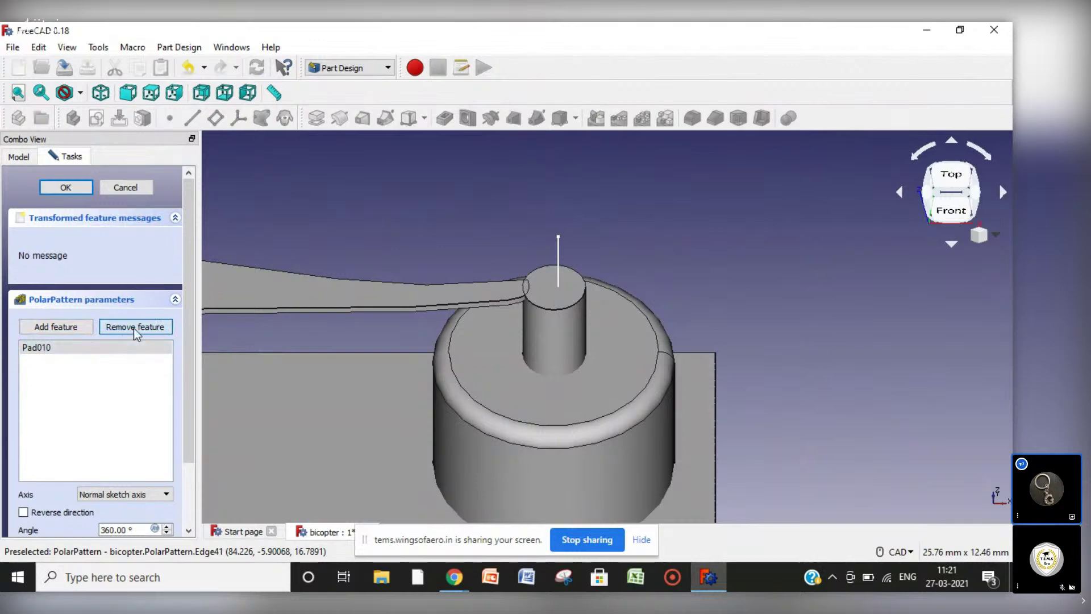
left_click(391, 297)
left_click(69, 333)
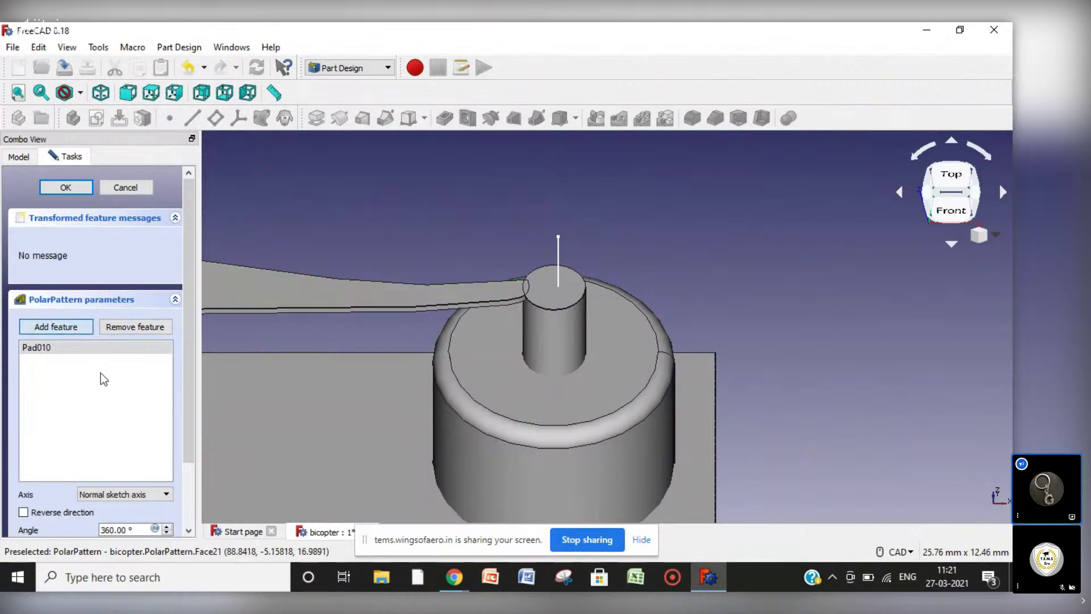
Try the blade's polar pattern with the Base Z axis, and cancel the pattern.
left_click(154, 495)
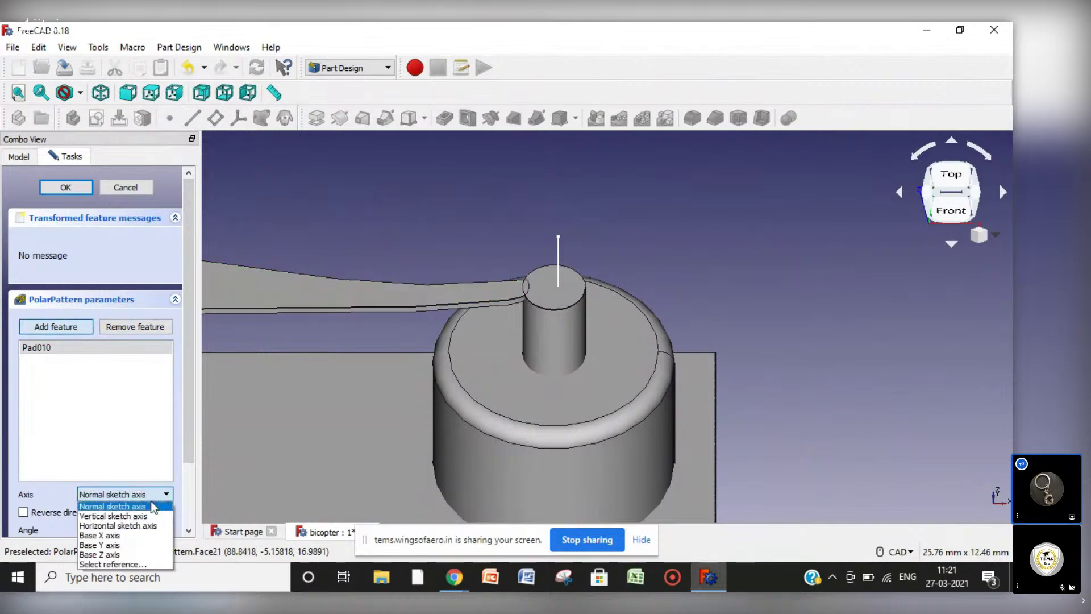
left_click(119, 554)
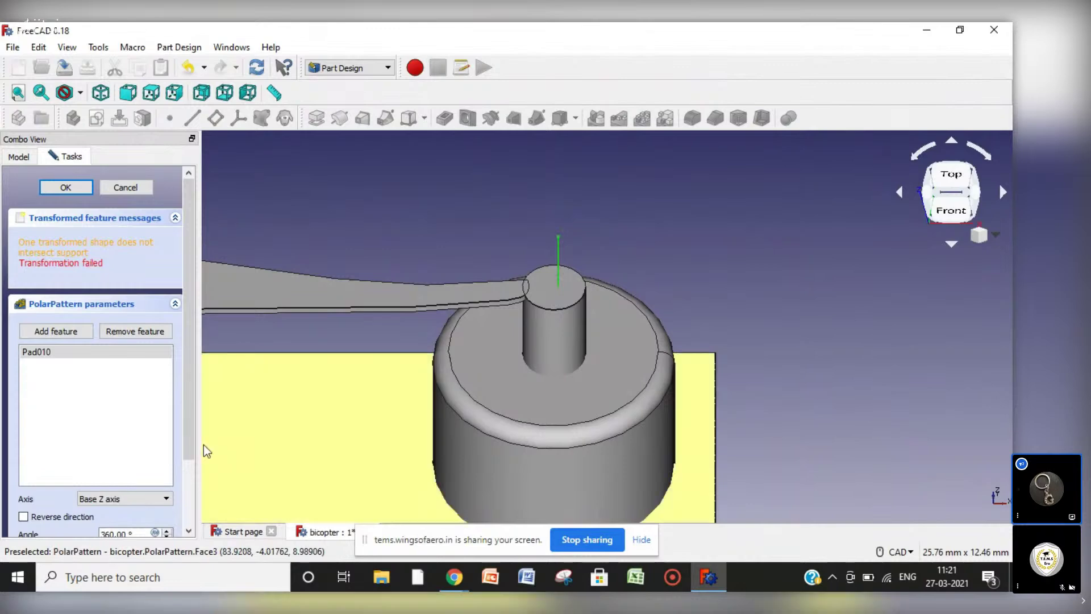
left_click_drag(192, 442, 184, 510)
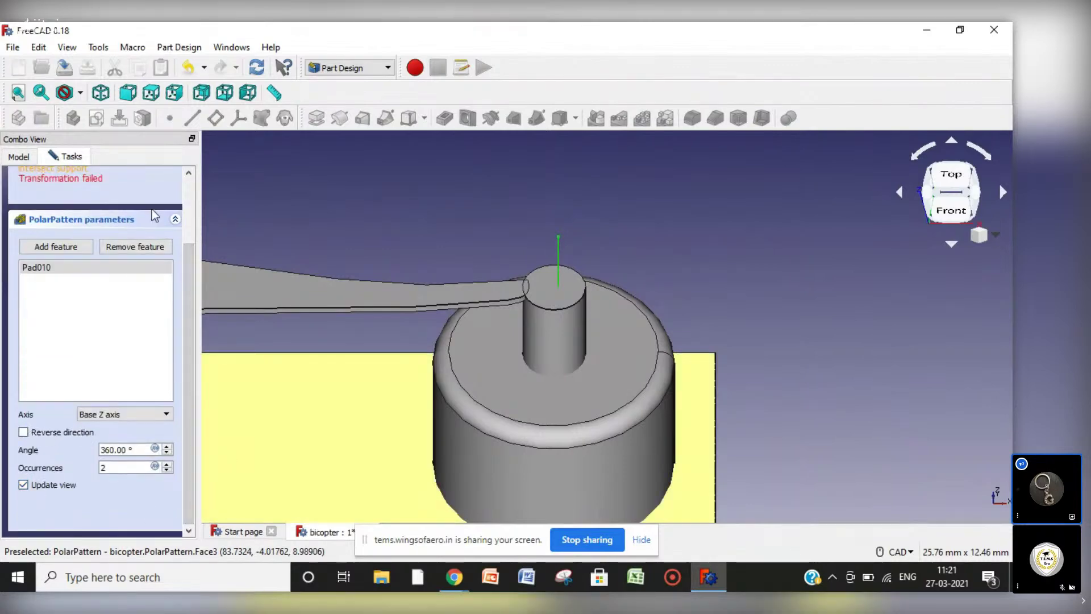
left_click_drag(189, 295, 199, 184)
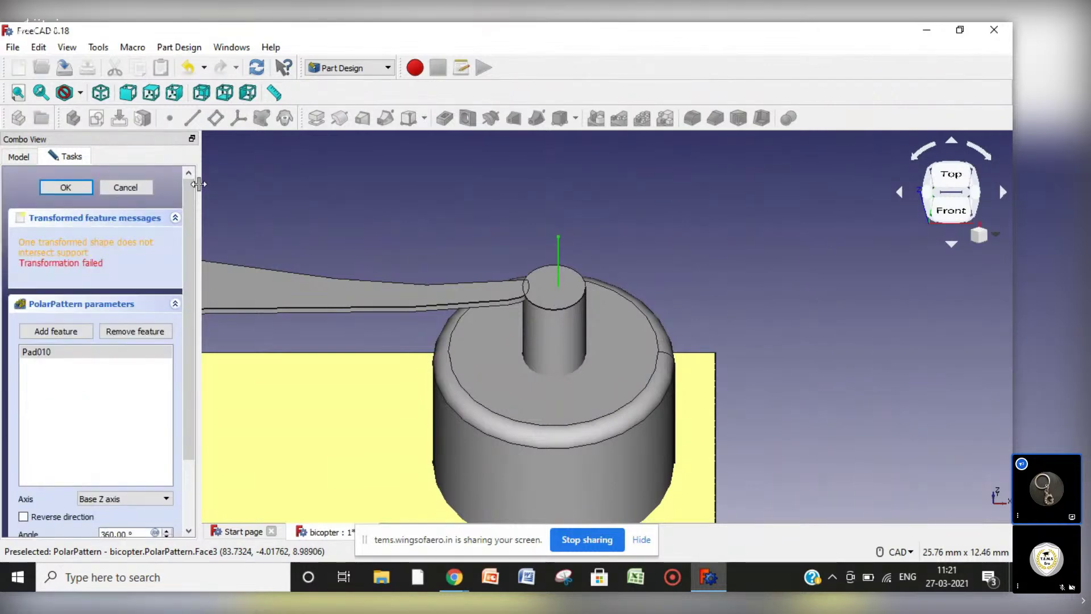
left_click(59, 190)
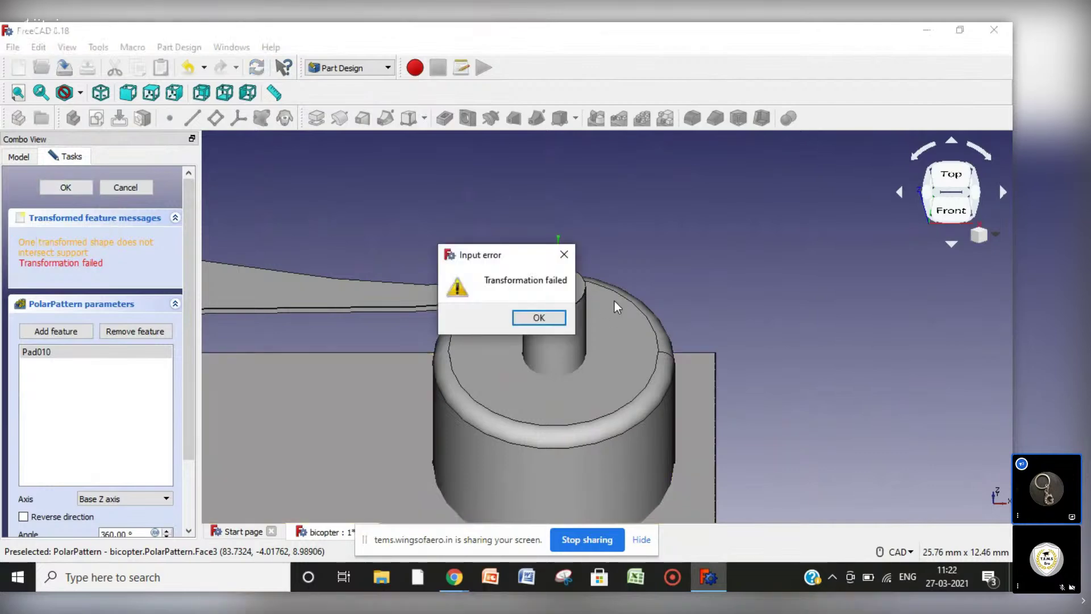
left_click(549, 324)
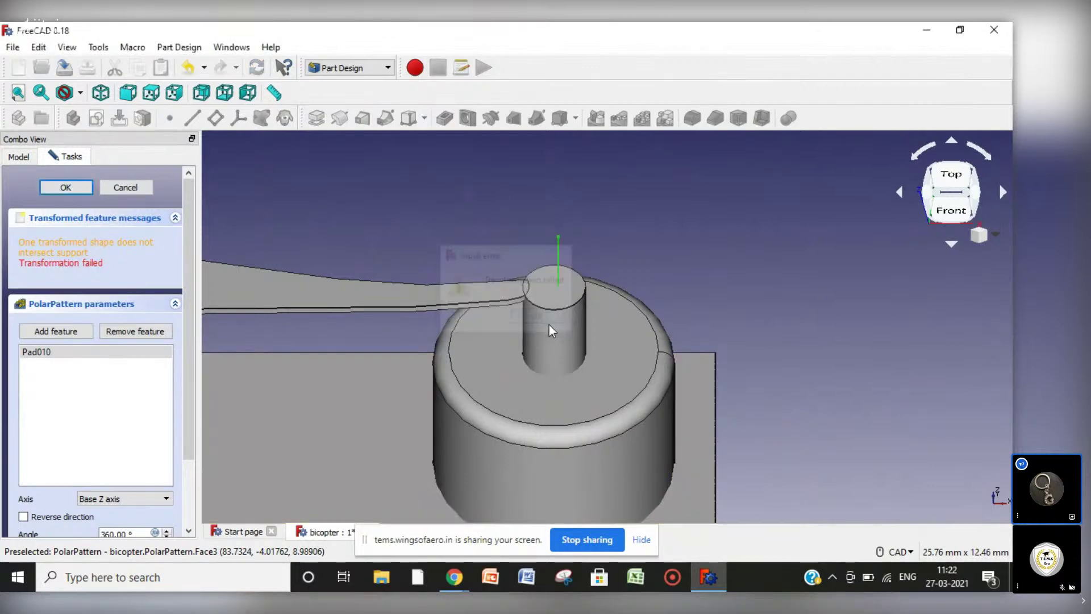
left_click(139, 194)
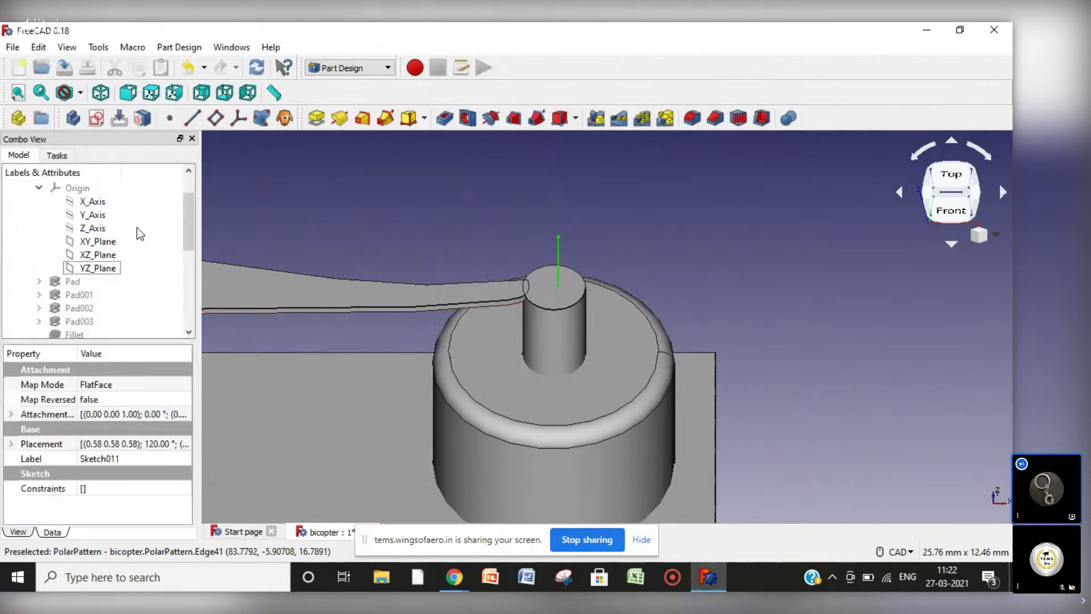
Try a new polar pattern of the whole Pad010 feature about the normal sketch axis, and cancel it.
left_click_drag(190, 232, 190, 330)
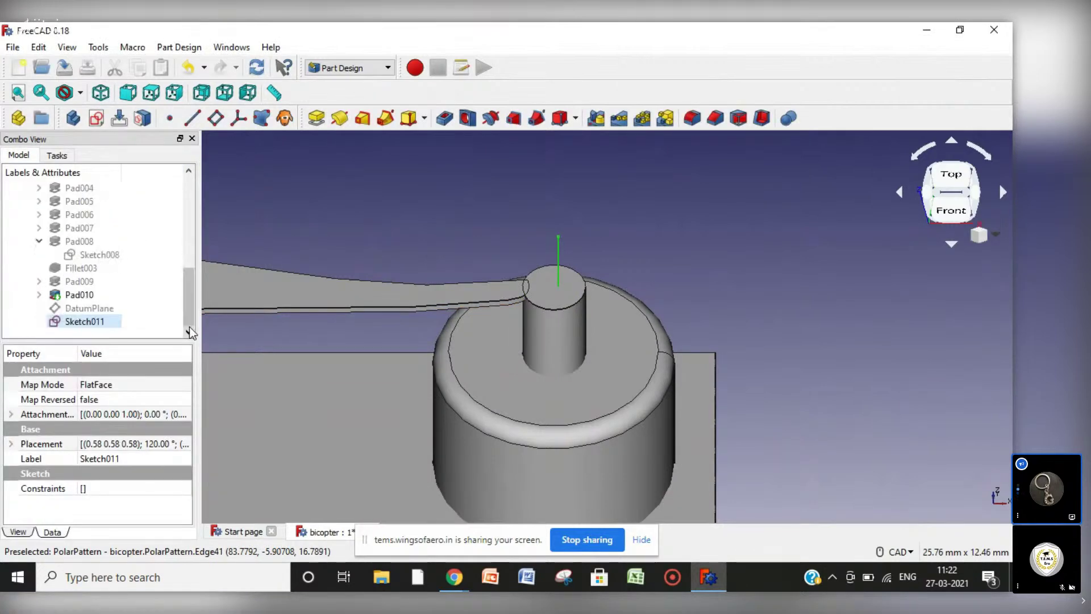
left_click(100, 309)
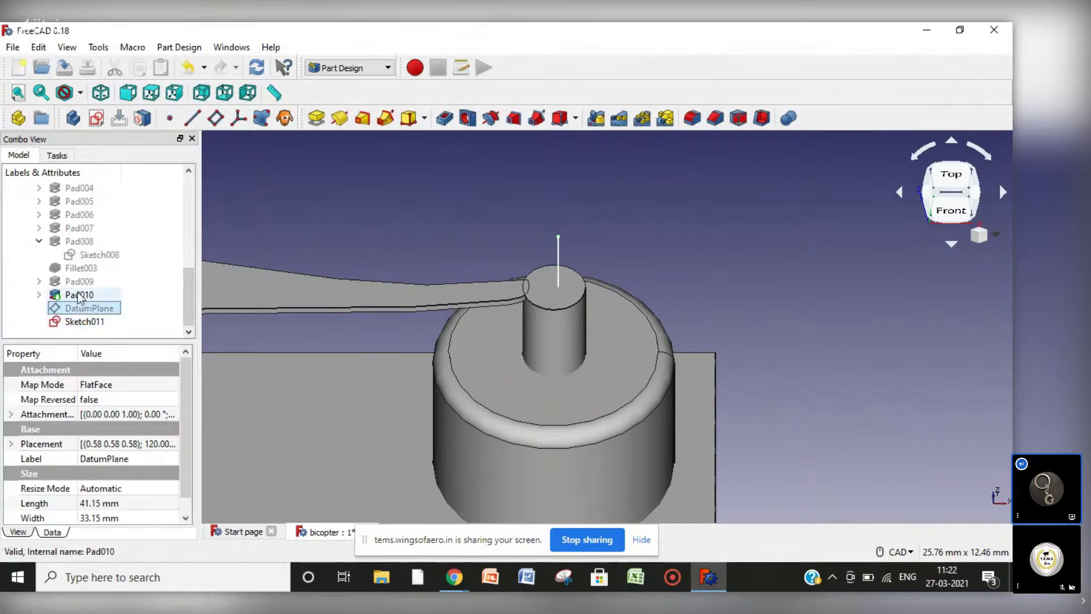
left_click(79, 296)
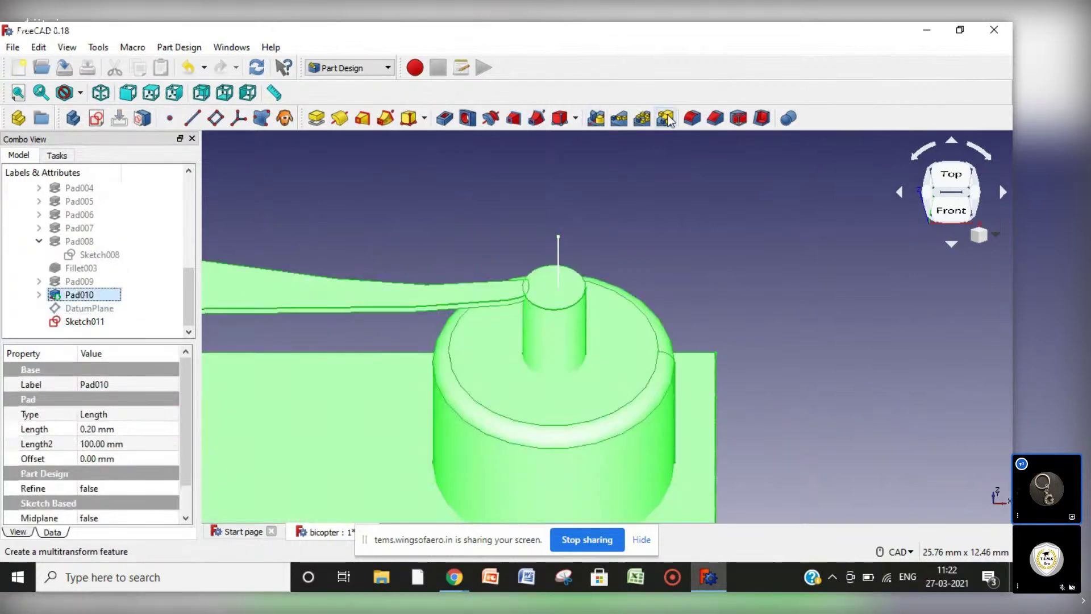
left_click(642, 119)
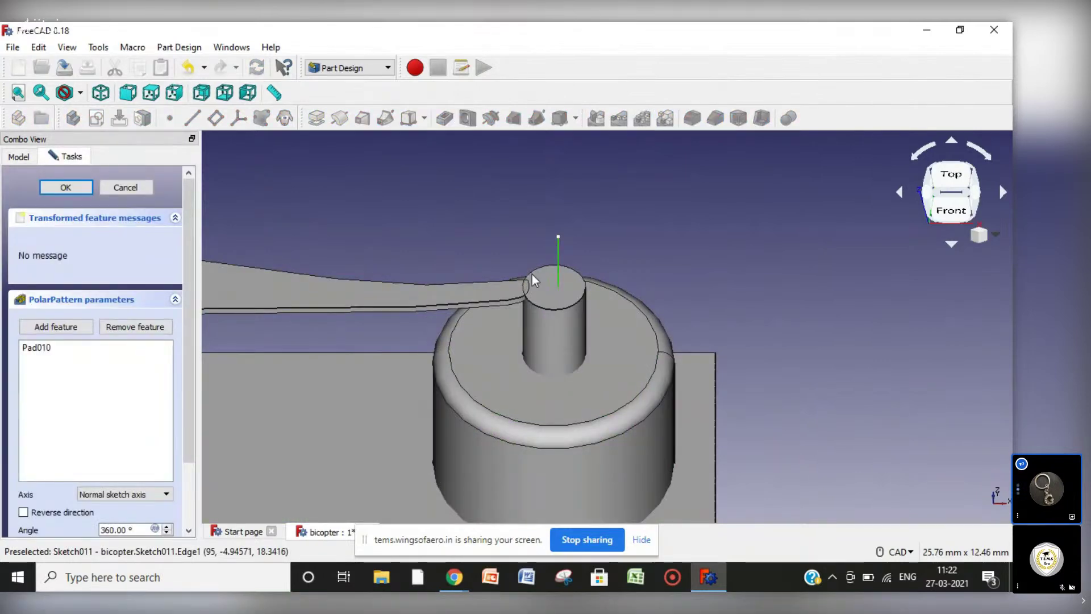
left_click(65, 188)
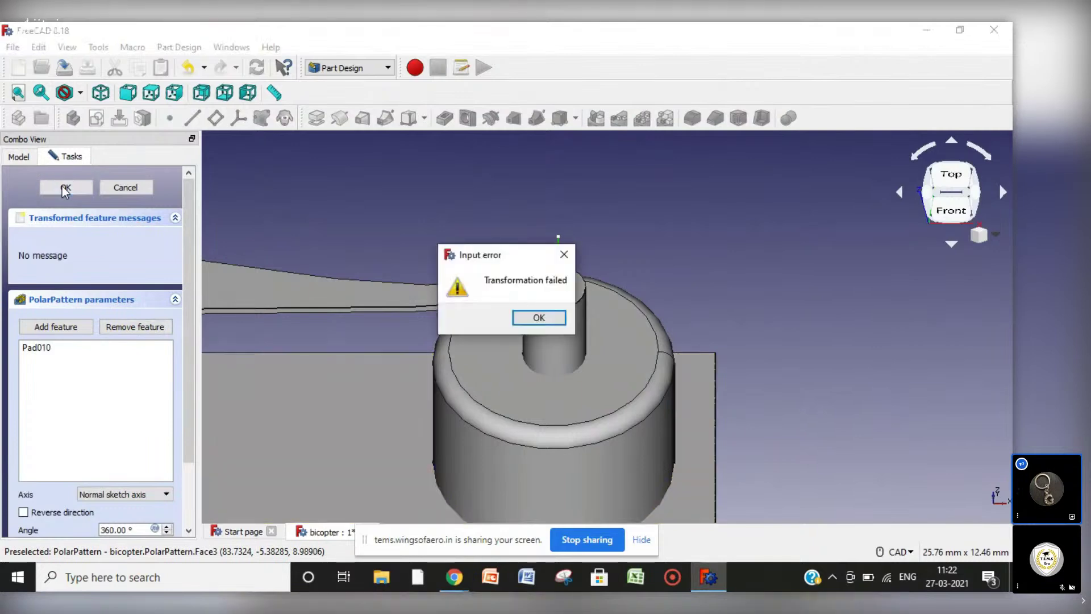
left_click(552, 321)
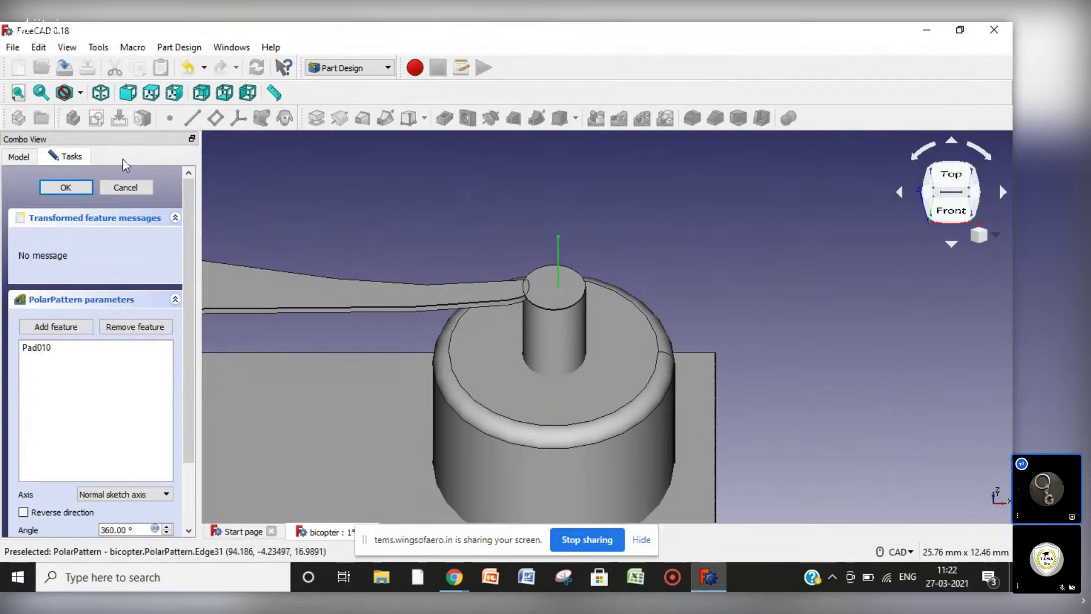
left_click(124, 190)
Delete the datum plane and the line sketch above the shaft pin.
left_click(89, 309)
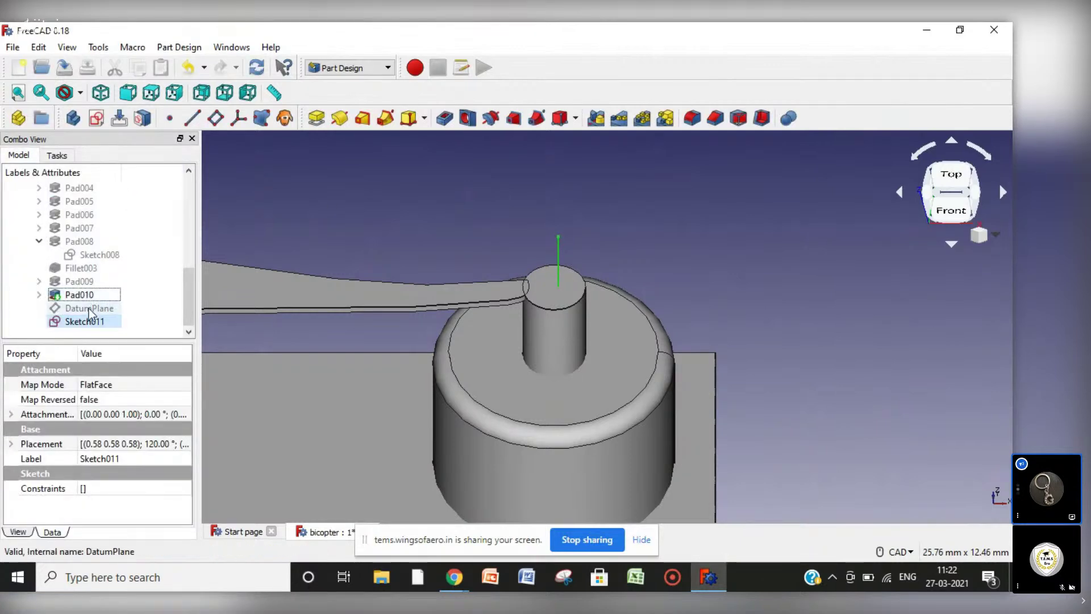
left_click(90, 322, "ctrl")
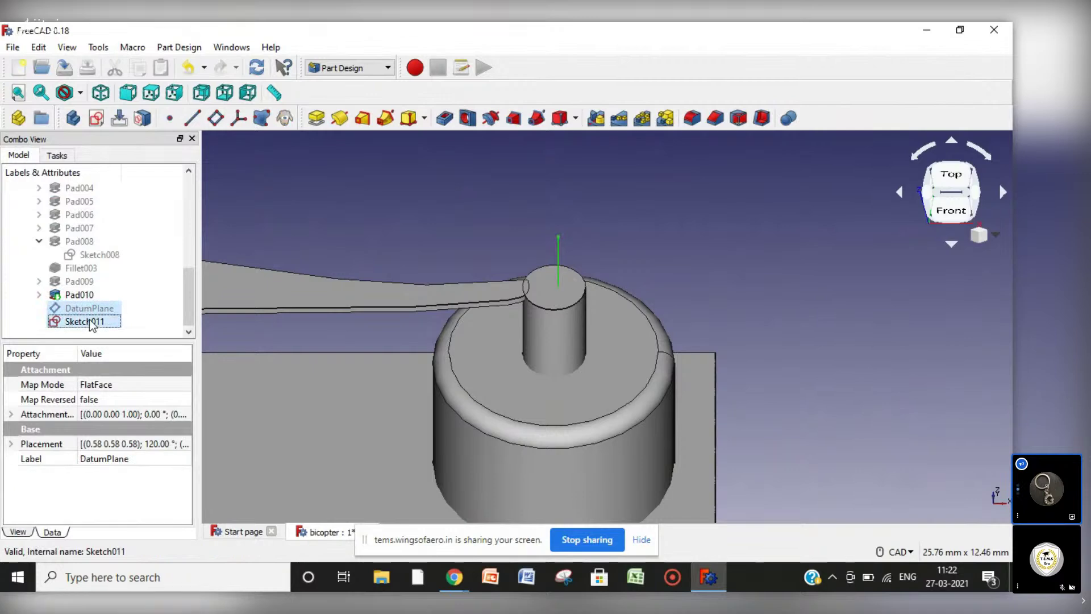
key("Delete")
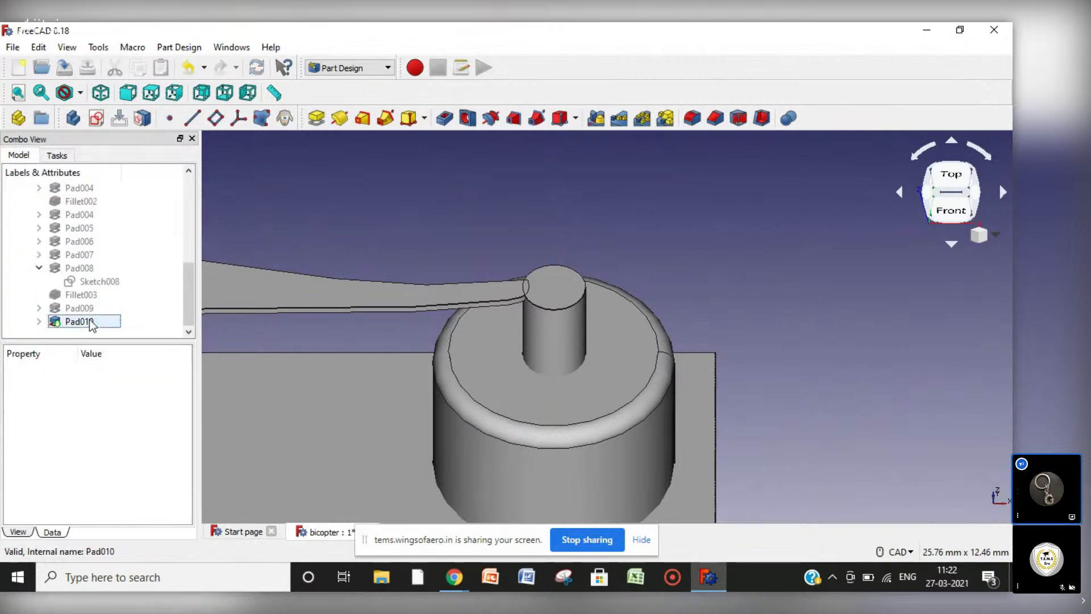
Open the existing blade's sketch under Pad010 for editing.
left_click(40, 321)
left_click(101, 334)
left_click(101, 333)
left_click(98, 320)
double_click(97, 320)
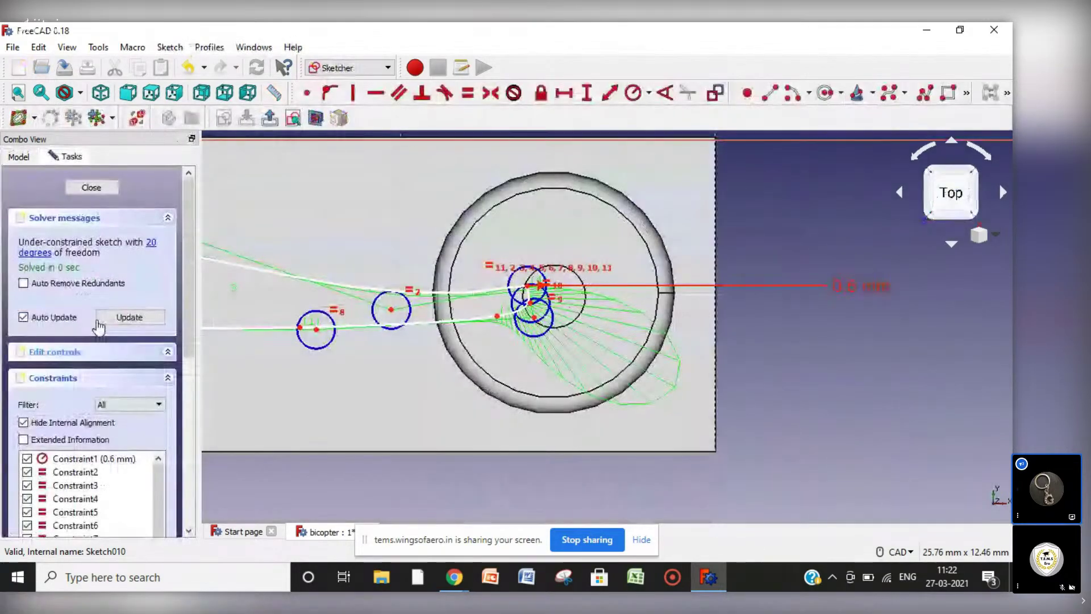
Start a B-spline at the shaft pin, opposite the existing blade, and place control points outward along the new blade's lower edge.
left_click(888, 93)
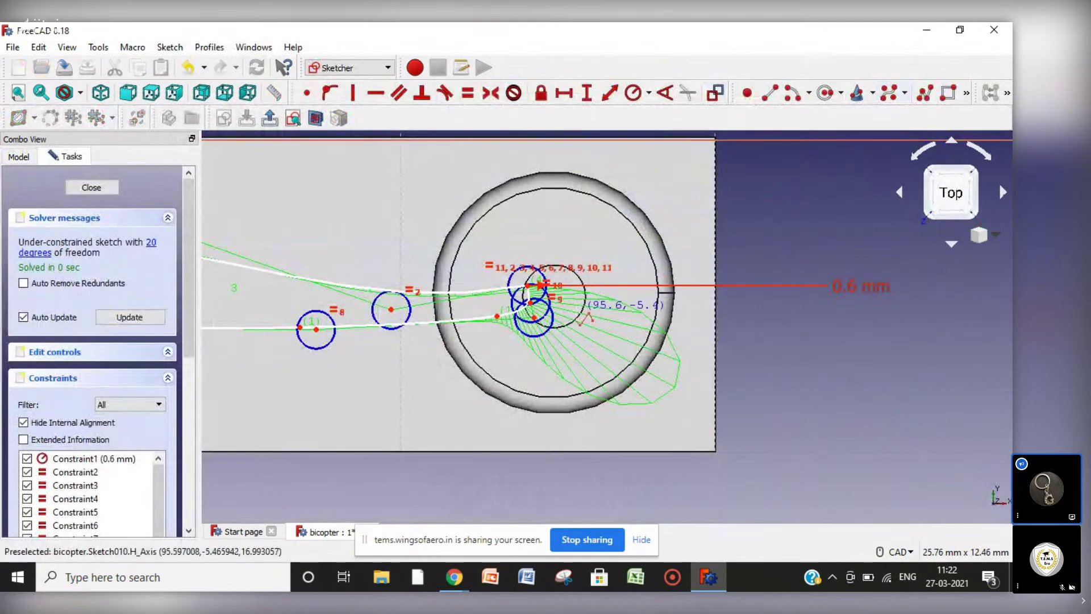
left_click(585, 314)
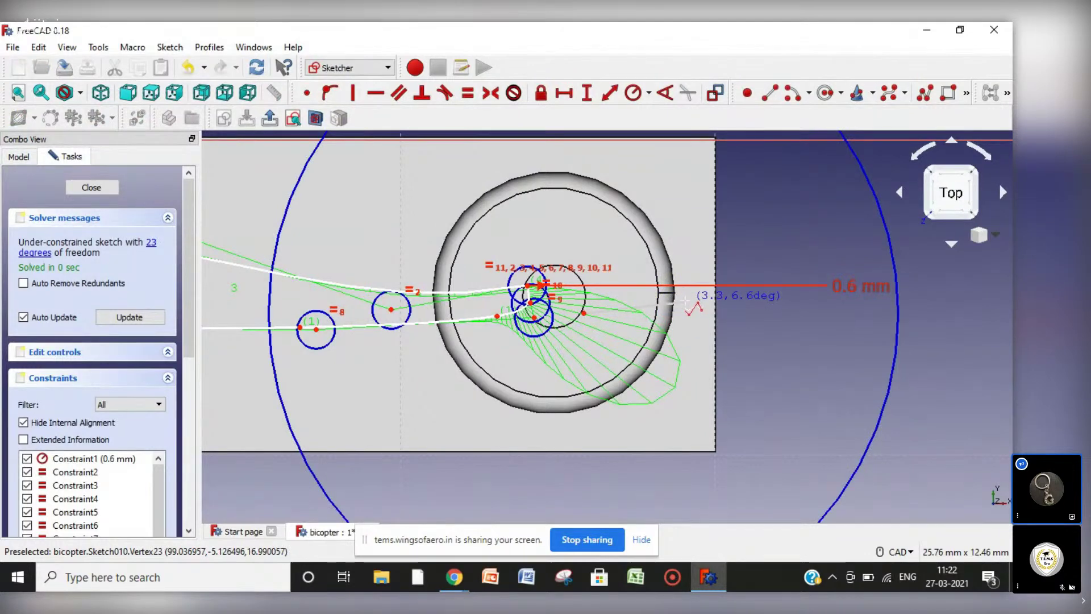
left_click(685, 325)
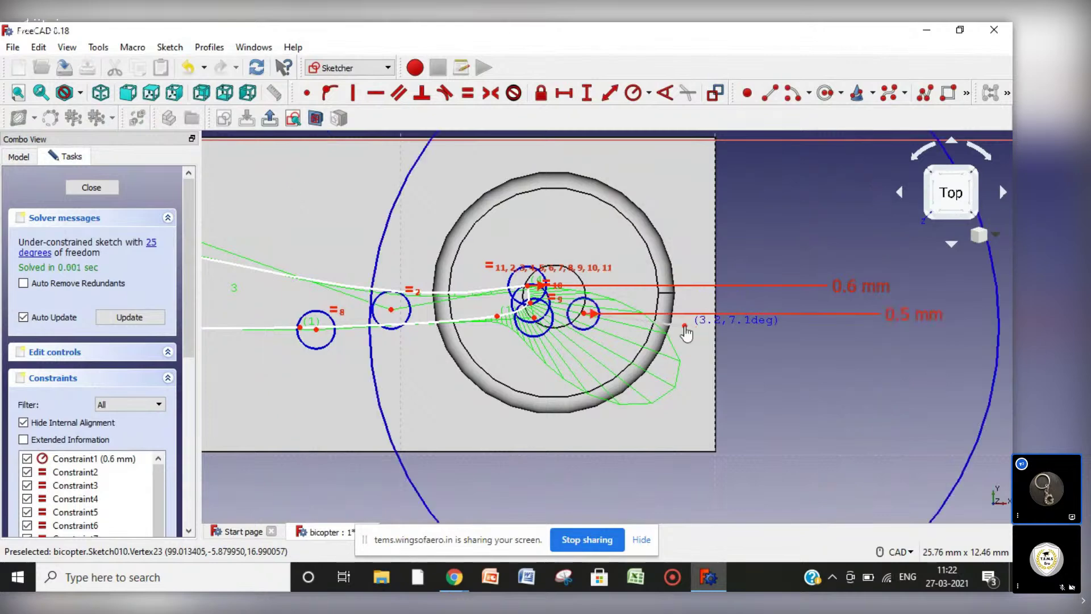
left_click(838, 341)
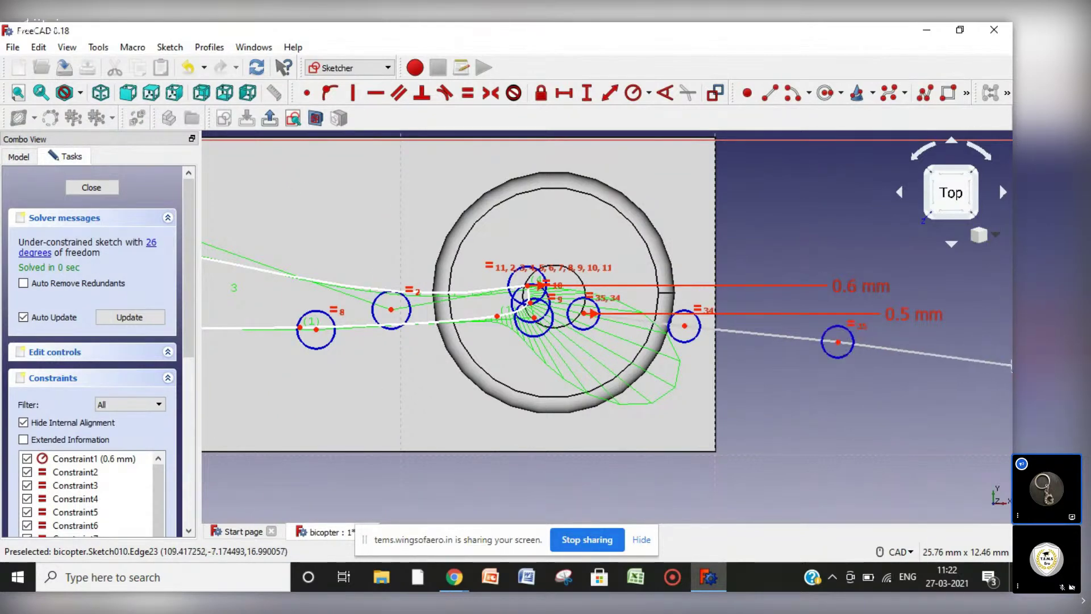
left_click(1011, 366)
key("Right")
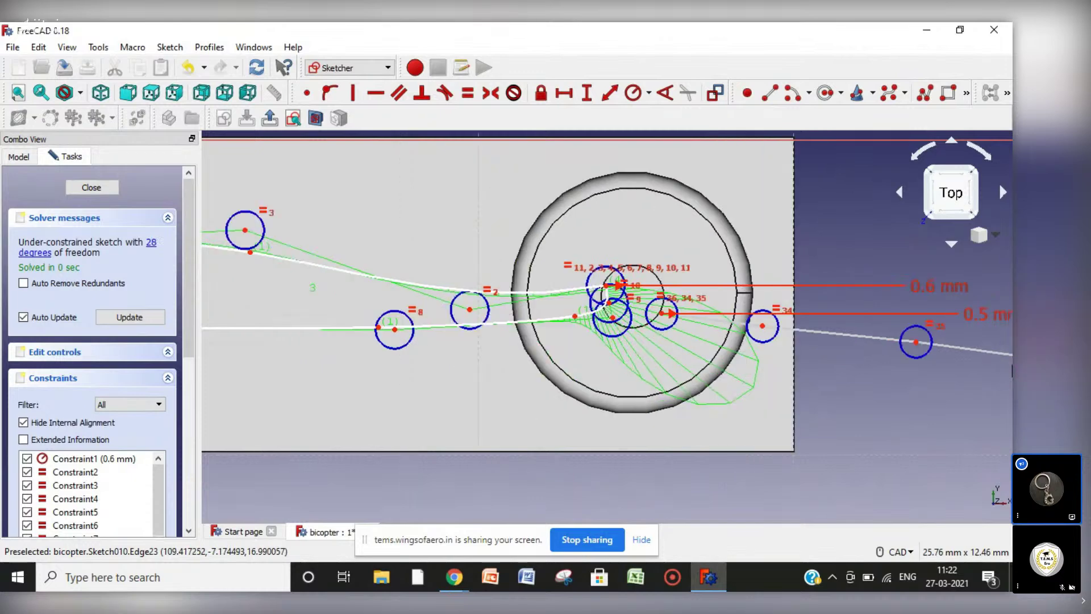
key("Left")
key("Left")
key("Left")
key("Left")
key("Left")
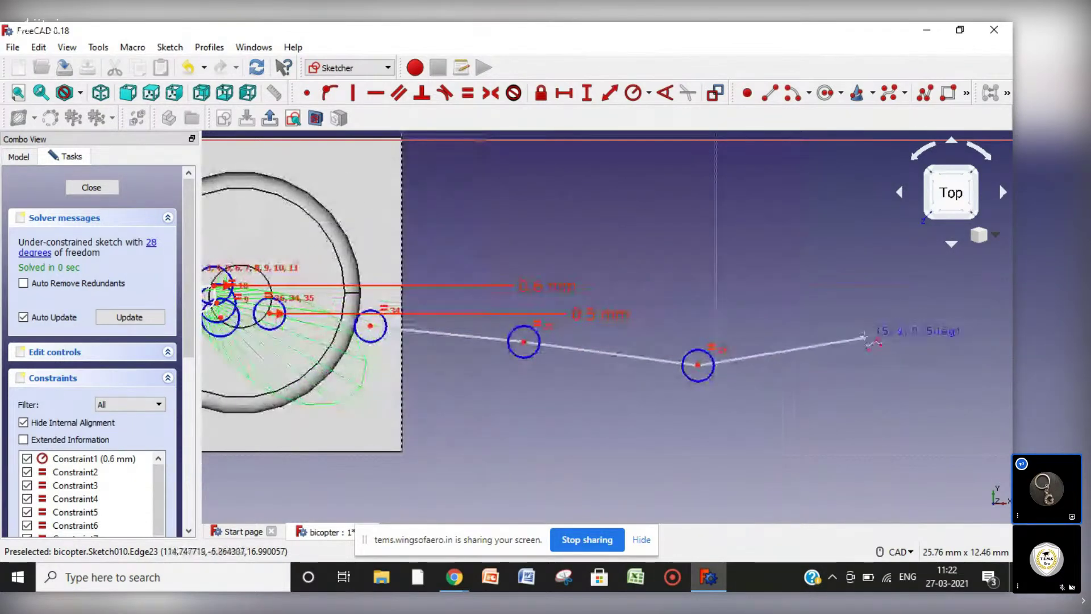
left_click(862, 367)
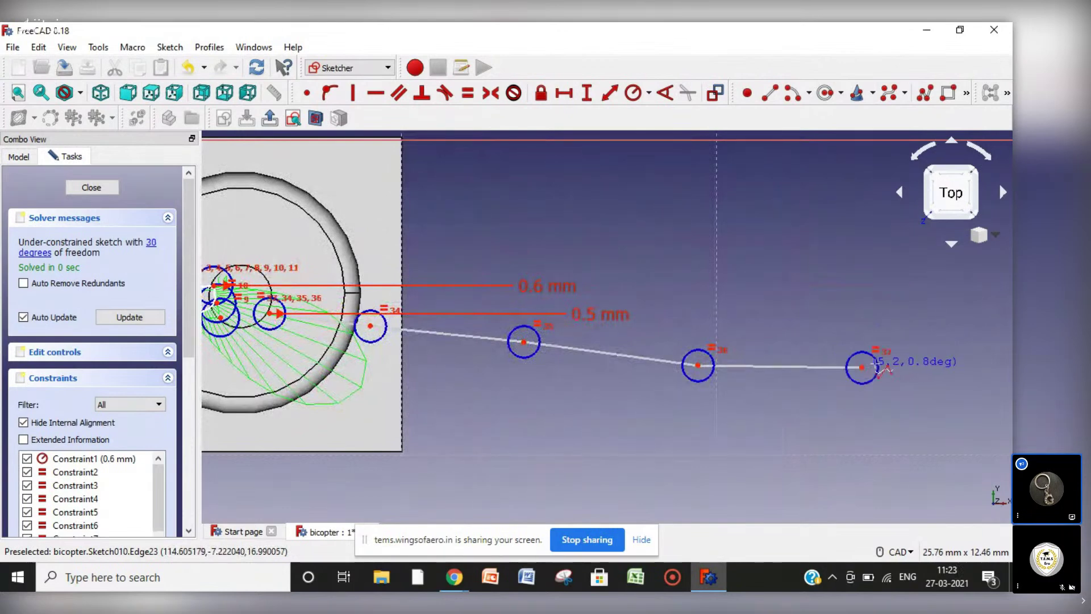
Carry the B-spline around the tip at about X 117.5 mm, back along the upper edge, and finish it at its start point.
left_click(953, 330)
left_click(848, 287)
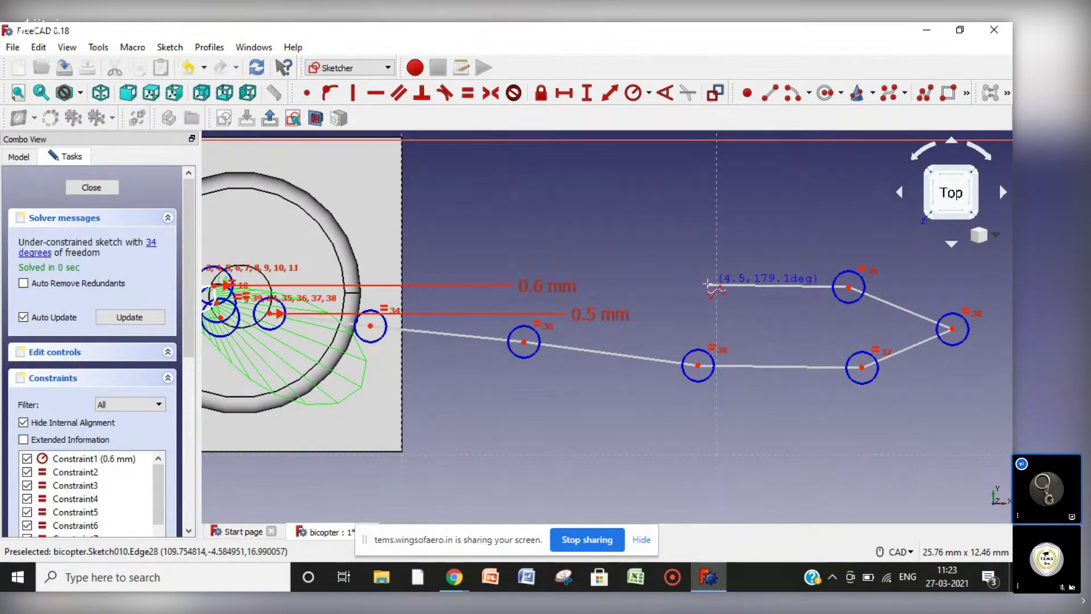
left_click(610, 286)
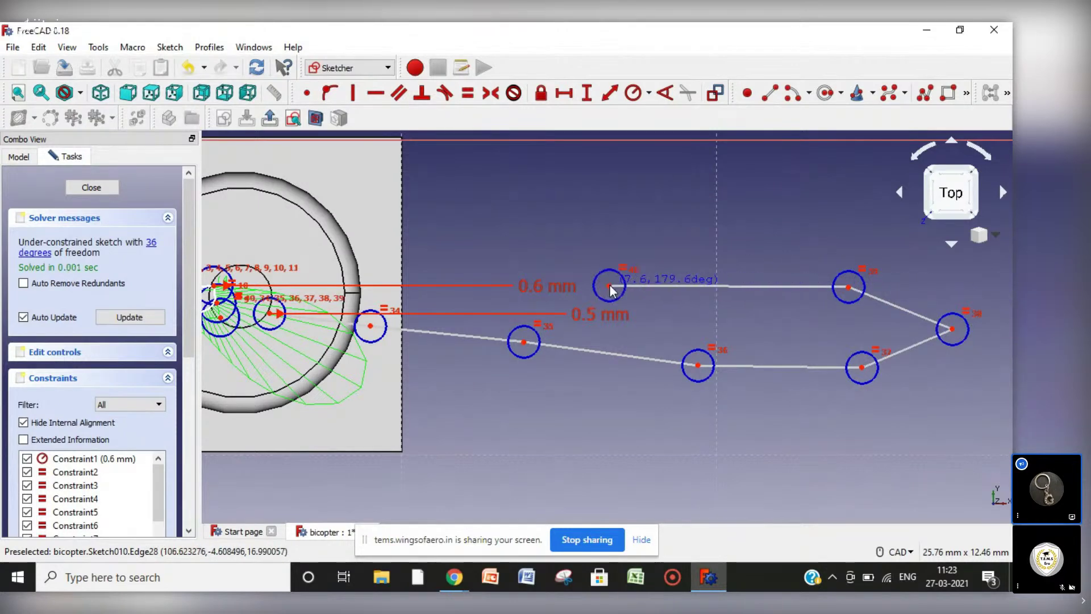
left_click(350, 296)
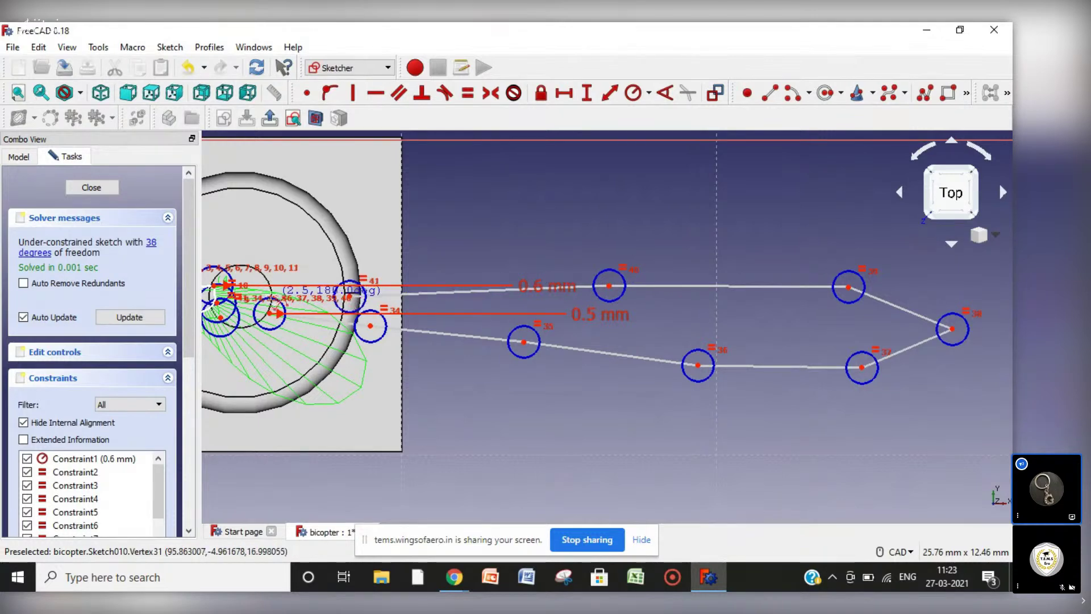
left_click(269, 291)
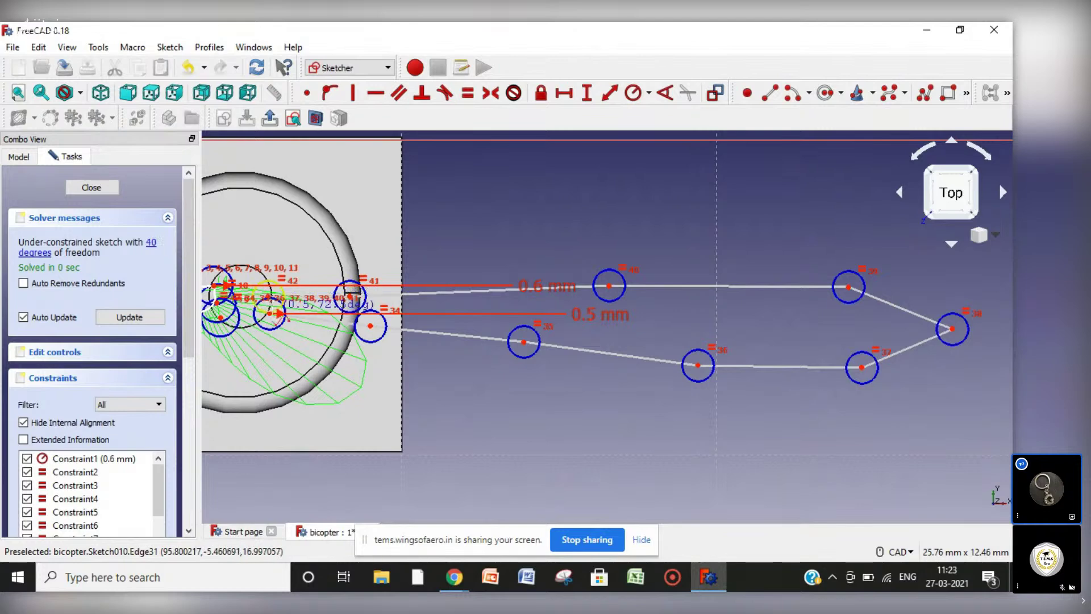
left_click(272, 314)
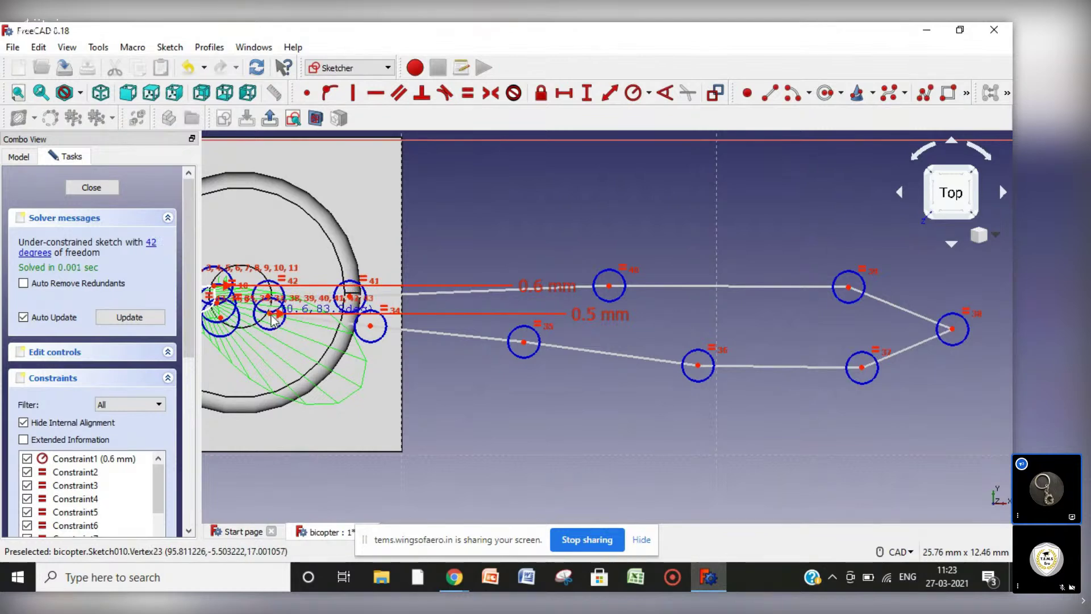
right_click(272, 315)
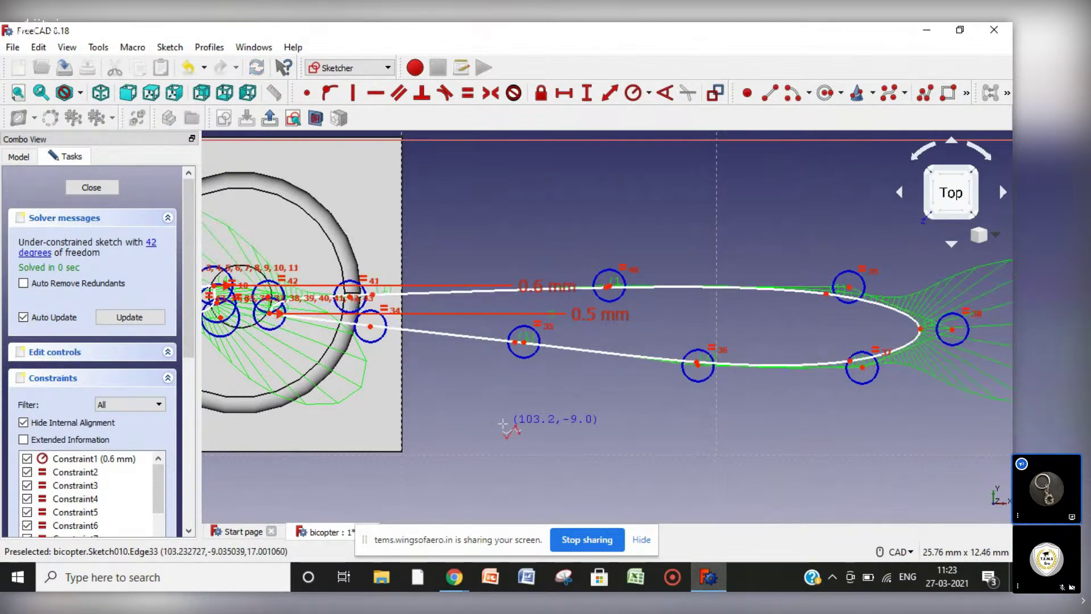
Make the B-spline's start and end points coincident and move the joined point up along the shaft pin's edge.
left_click_drag(269, 315, 270, 323)
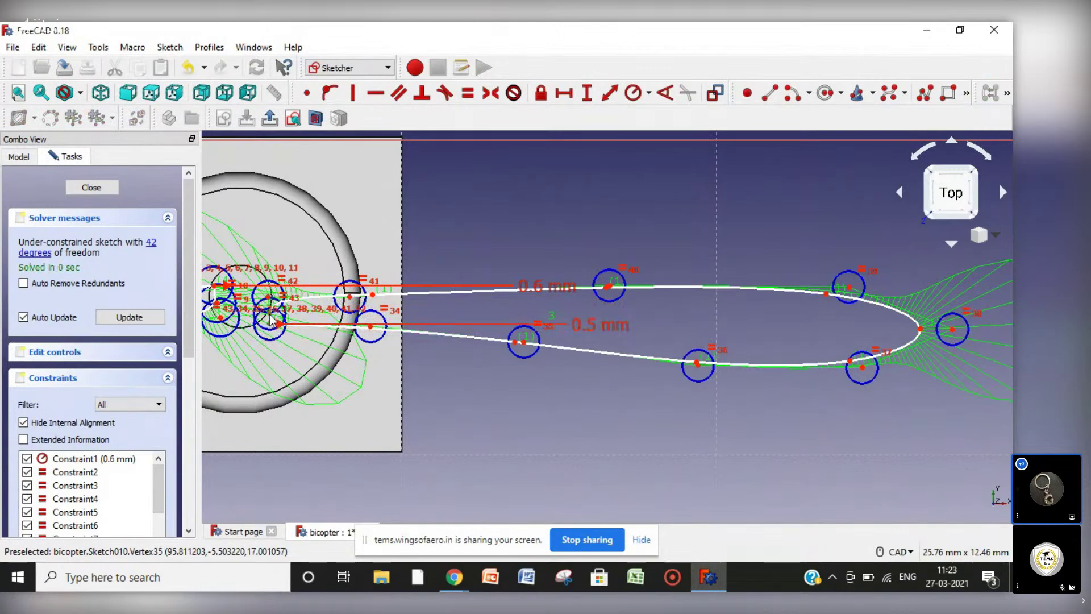
left_click(307, 92)
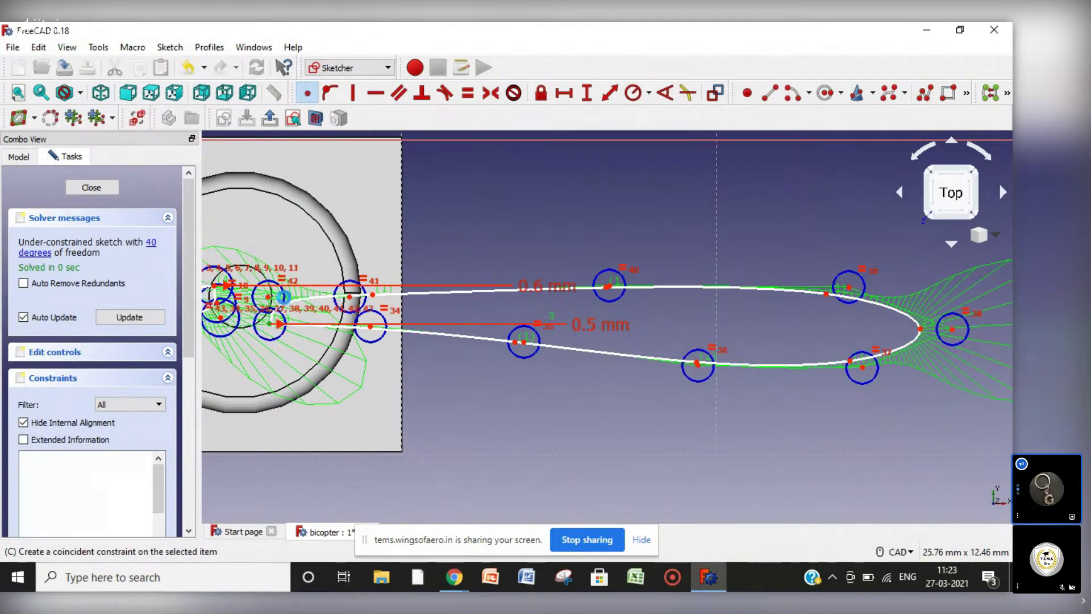
left_click_drag(270, 324, 274, 301)
Reshape the new blade by moving its root and lower-edge control points and pulling the tip point in to about (116.4, -5.7), and close the sketch.
left_click_drag(354, 301, 313, 283)
left_click_drag(372, 329, 392, 308)
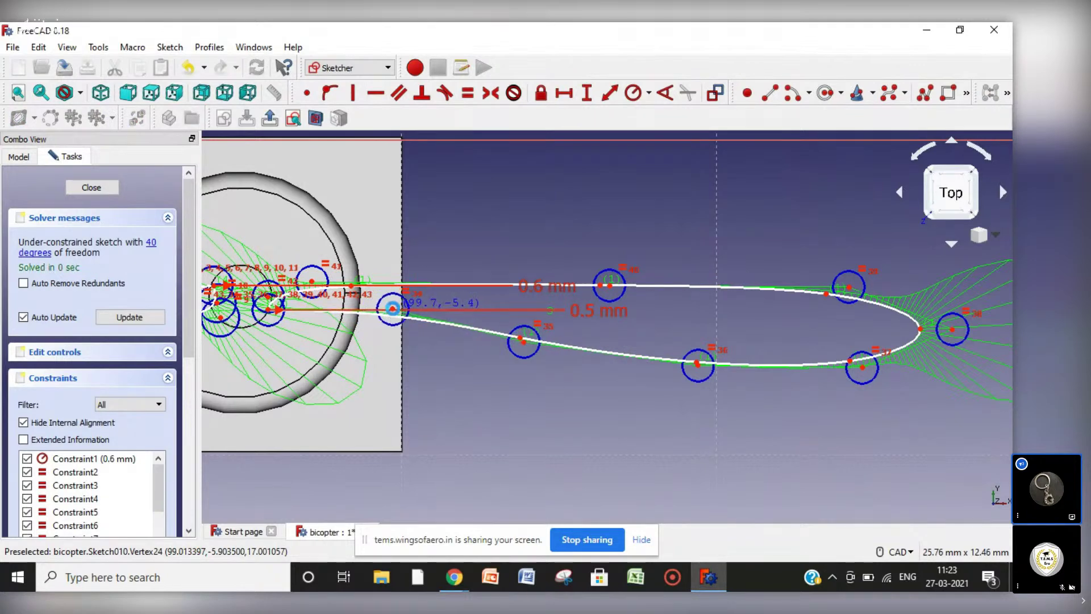
left_click_drag(523, 342, 526, 335)
left_click_drag(544, 331, 552, 333)
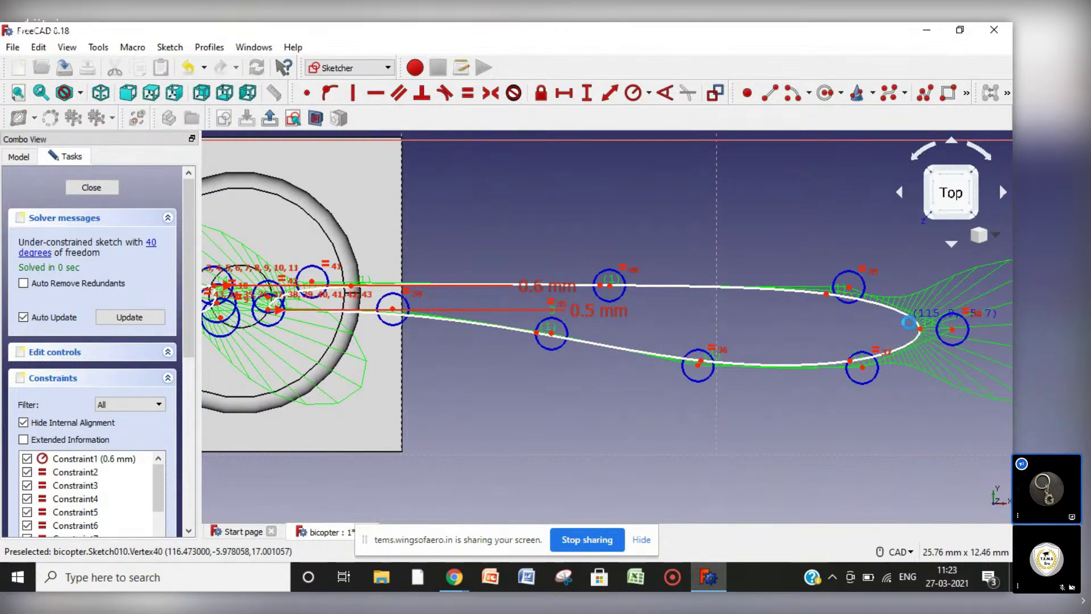
left_click(950, 329)
left_click_drag(953, 330, 919, 321)
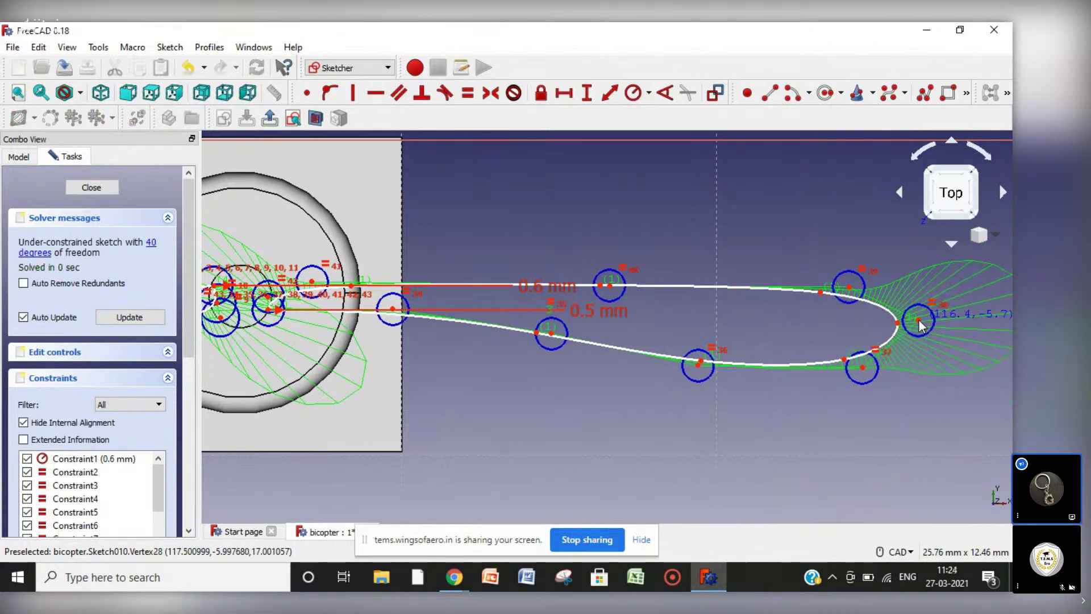
left_click(91, 188)
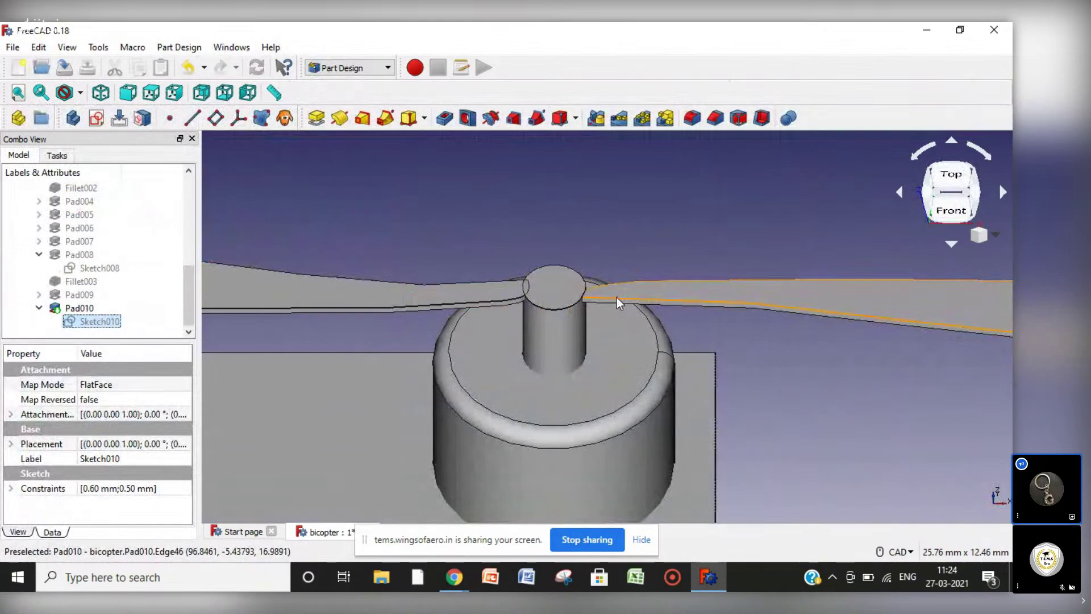
Reopen the blade sketch, pull the new blade's upper root control point inside the shaft pin to about (95.2, -4.7), and close the sketch.
double_click(108, 321)
left_click_drag(585, 301, 565, 289)
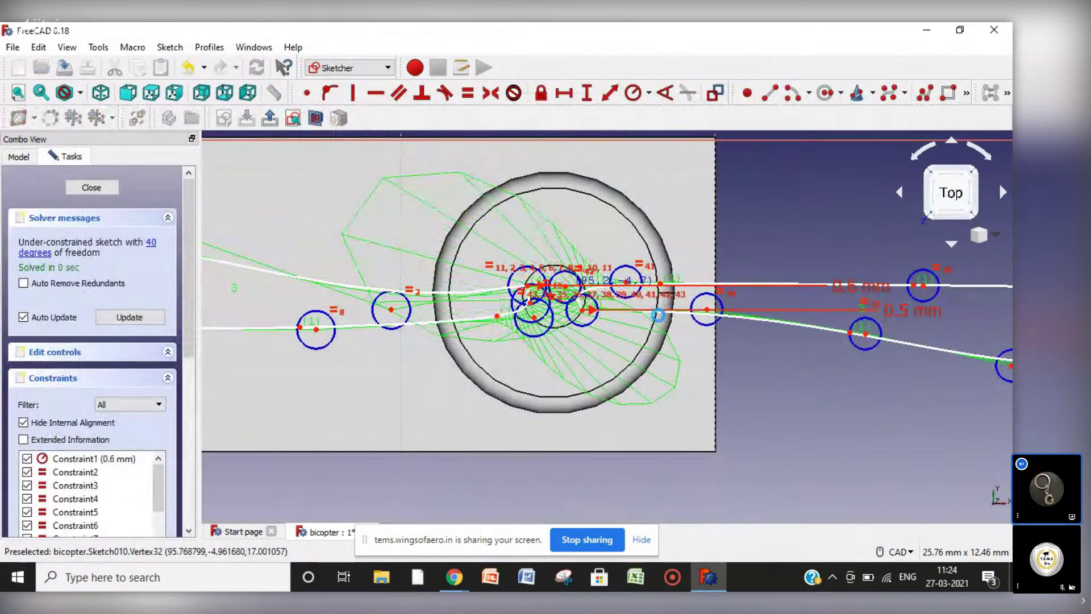
left_click(86, 188)
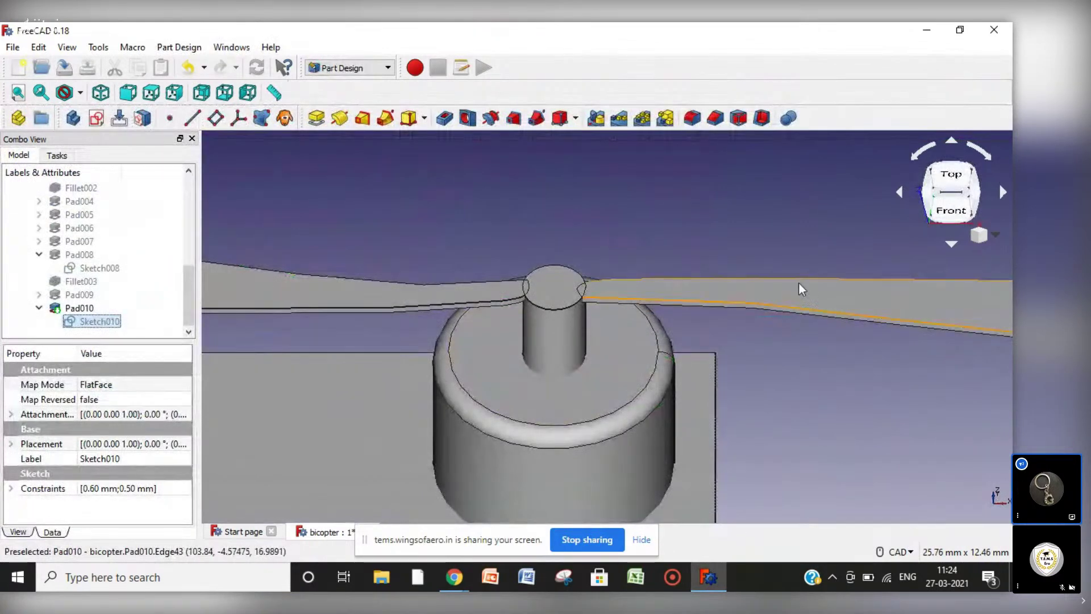
Examine the two-blade propeller up close and against the whole bicopter.
scroll(802, 289, "down", 6)
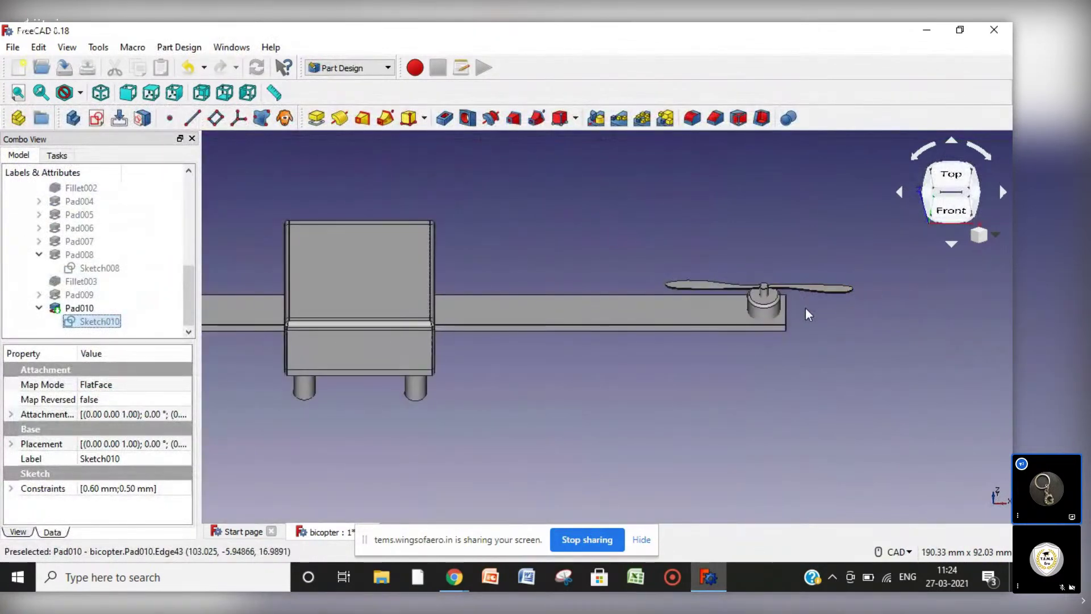
scroll(809, 310, "up", 4)
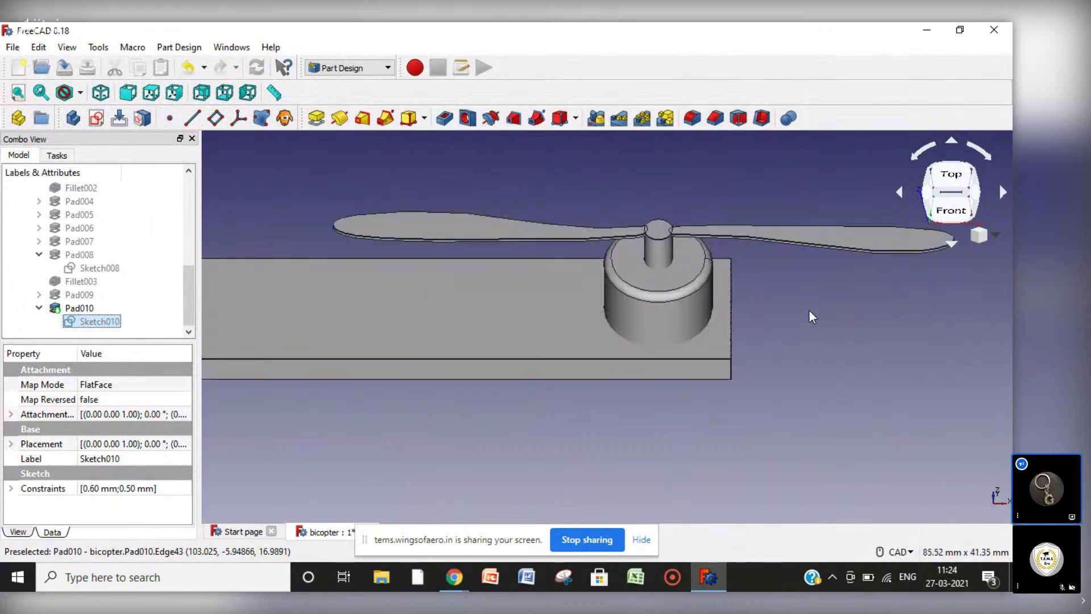
scroll(809, 310, "down", 3)
scroll(809, 309, "down", 4)
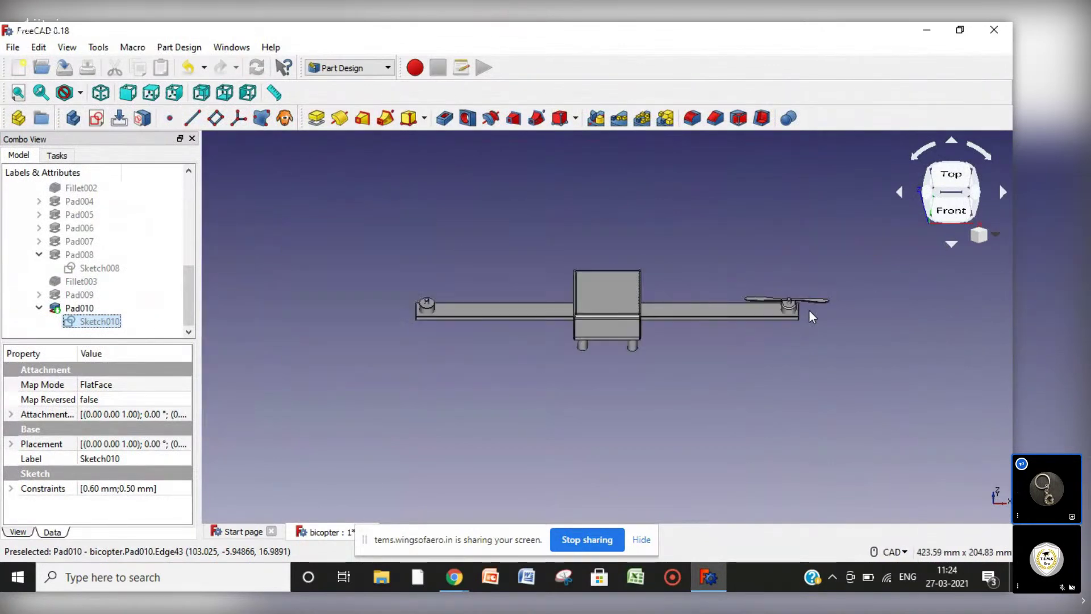
scroll(810, 311, "up", 2)
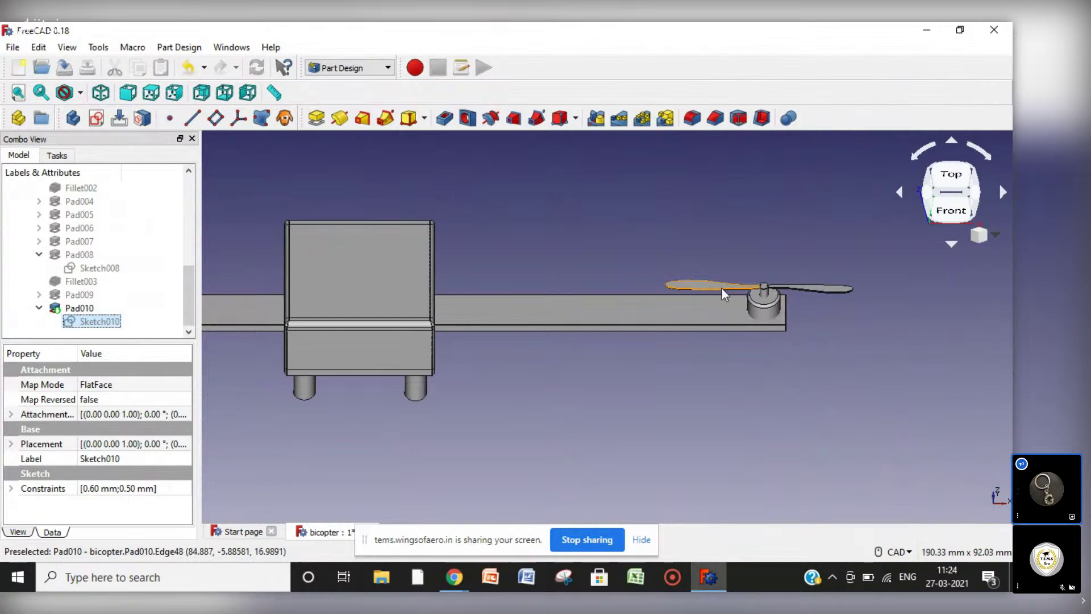
scroll(578, 329, "down", 4)
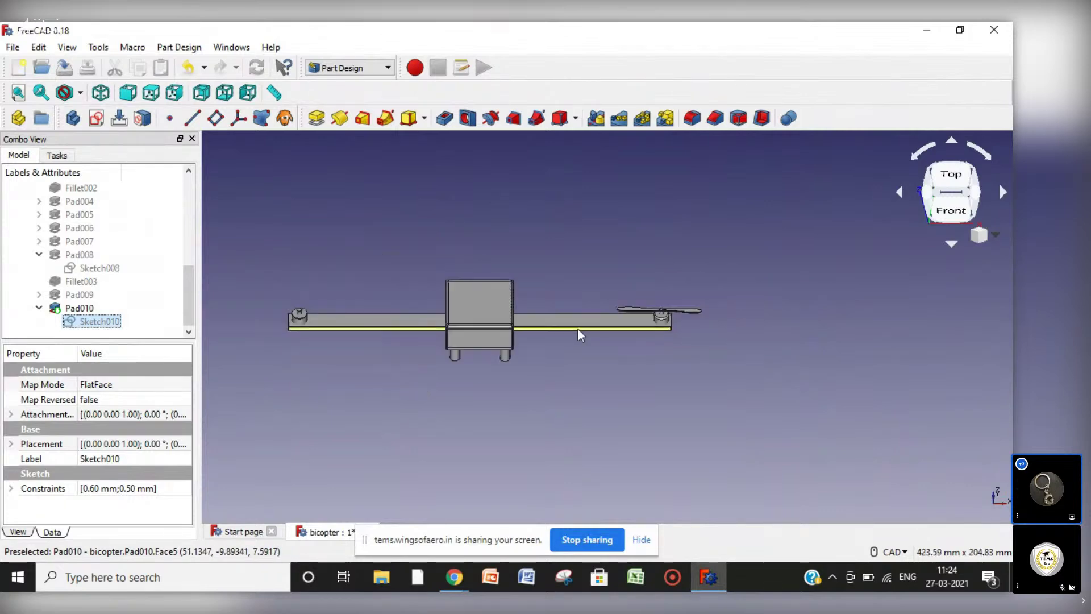
Create a new sketch on the top face of the shaft pin at the opposite arm tip.
scroll(271, 303, "up", 6)
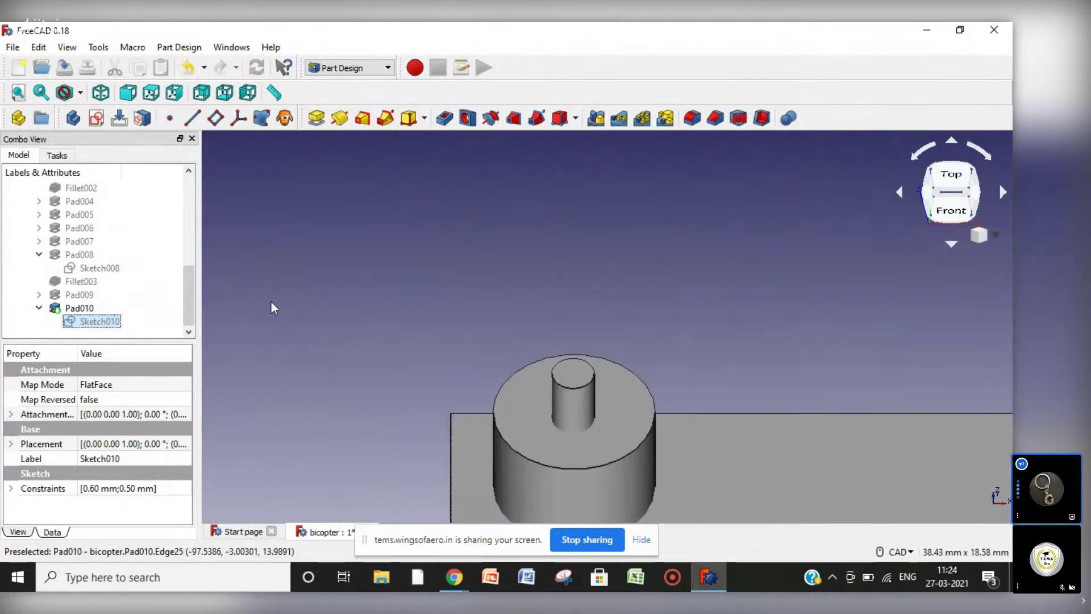
scroll(271, 302, "down", 4)
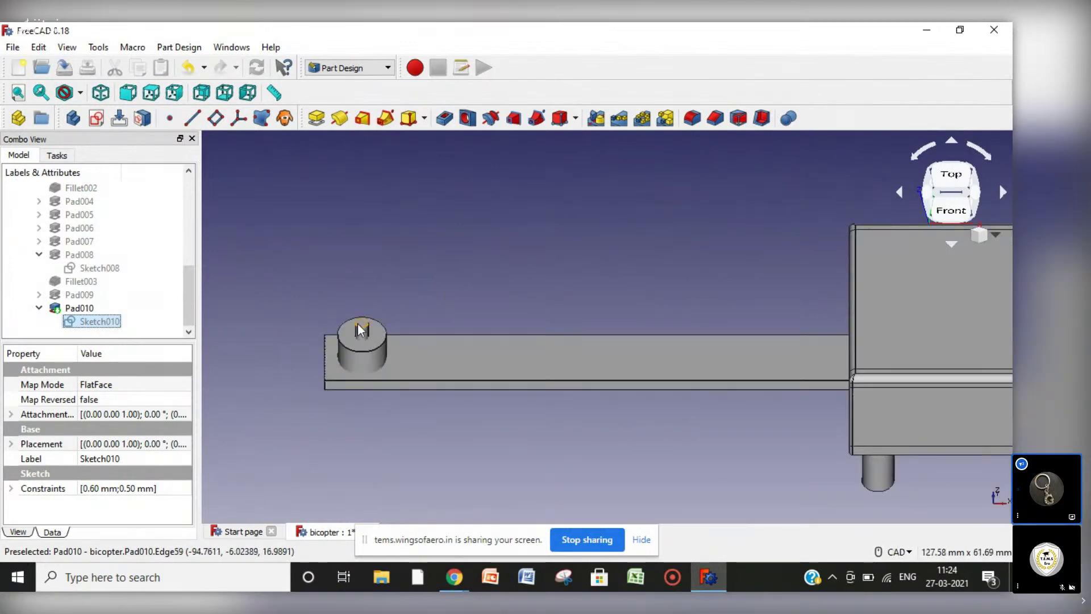
left_click(367, 324)
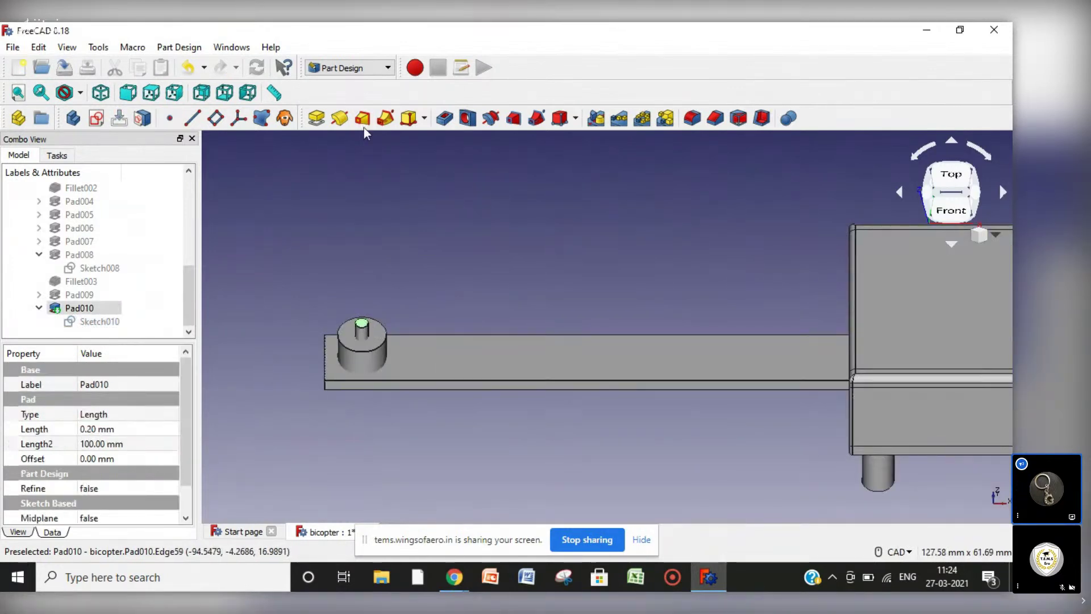
left_click(98, 118)
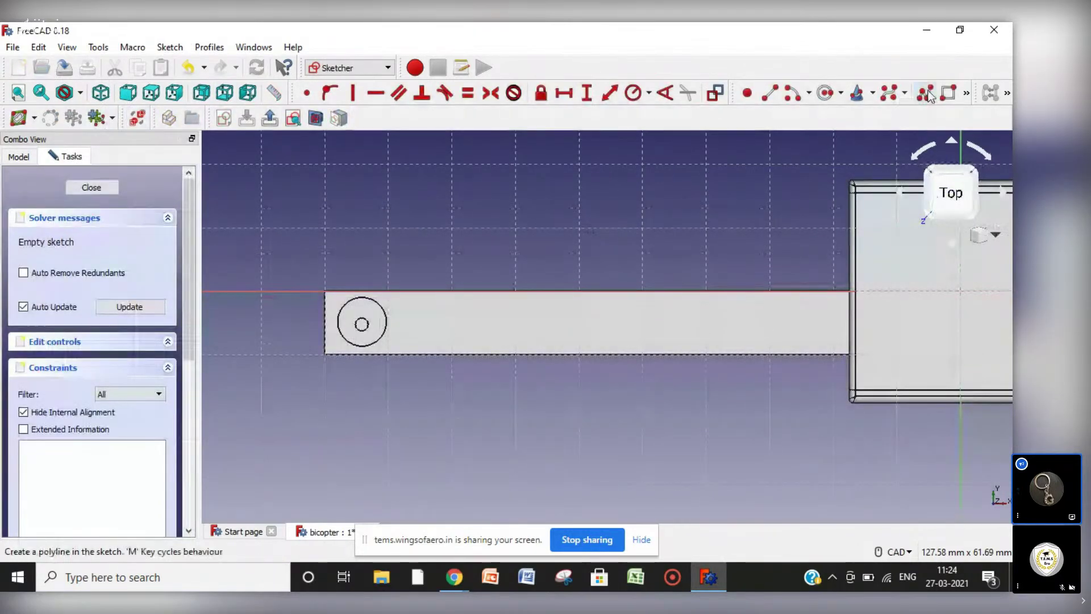
Draw a B-spline blade outline from the shaft pin at about (-93.3, -5.7) toward the body, with its tip control point at about (-42.6, -8.9).
left_click(891, 94)
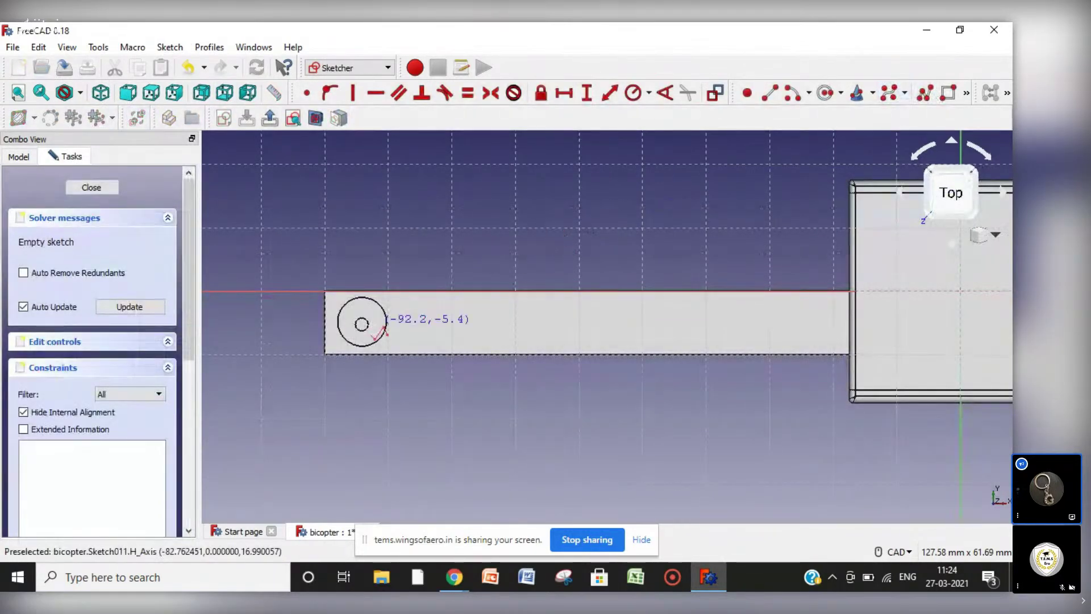
left_click(368, 327)
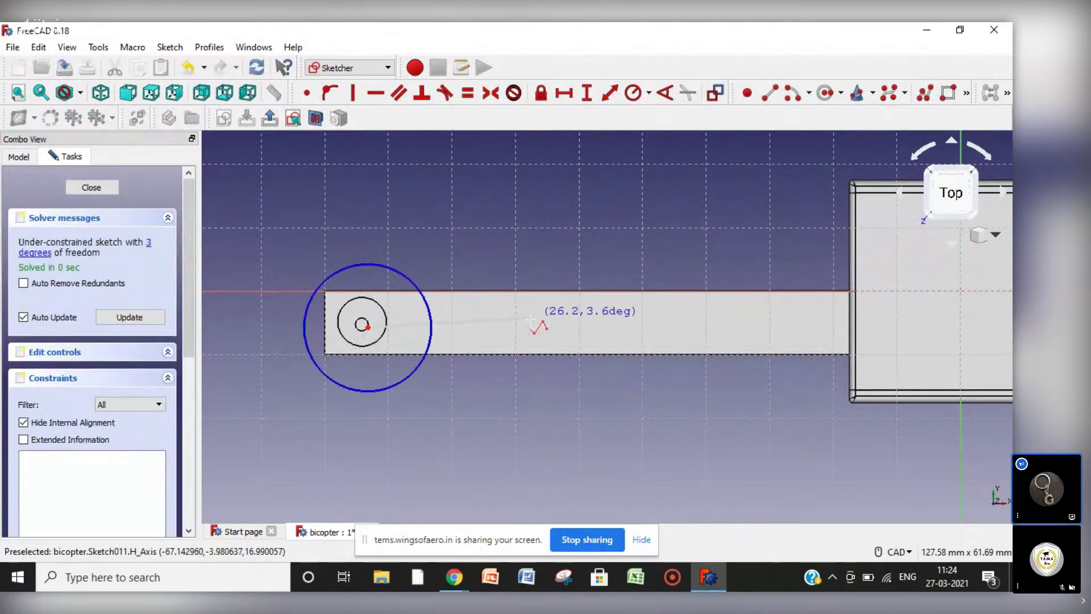
left_click(421, 329)
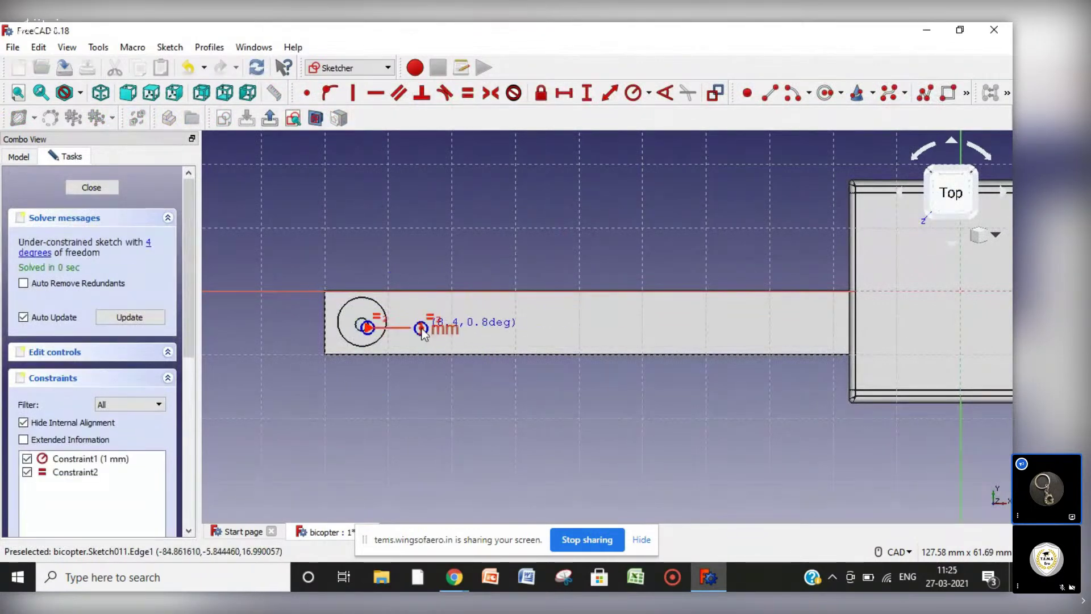
left_click(516, 357)
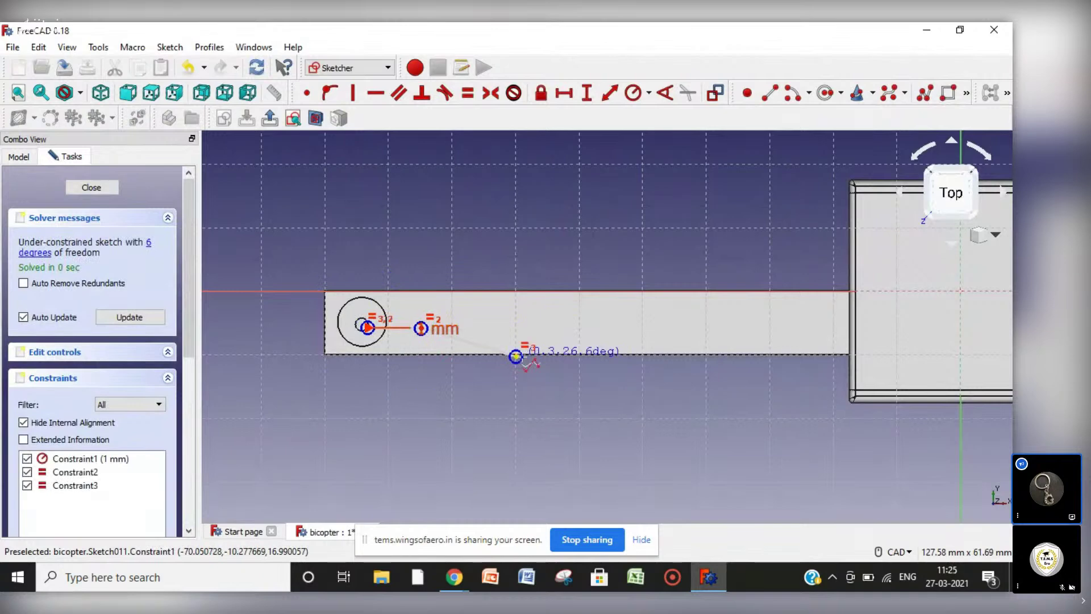
left_click(656, 368)
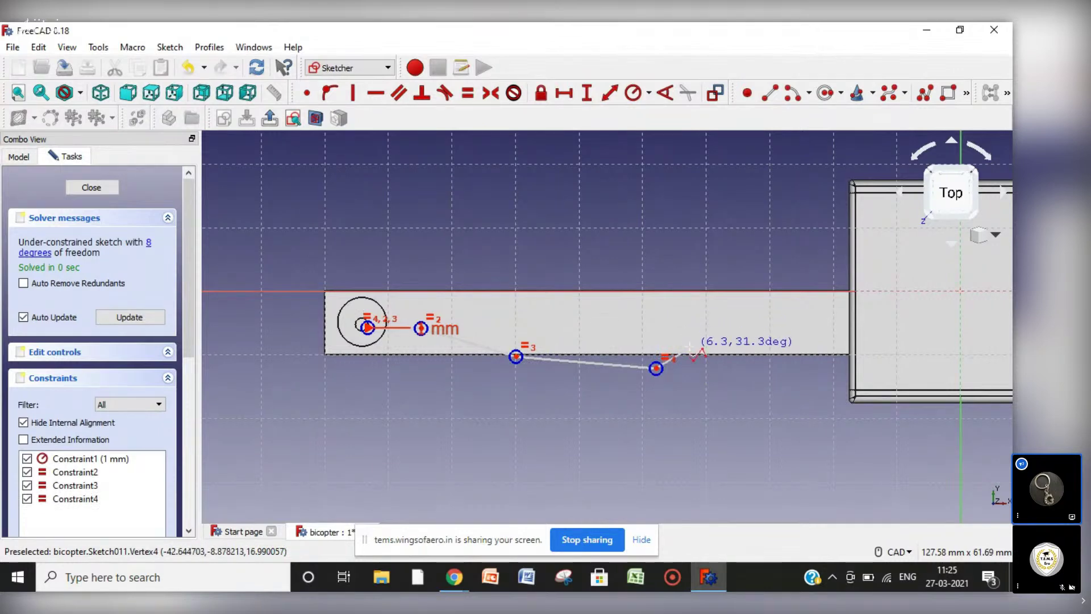
left_click(690, 347)
left_click(652, 331)
left_click(483, 313)
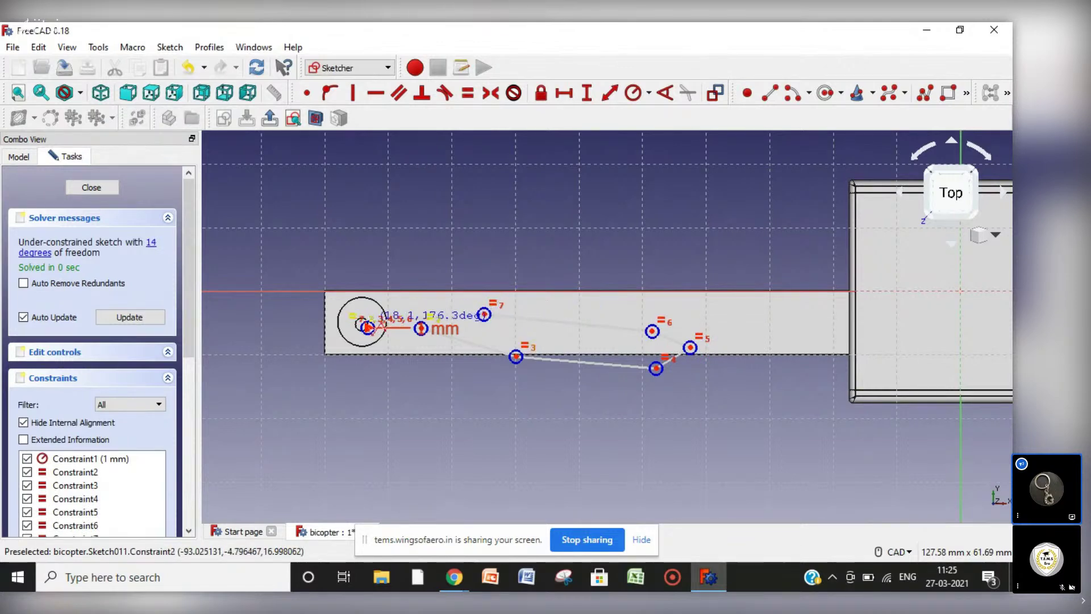
left_click(366, 325)
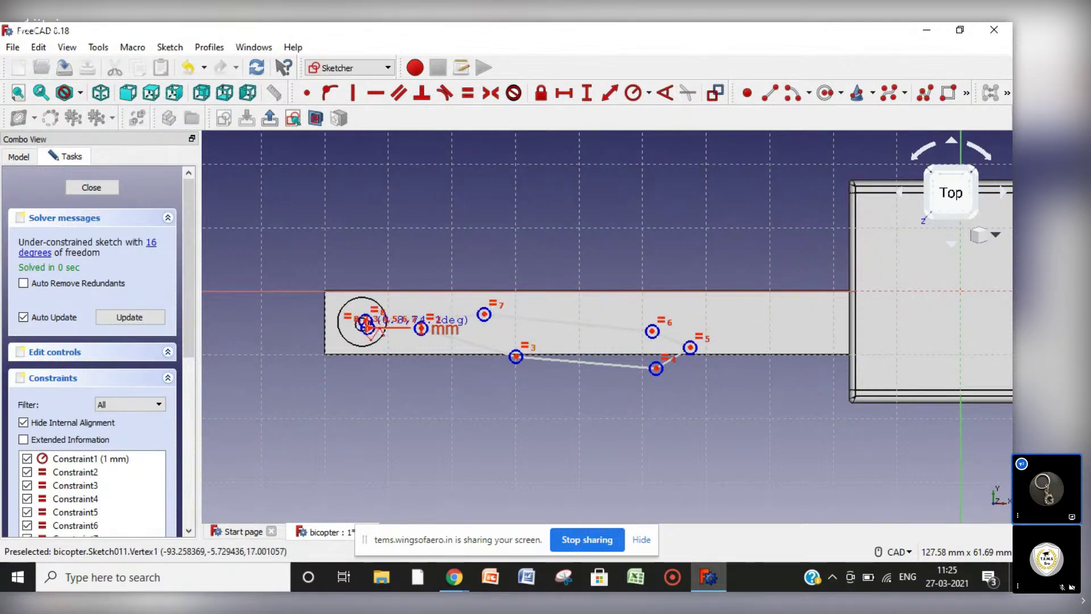
right_click(371, 336)
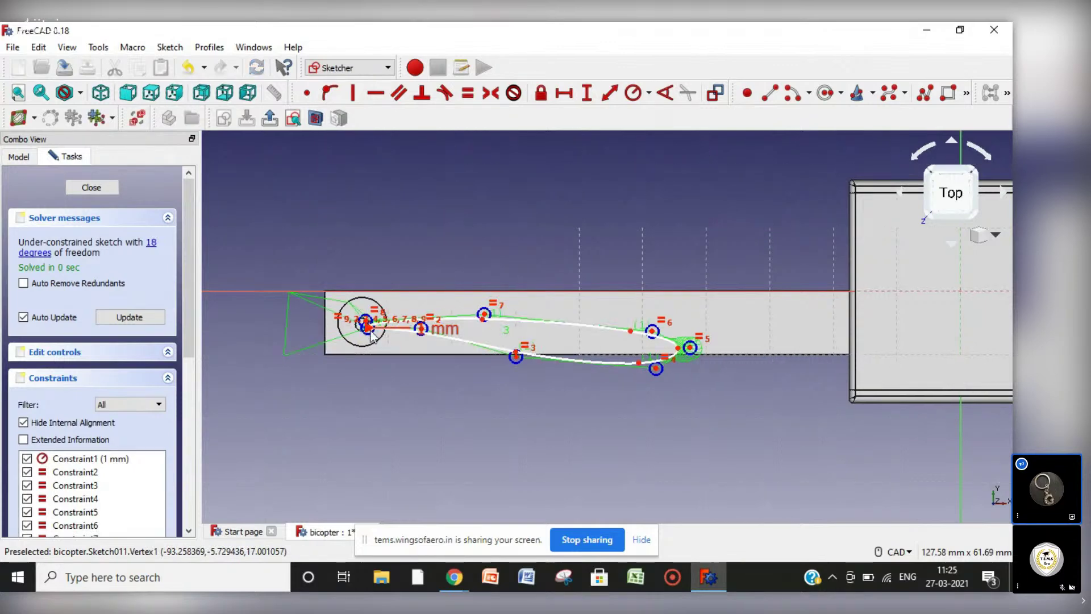
Join the outline's start and end points with a coincident constraint on the pin's edge, and move the upper root control point to about (-94.7, -4.3).
scroll(369, 340, "up", 10)
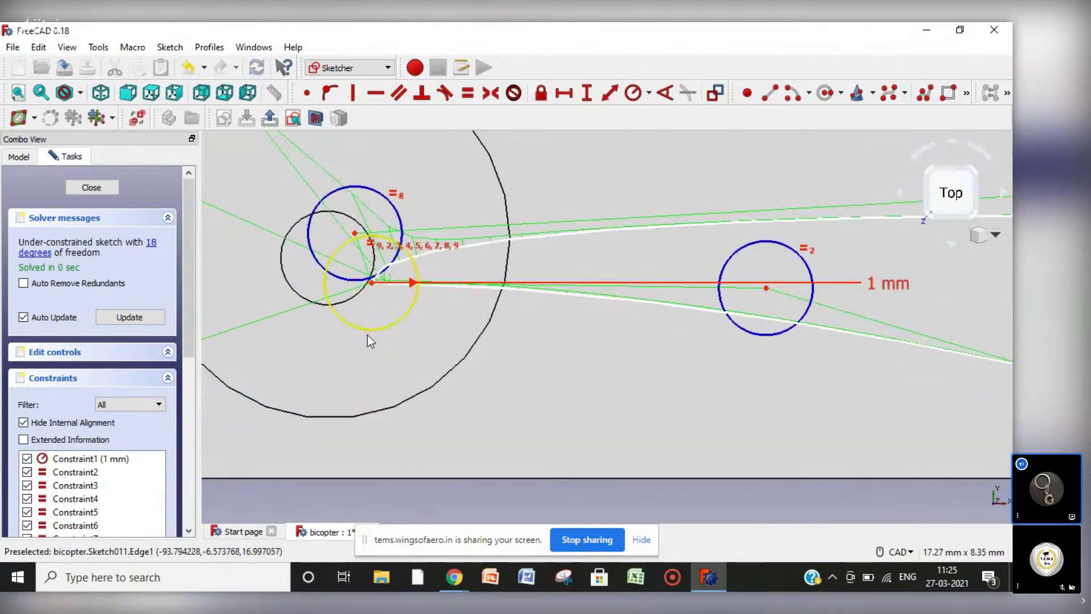
left_click_drag(375, 280, 375, 256)
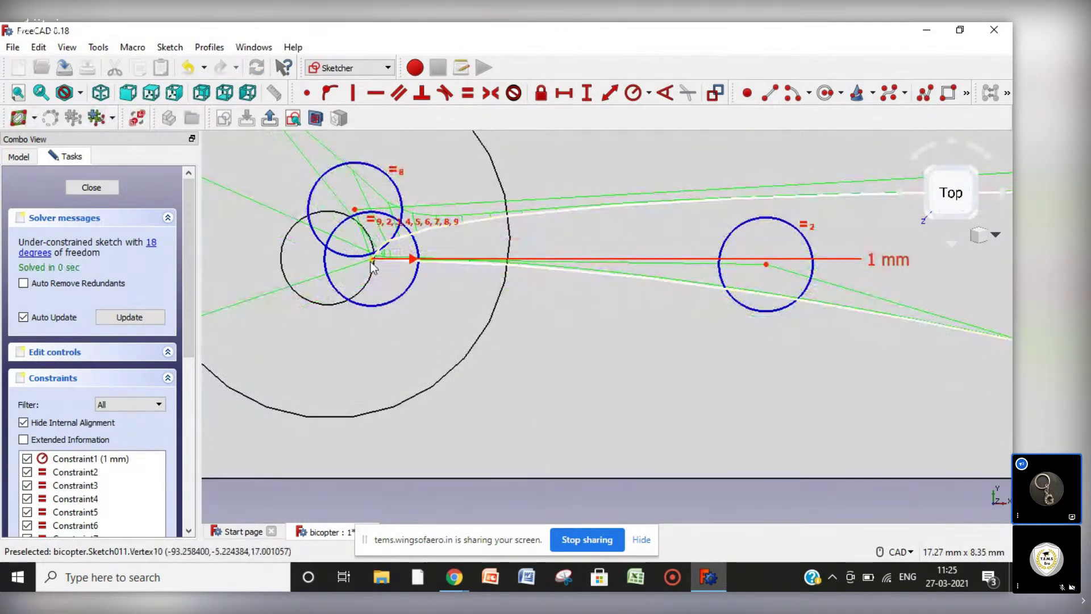
left_click_drag(372, 265, 373, 275)
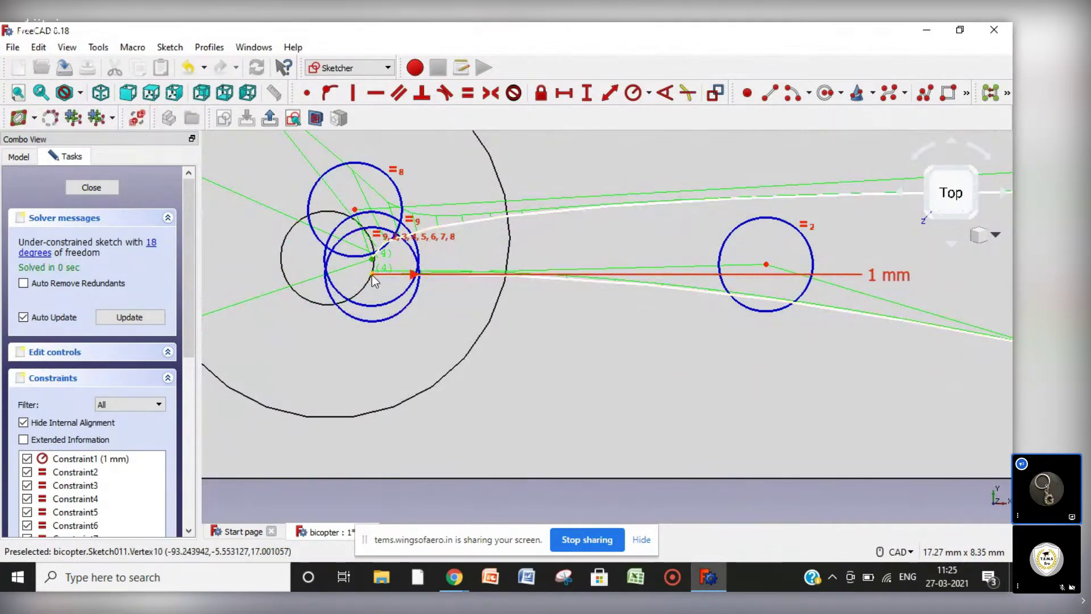
left_click(309, 94)
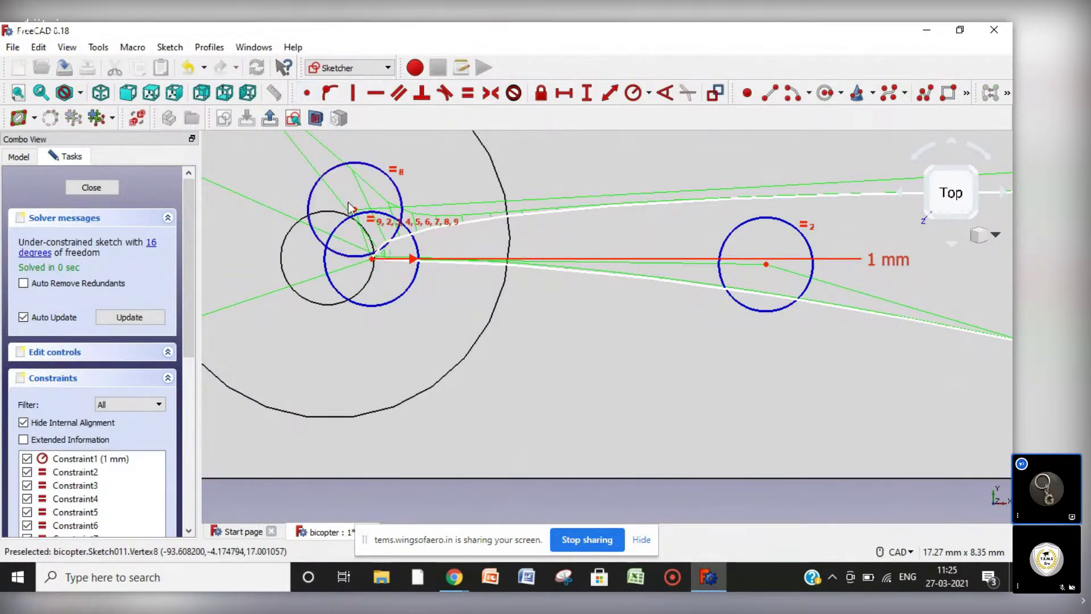
left_click_drag(358, 212, 304, 215)
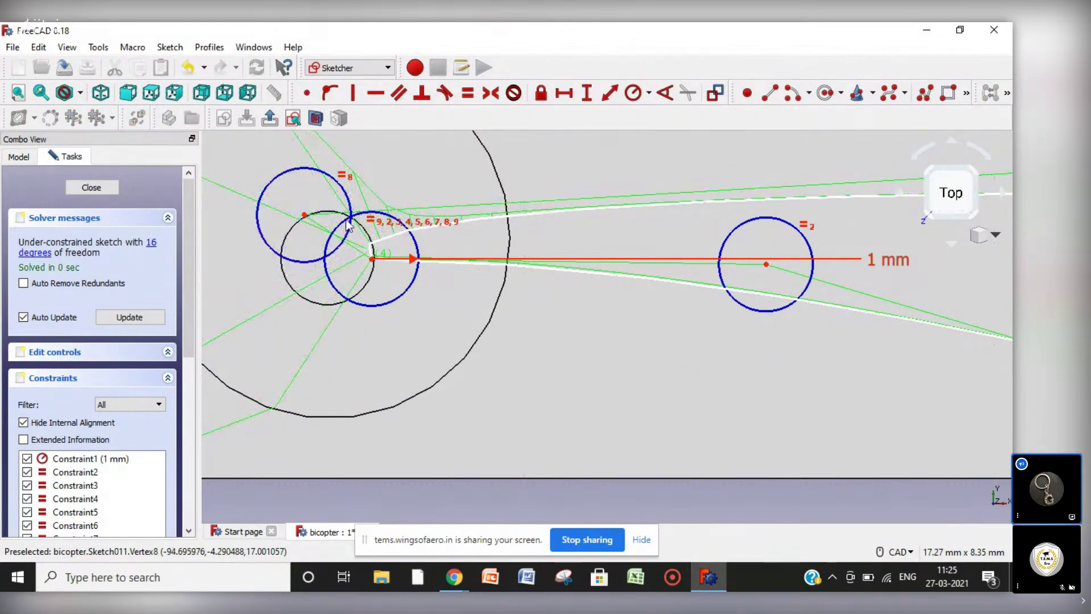
Compare the new blade outline with the finished propeller on the opposite arm.
scroll(766, 411, "down", 5)
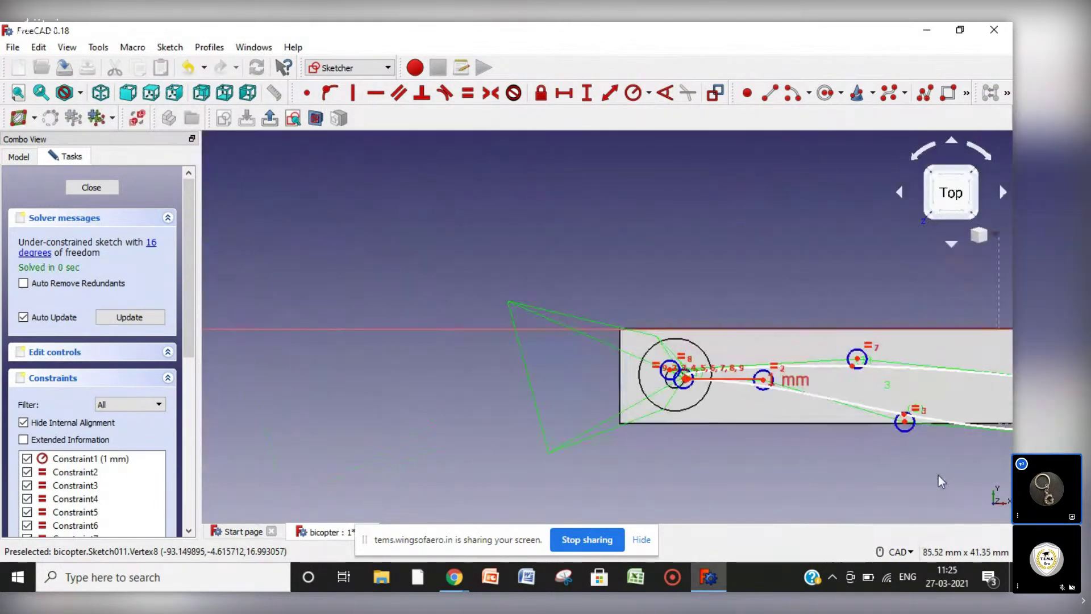
scroll(930, 473, "down", 3)
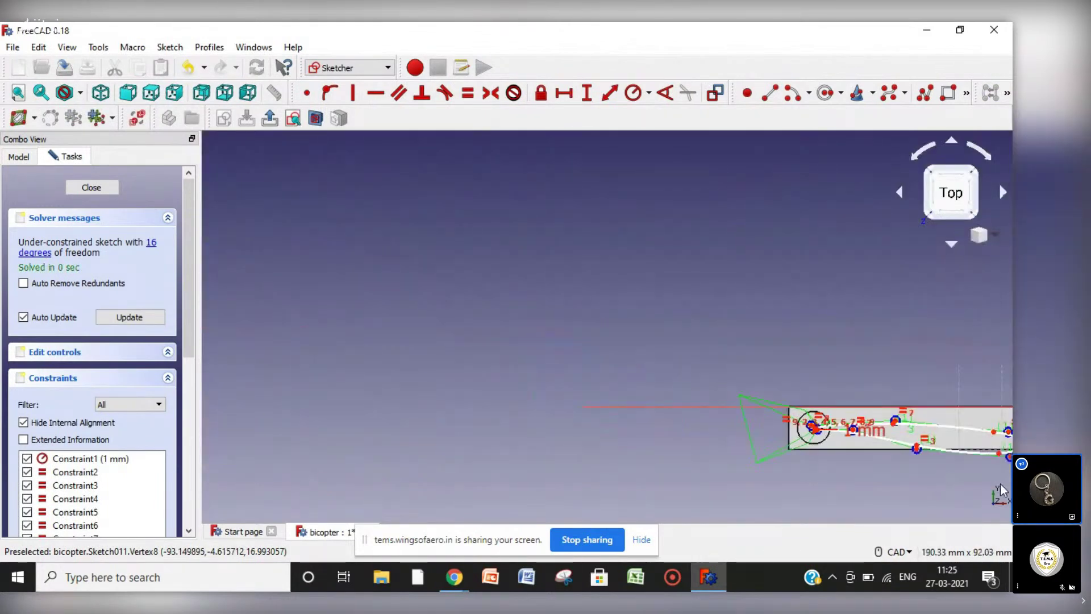
key("Left")
key("Left")
key("Right")
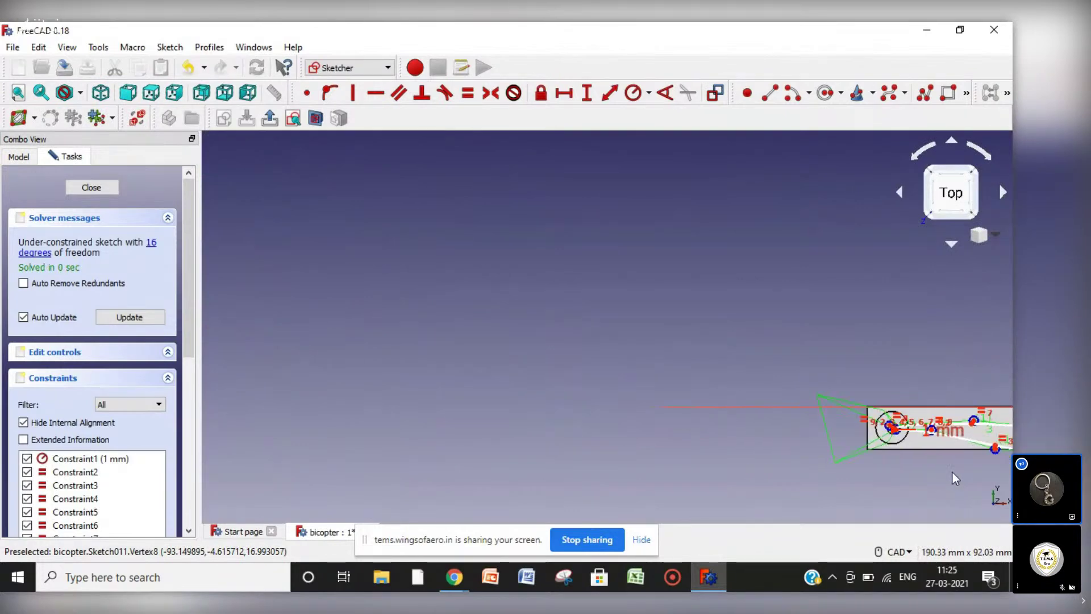
key("Right")
key("Left")
key("Left")
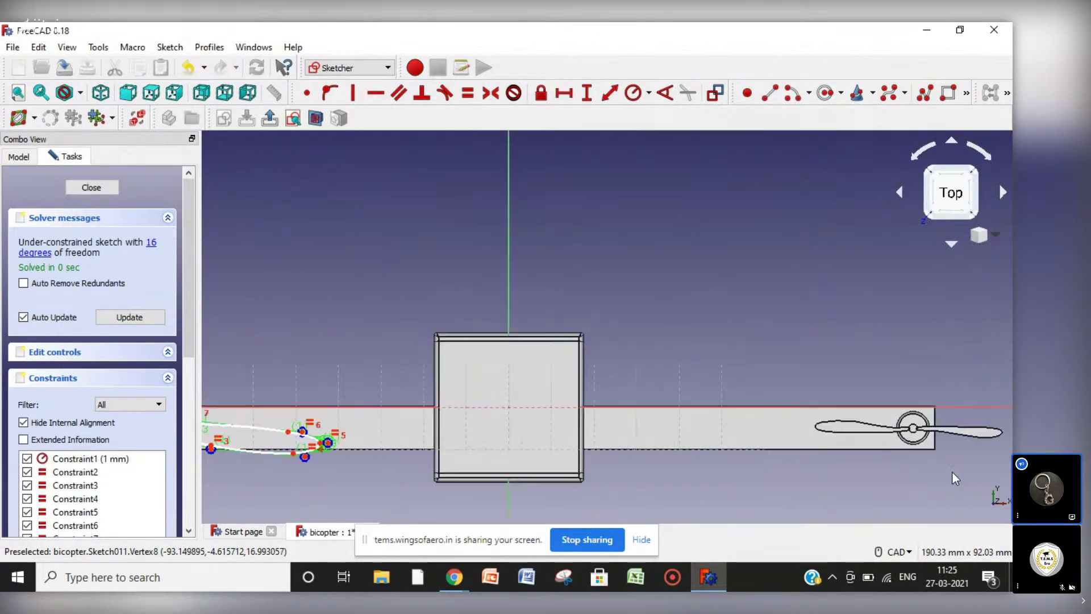
key("Down")
key("Down")
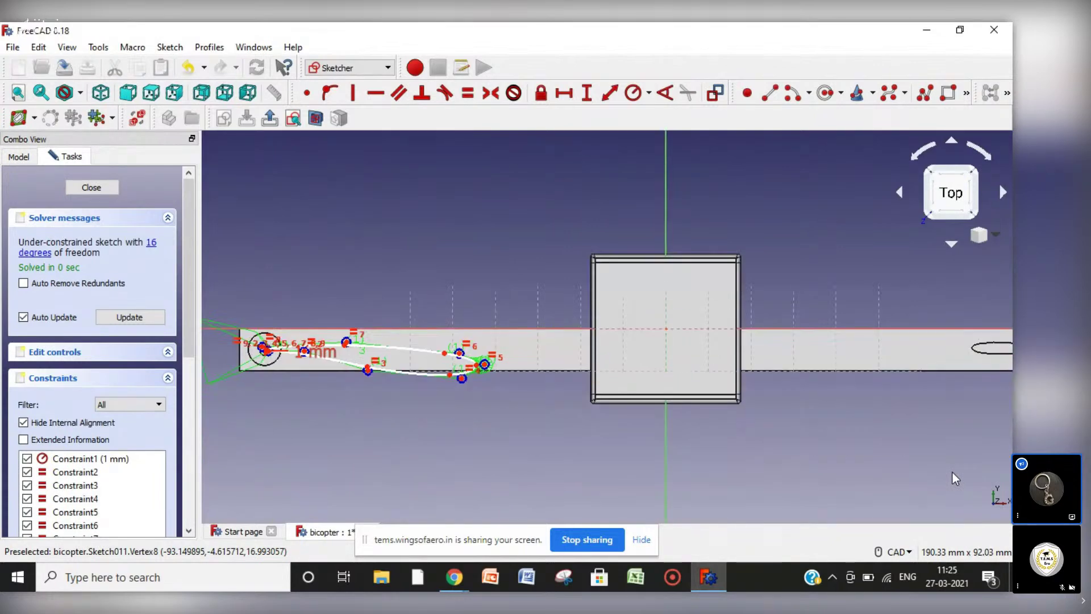
key("Left")
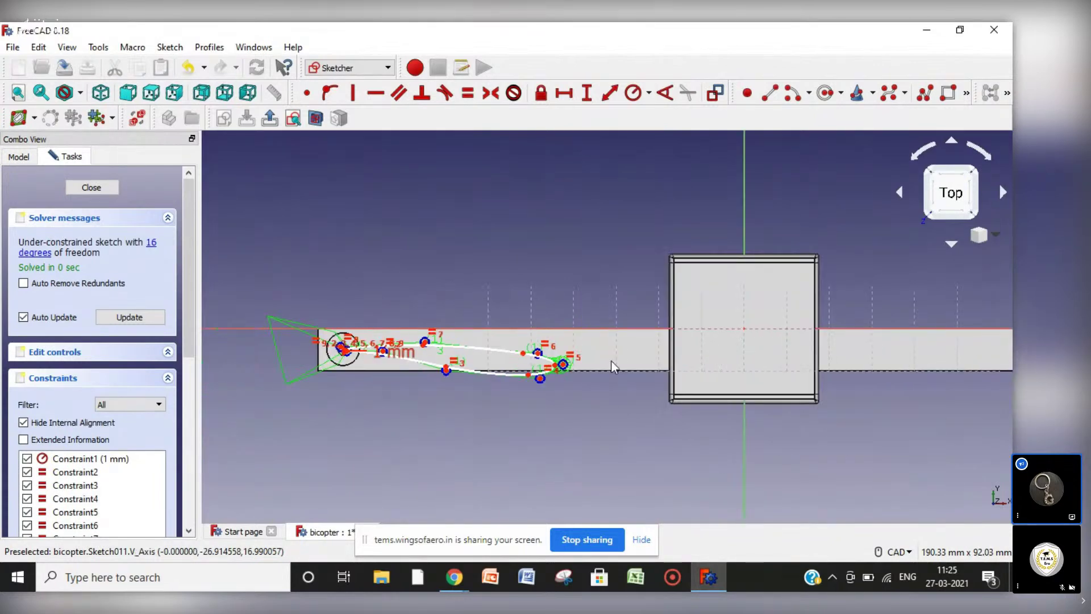
Pull the blade's lower root control point and both mid-blade control points closer to the shaft pin and slightly upward.
left_click_drag(382, 351, 367, 351)
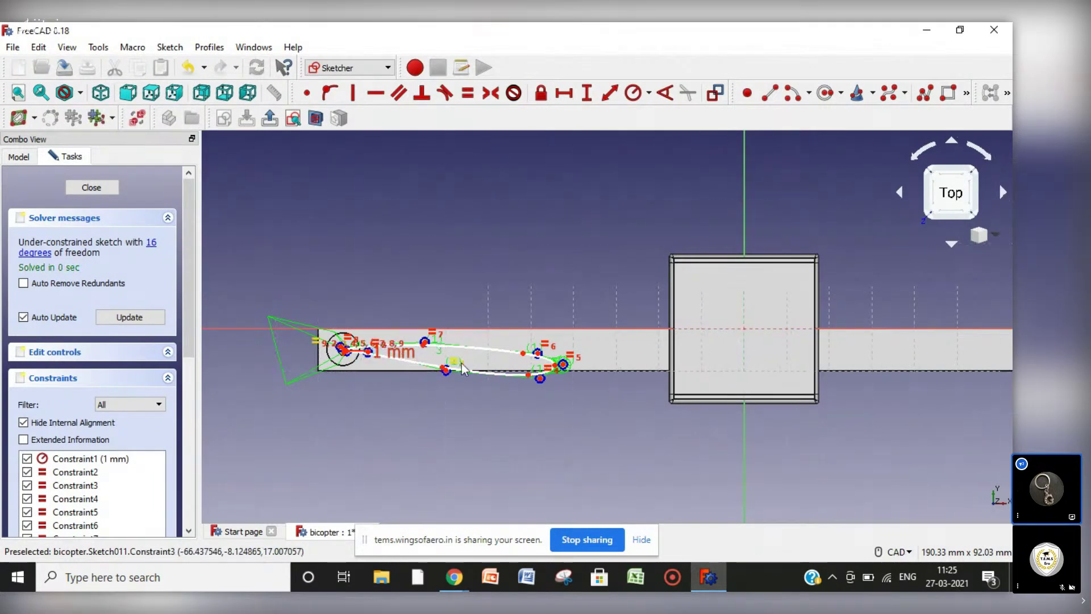
left_click_drag(436, 372, 420, 357)
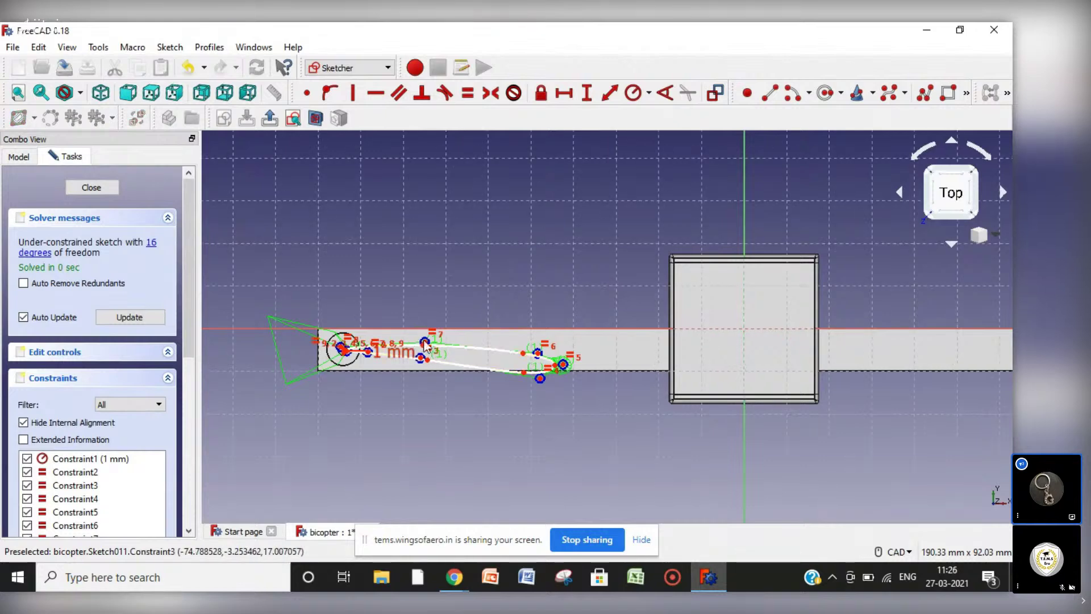
left_click_drag(423, 343, 410, 336)
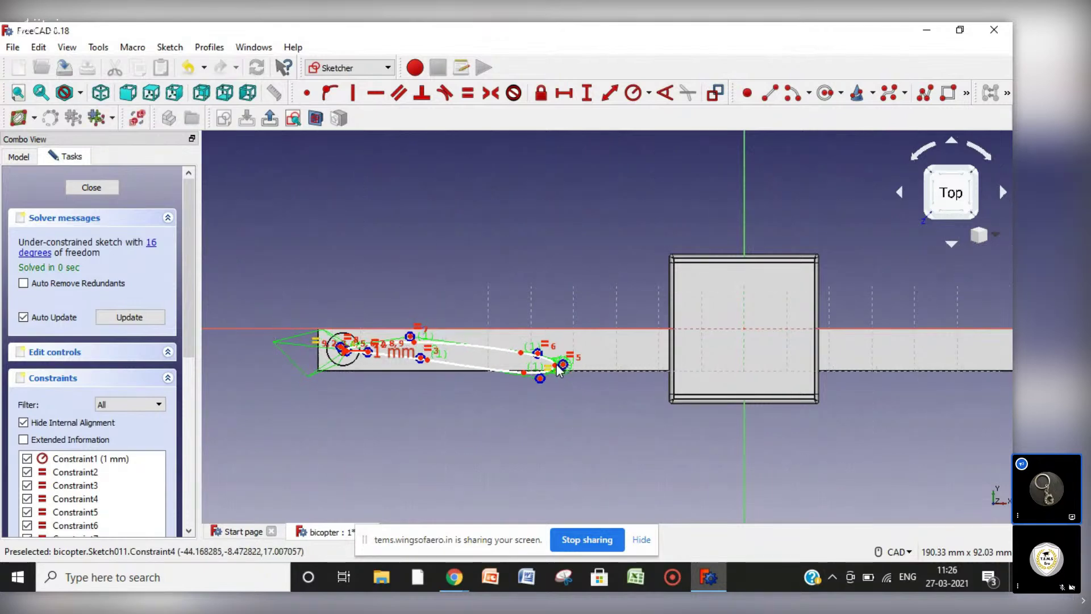
Reshape the outer blade by moving its upper-edge and tip control points inward, setting the lower tip control point at about (-50.8, -11.4).
left_click_drag(563, 365, 555, 347)
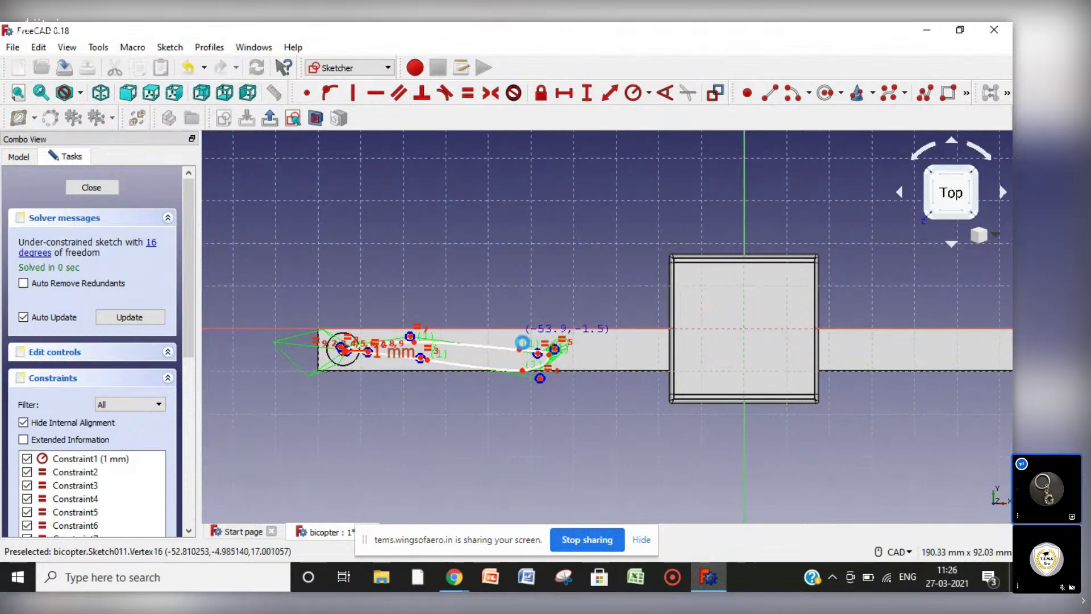
left_click_drag(521, 354, 471, 344)
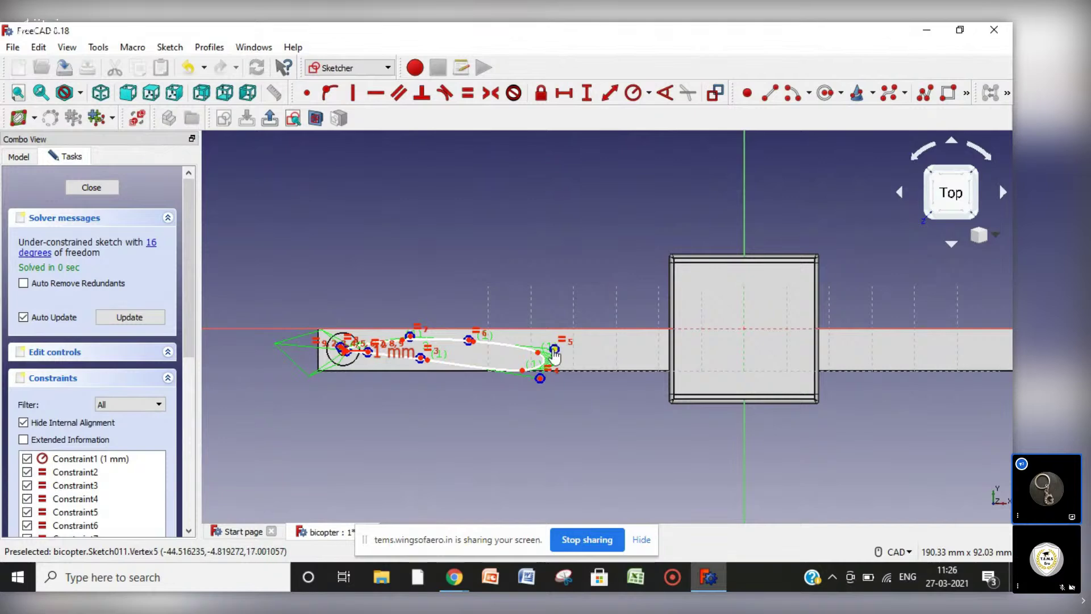
left_click_drag(554, 350, 531, 337)
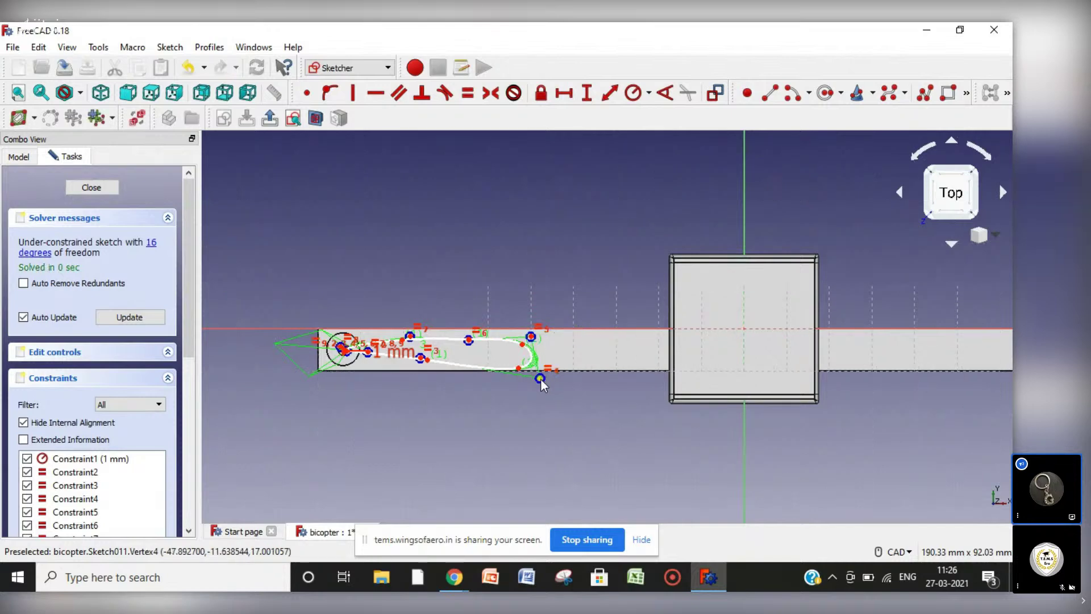
mouse_move(541, 377)
left_mouse_down()
mouse_move(537, 359)
mouse_move(549, 363)
mouse_move(533, 362)
left_mouse_up()
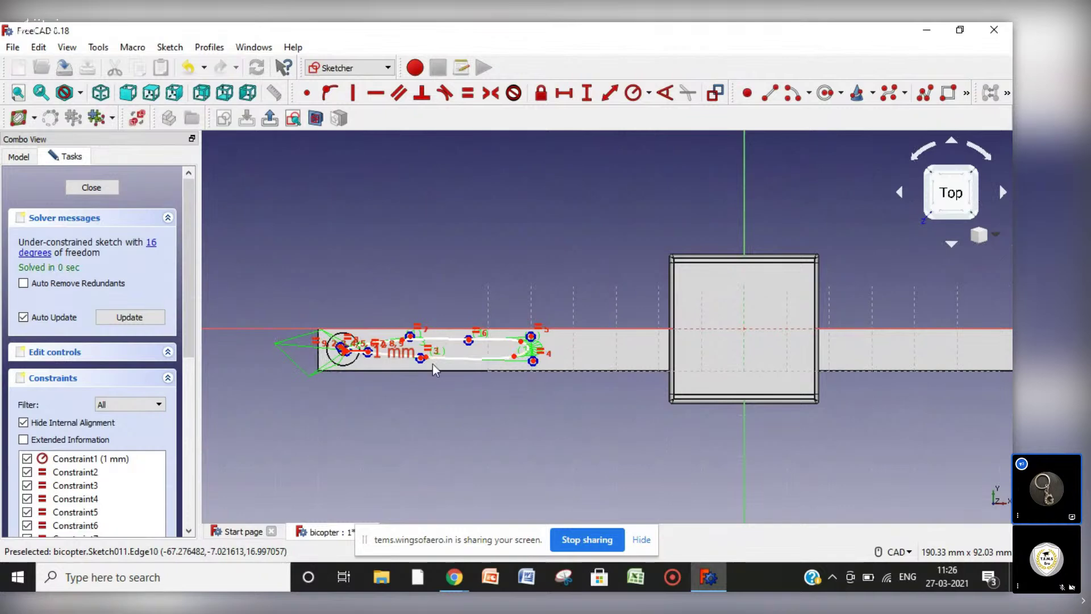
left_click_drag(421, 358, 420, 351)
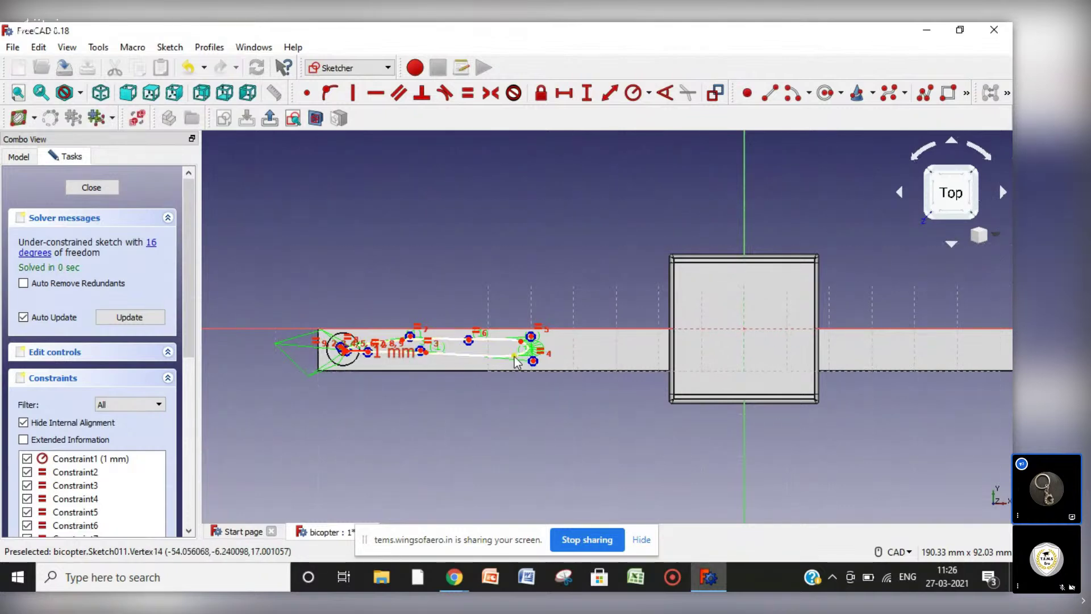
left_click_drag(533, 362, 528, 377)
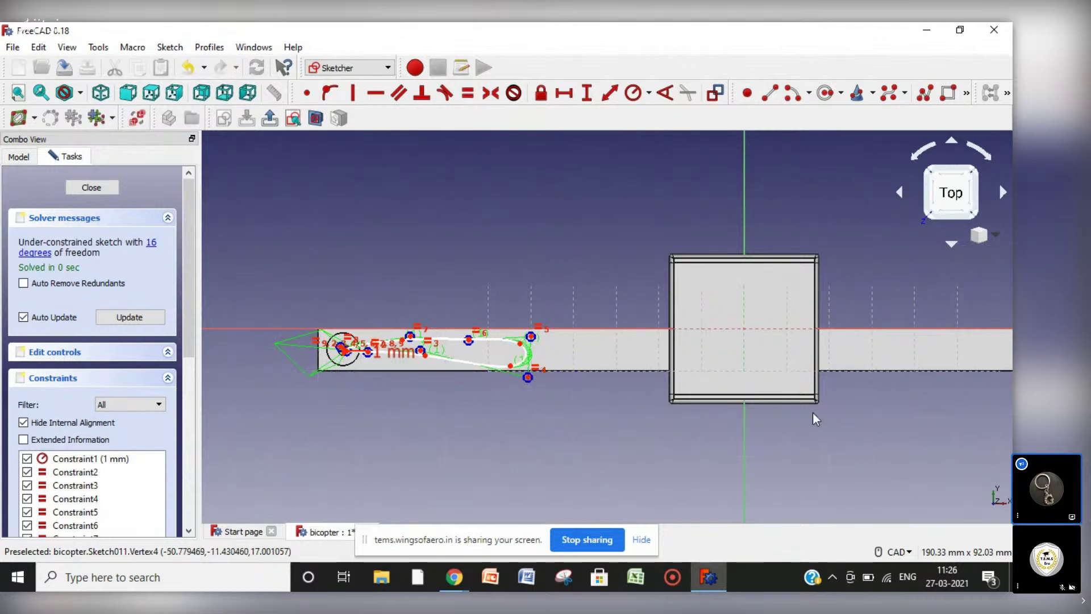
Shorten the blade by pulling its outer control points toward the pin, and narrow its middle with the lower-edge control point at about (-76, -5.2).
scroll(800, 409, "down", 4)
scroll(800, 409, "up", 6)
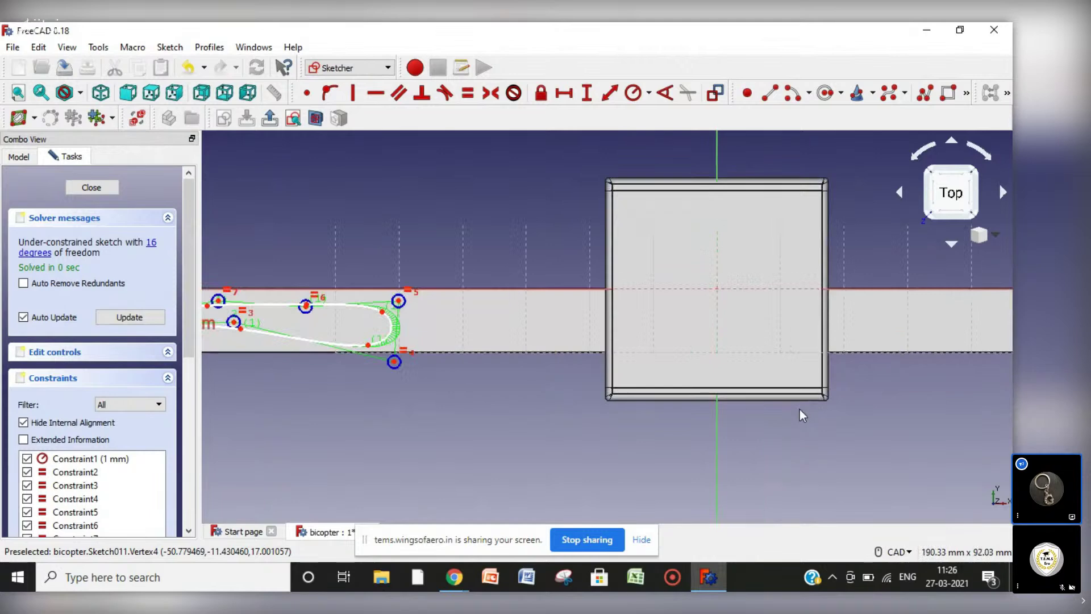
scroll(800, 409, "down", 4)
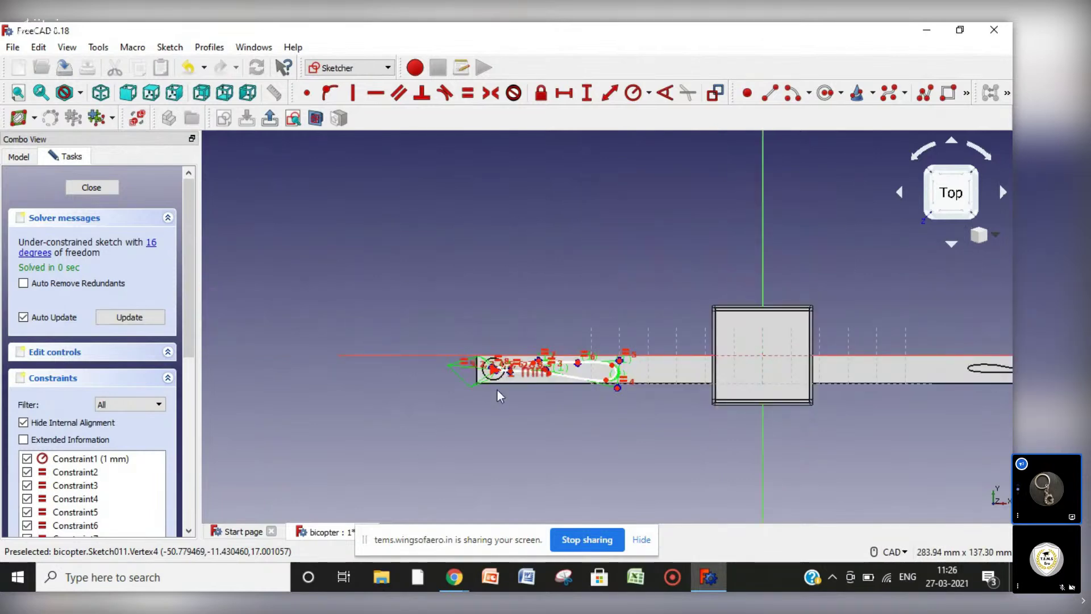
scroll(497, 390, "up", 5)
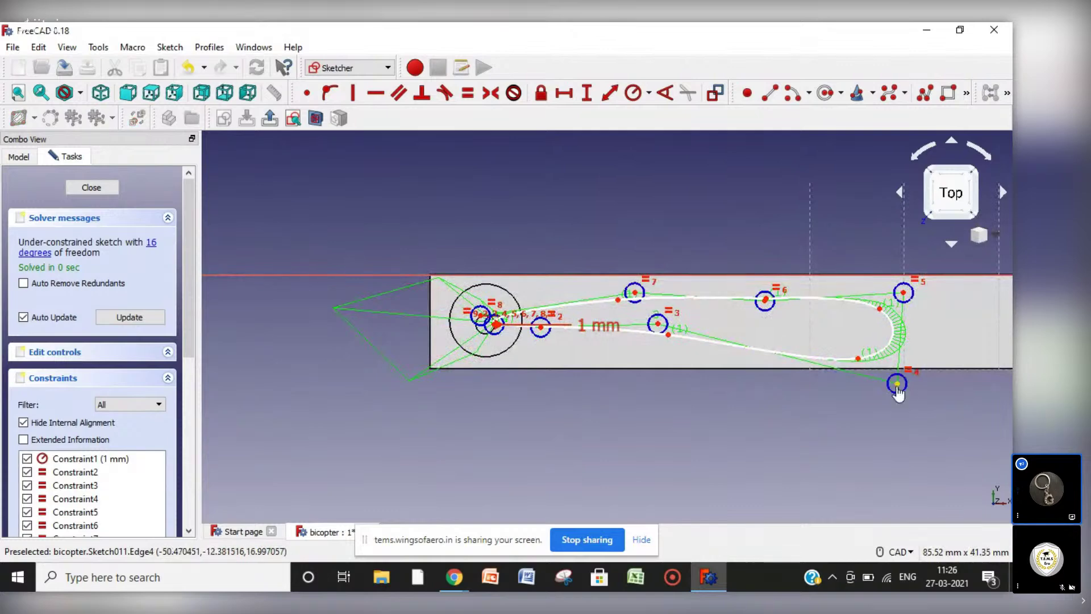
left_click_drag(897, 384, 765, 356)
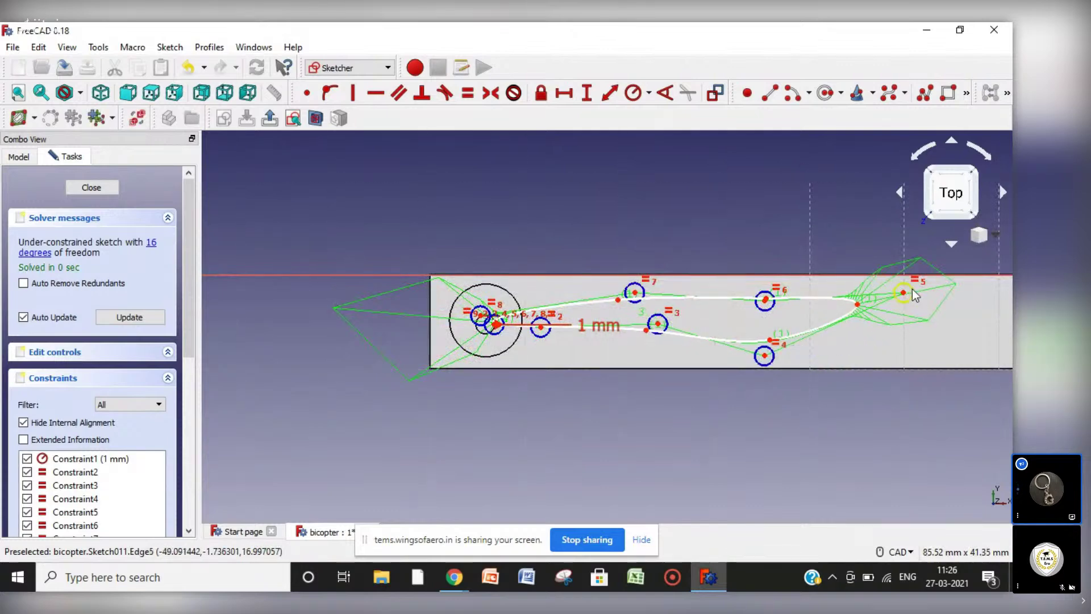
left_click_drag(912, 290, 695, 312)
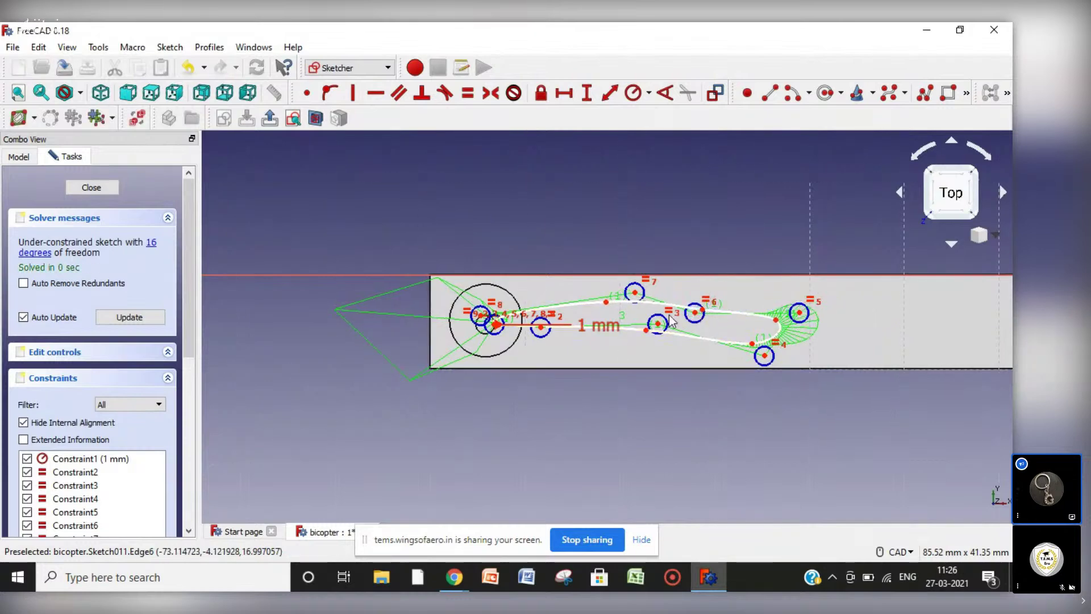
left_click_drag(635, 294, 711, 307)
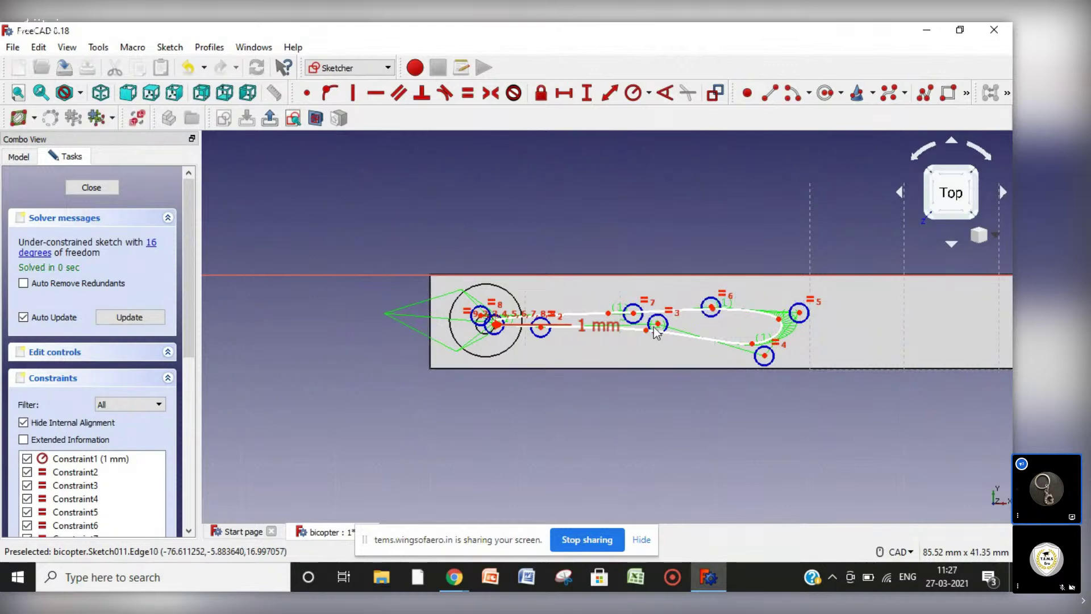
left_click_drag(658, 331, 652, 335)
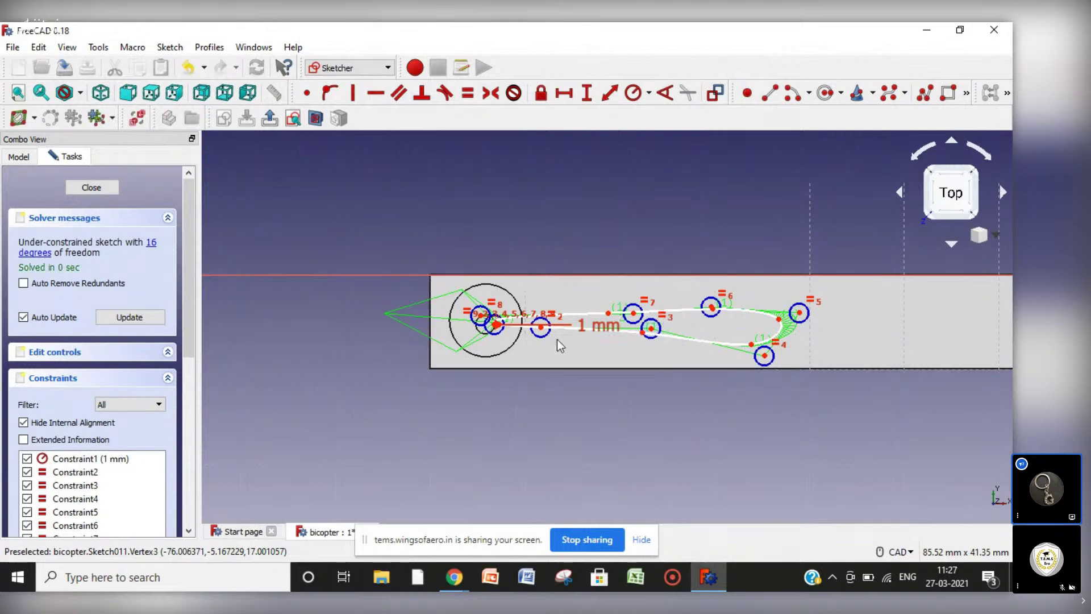
Nudge the first blade's lower root control point toward the pin and start the opposite blade's B-spline with control points running outward from the pin.
left_click_drag(534, 329, 537, 329)
left_click_drag(538, 334, 537, 330)
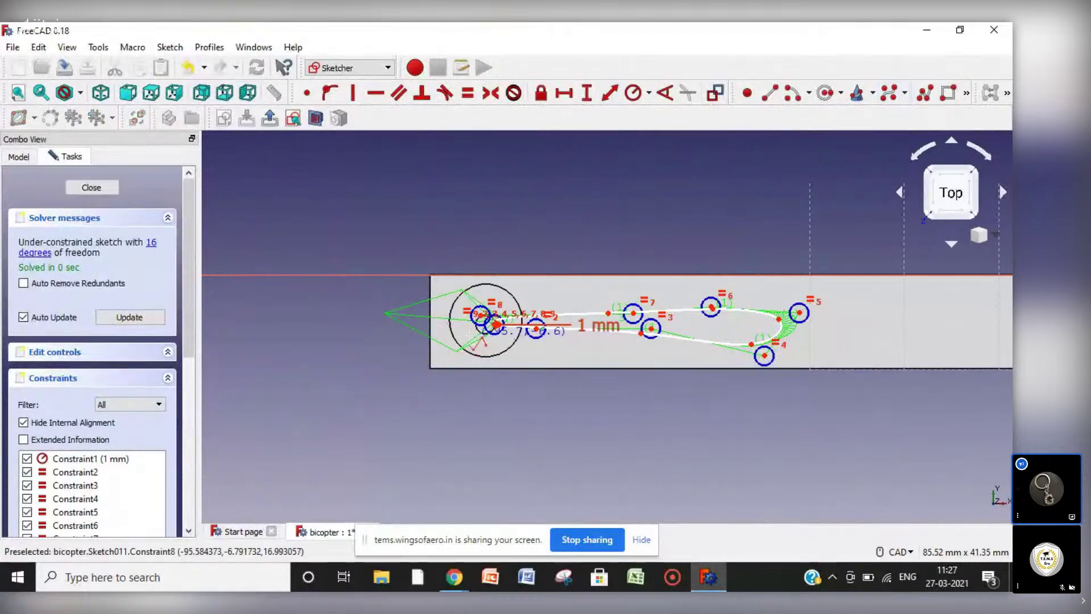
left_click(475, 330)
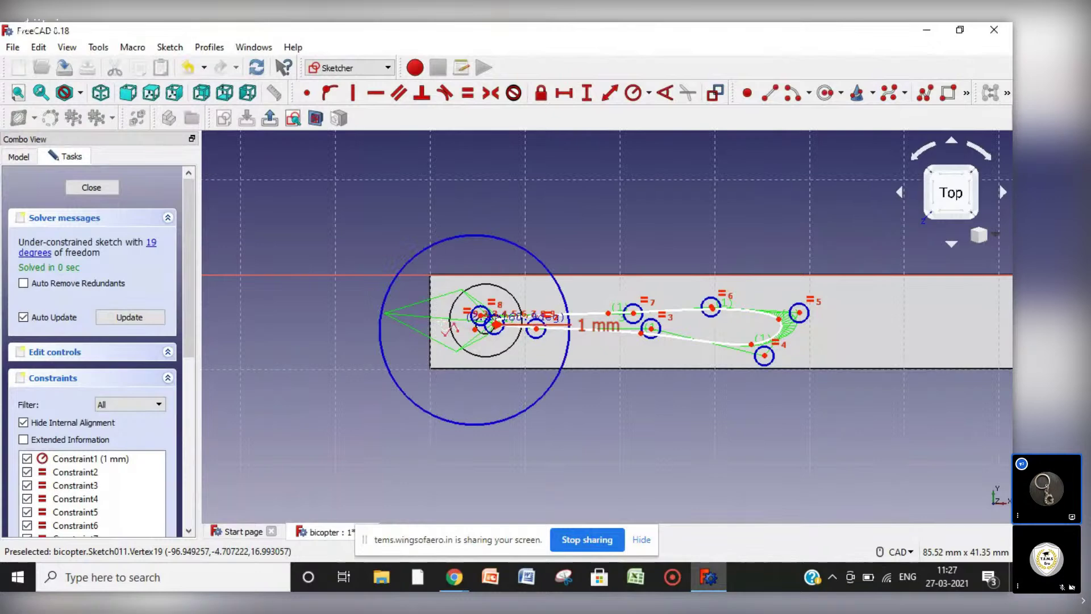
left_click(369, 329)
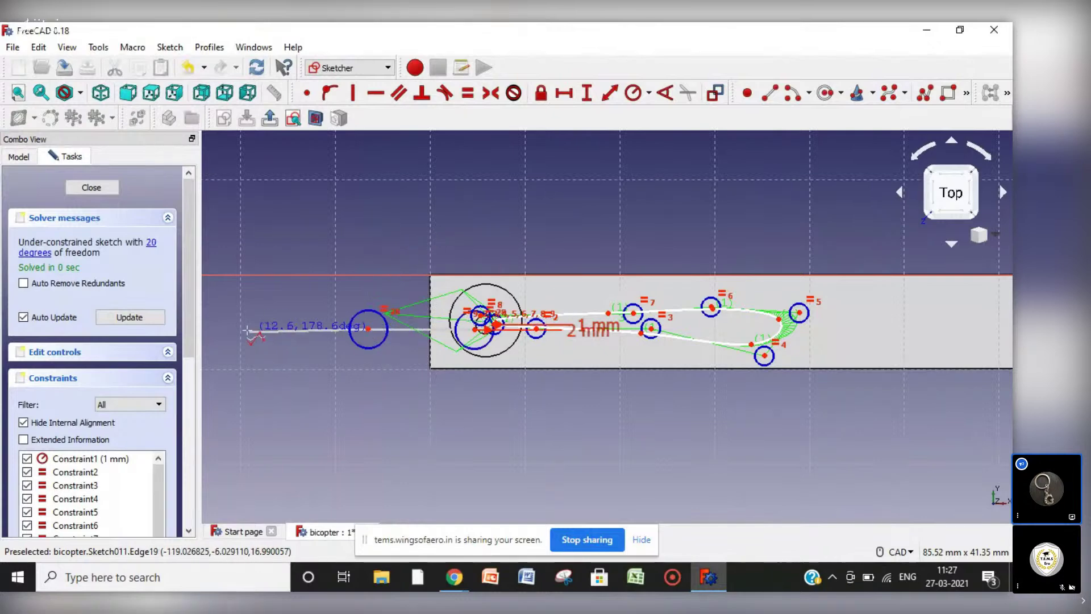
left_click(206, 329)
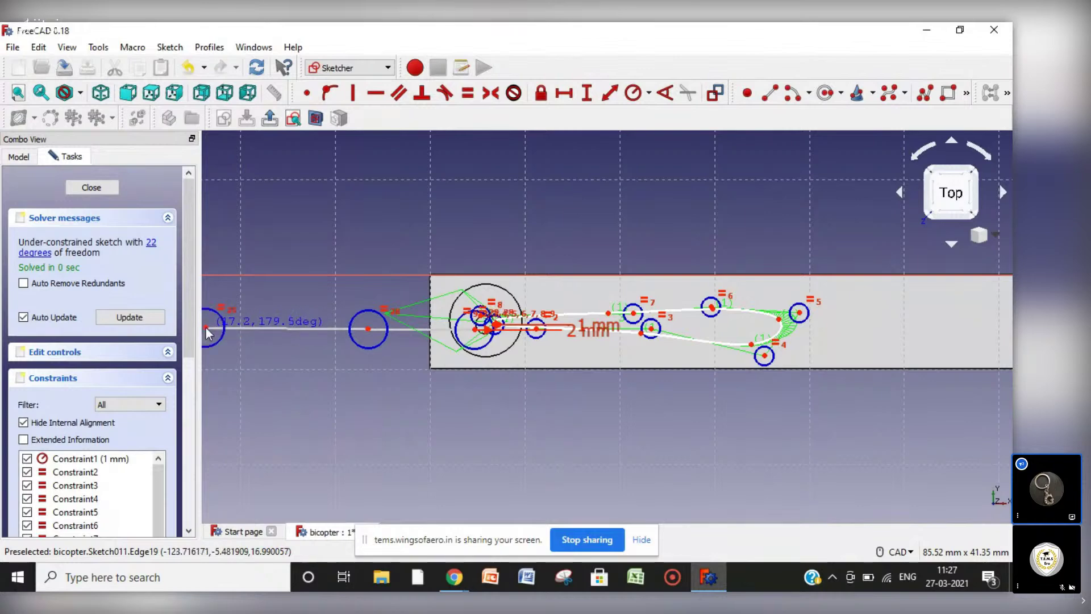
key("Left")
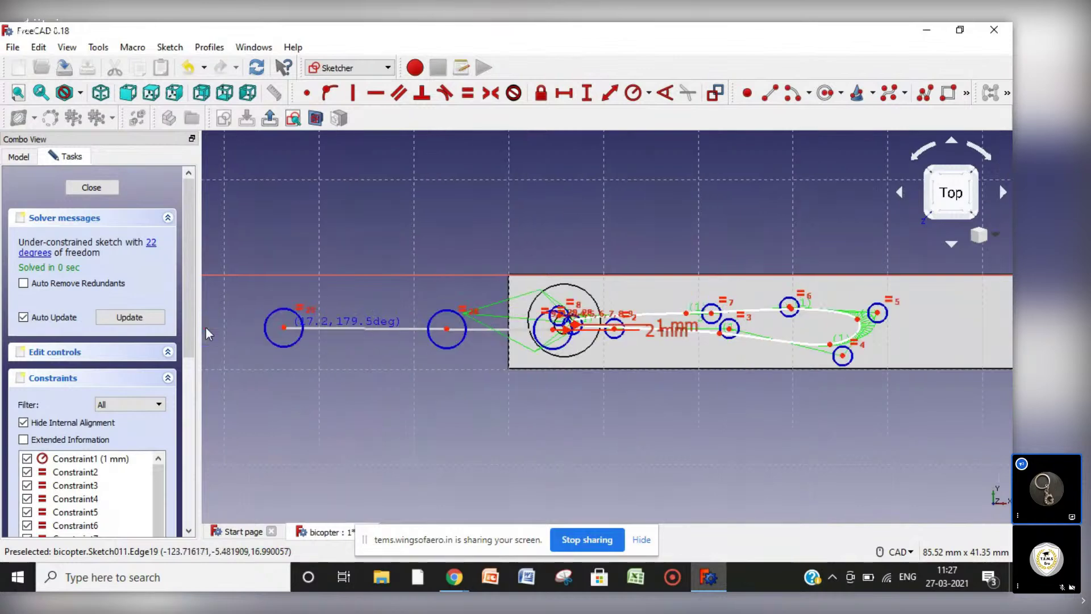
Complete the opposite blade's B-spline around its tip and along the upper edge back to its starting point at the shaft pin.
left_click(231, 312)
left_click(282, 285)
left_click(368, 283)
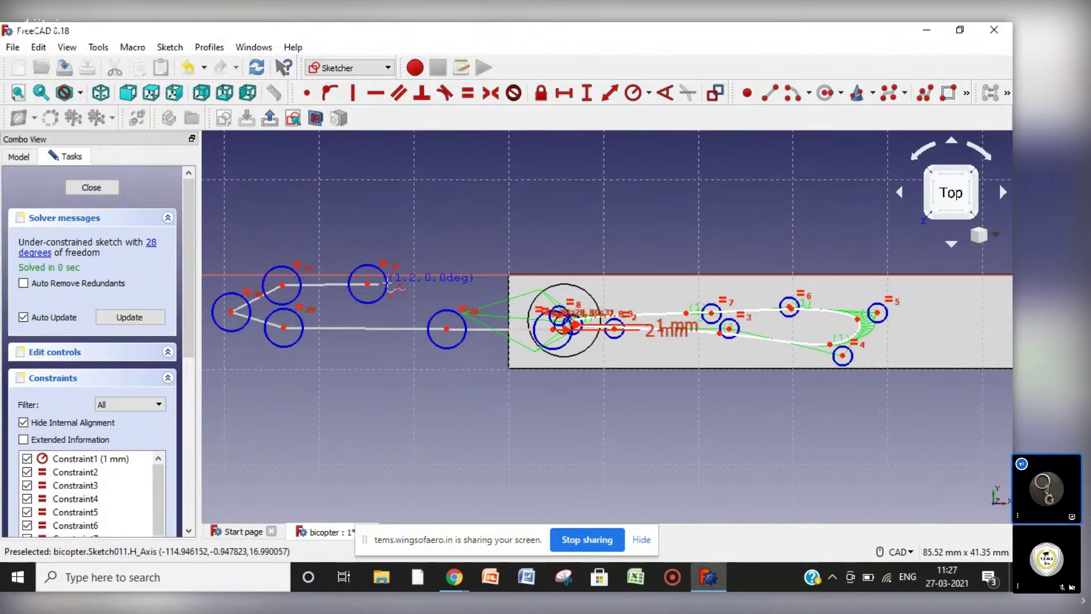
left_click(455, 301)
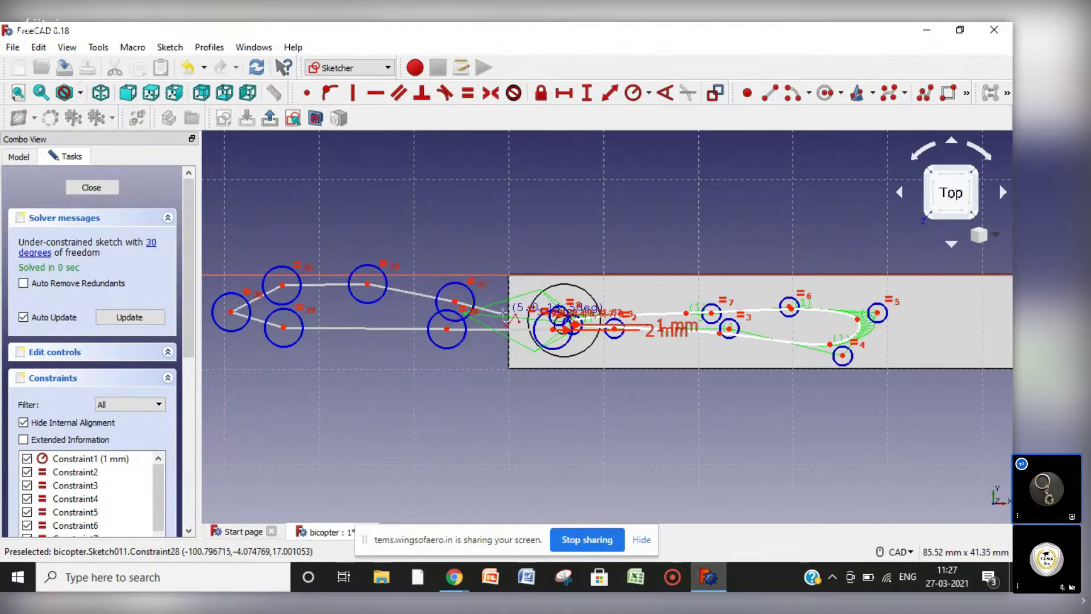
left_click(522, 315)
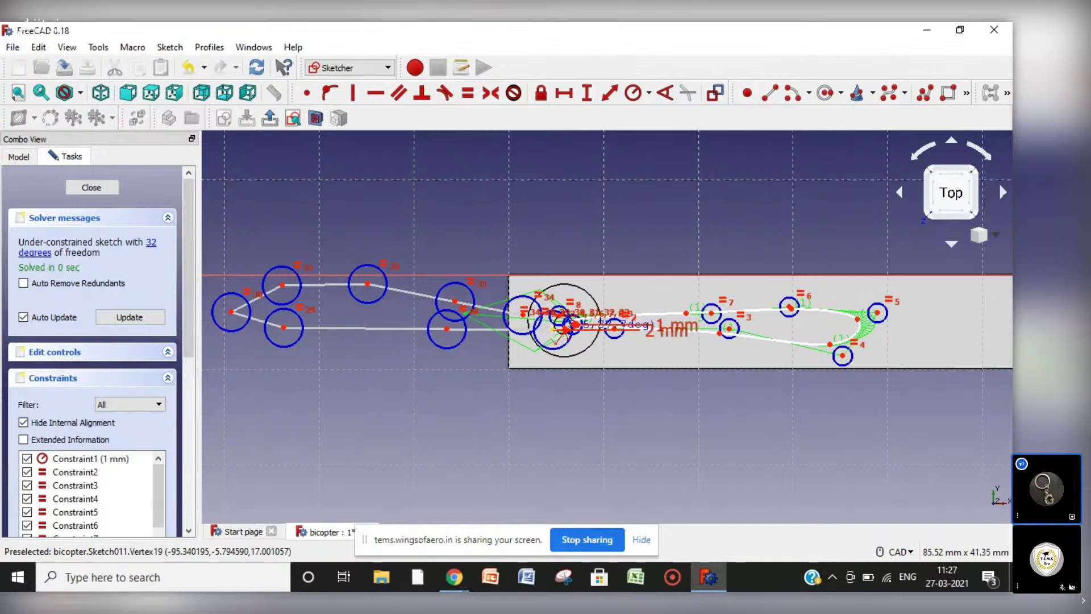
left_click(554, 335)
right_click(554, 335)
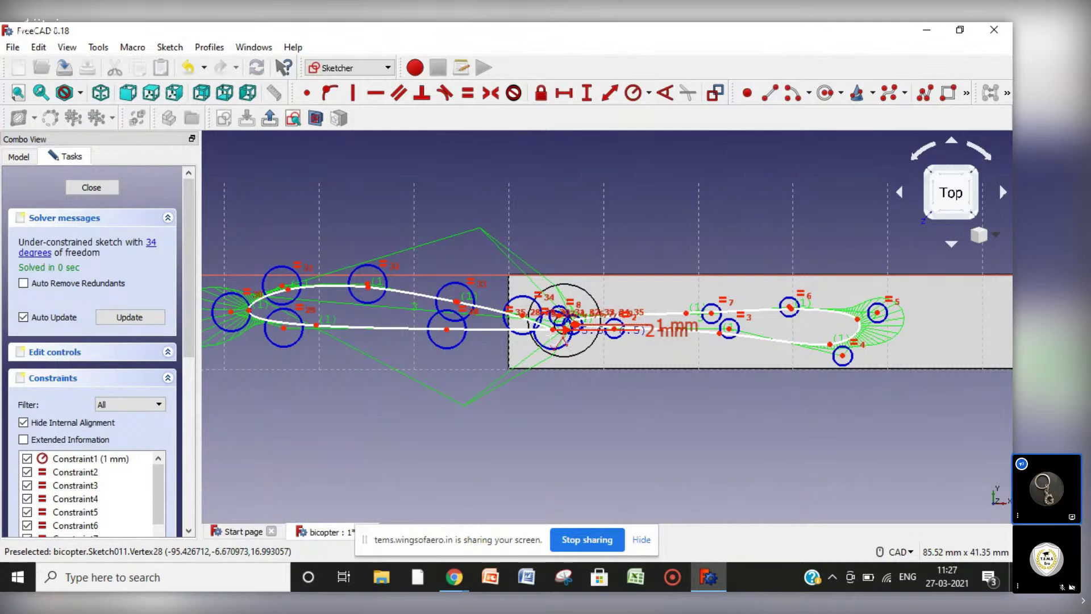
Join the start and end points of the opposite blade's B-spline at the root with a coincident constraint.
scroll(554, 336, "up", 2)
scroll(555, 328, "up", 8)
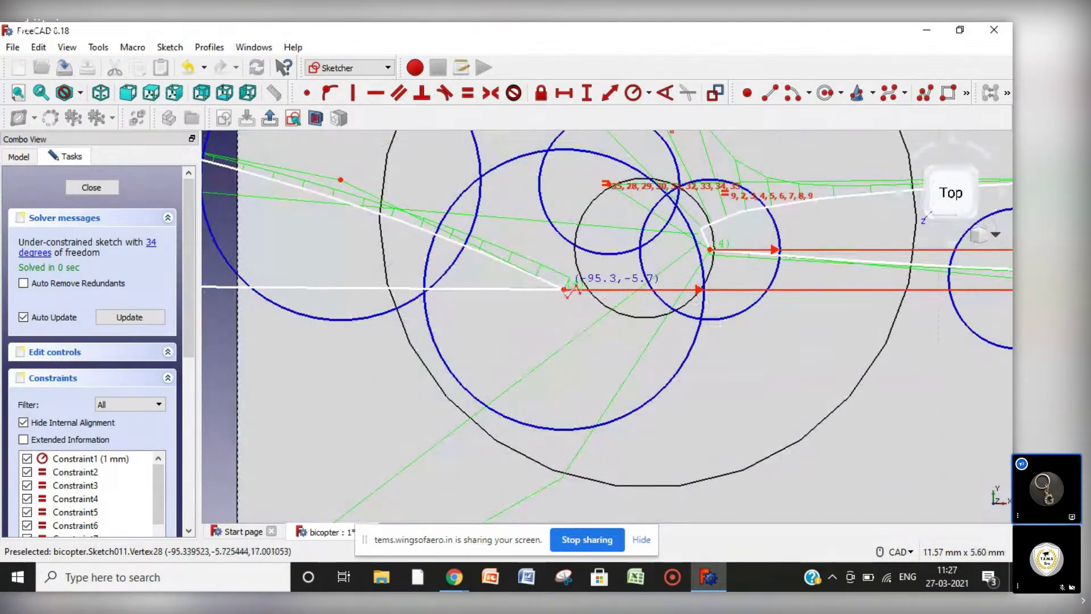
left_click_drag(566, 290, 564, 296)
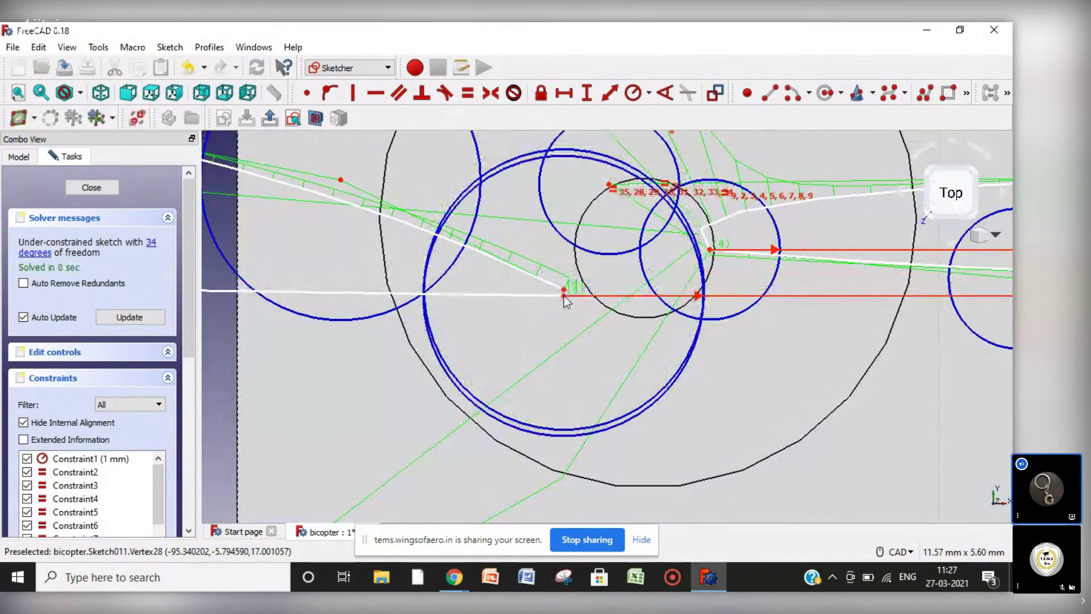
left_click(564, 296)
left_click(565, 288)
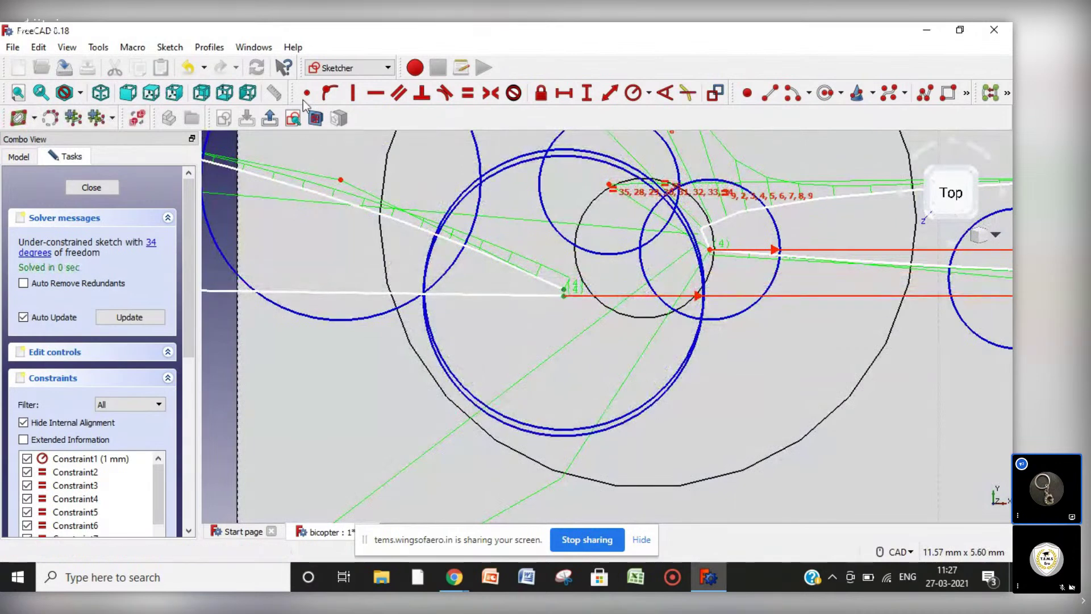
left_click(308, 94)
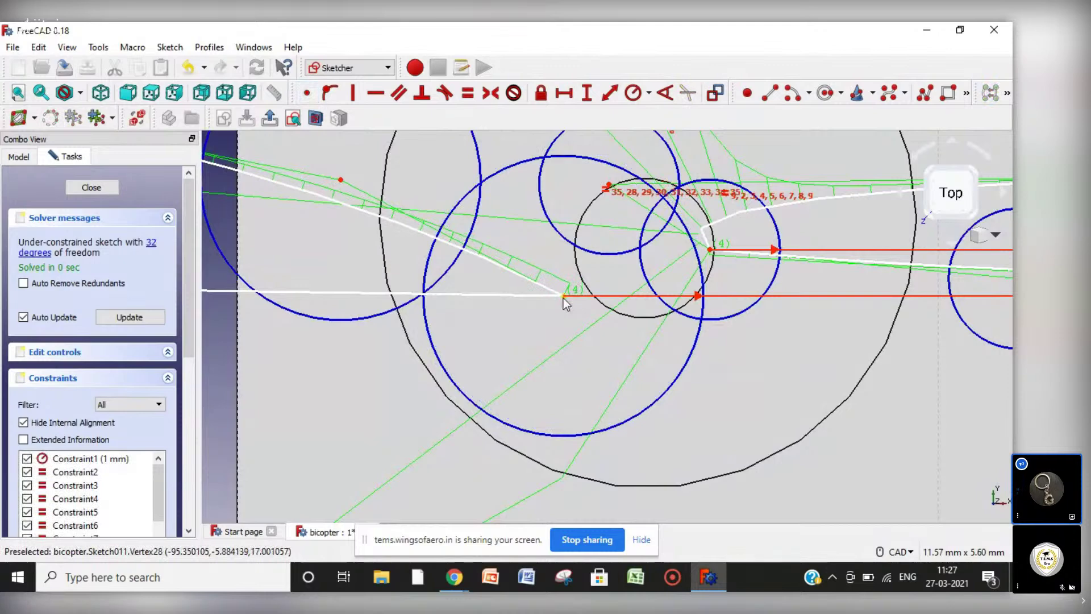
Move the opposite blade's joined root point and upper root control point closer to the pin, and lower the adjacent upper-edge control point to narrow the neck.
left_click_drag(567, 298, 593, 281)
mouse_move(341, 179)
left_mouse_down()
mouse_move(585, 149)
mouse_move(573, 145)
left_mouse_up()
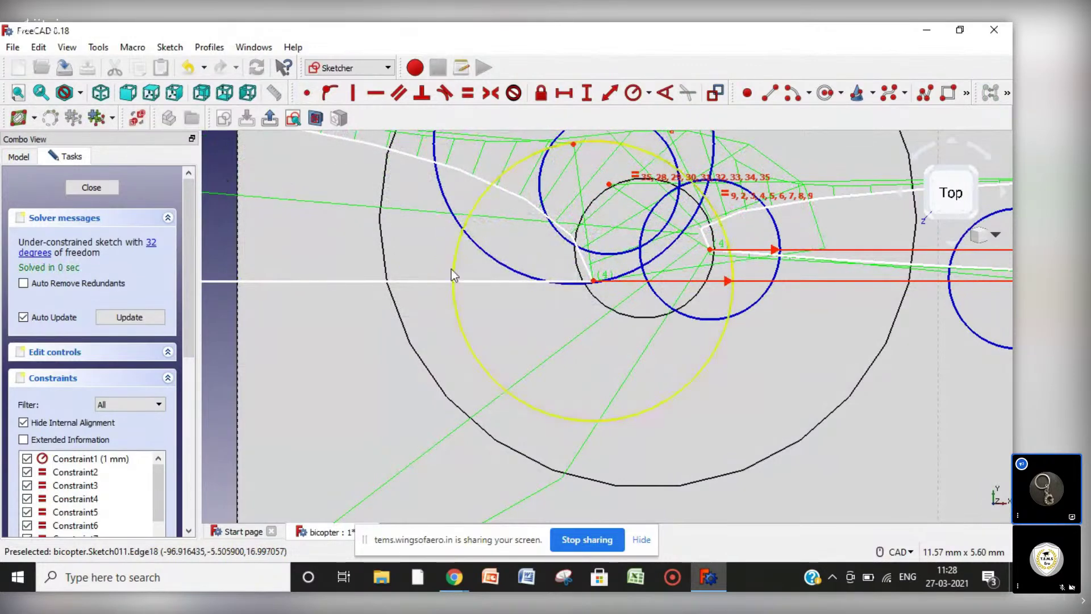
scroll(451, 268, "down", 4)
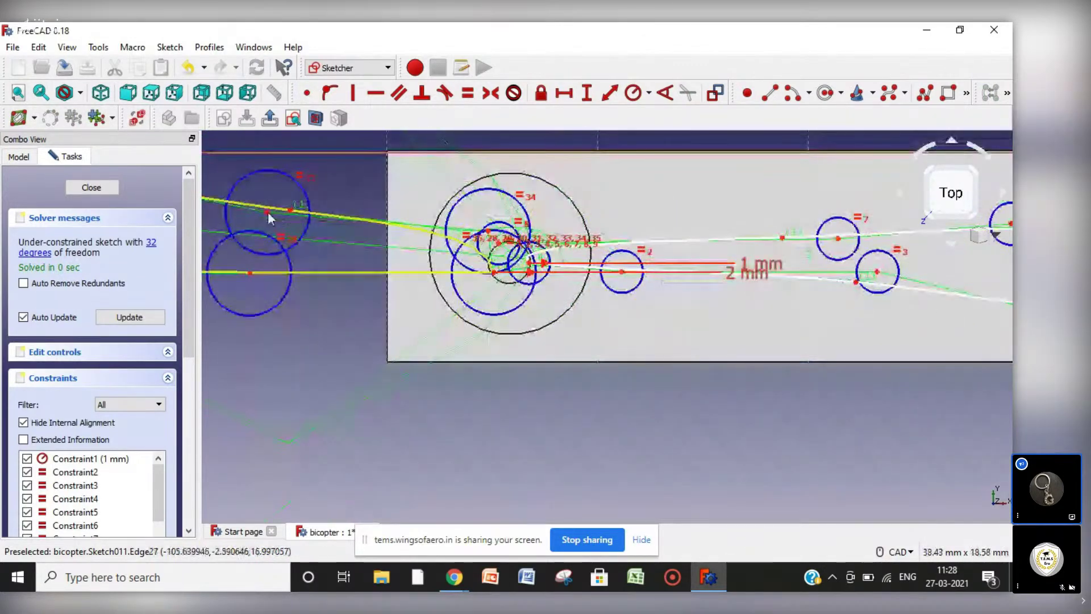
mouse_move(290, 211)
left_mouse_down()
mouse_move(245, 246)
mouse_move(363, 243)
mouse_move(300, 261)
mouse_move(282, 251)
left_mouse_up()
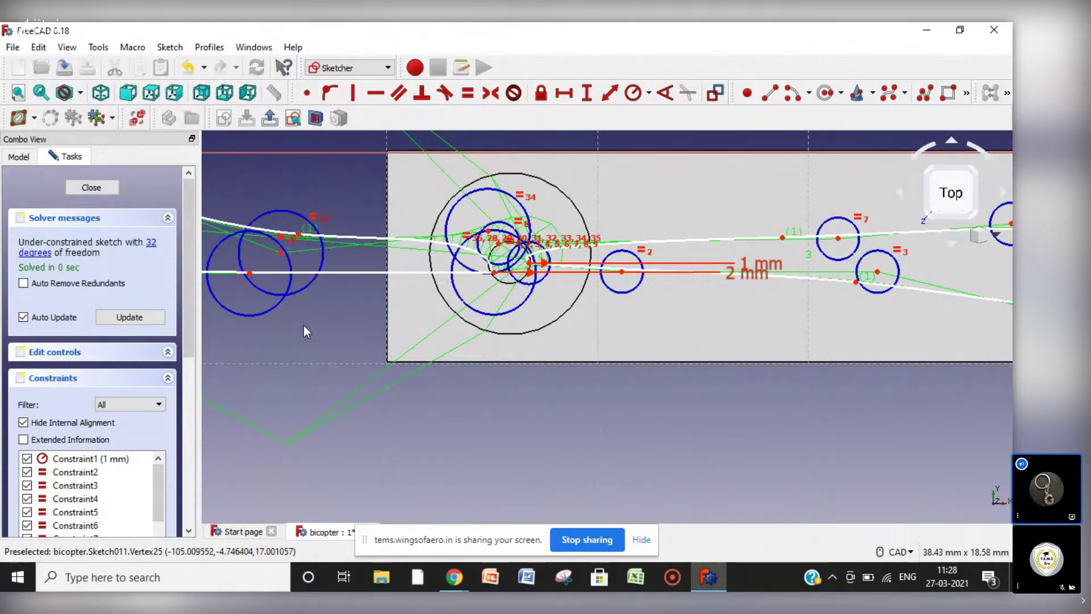
Shift the opposite blade's upper mid-blade control point and lower tip control point outward, and finish the propeller sketch.
key("Left")
key("Left")
key("Left")
key("Left")
key("Left")
key("Left")
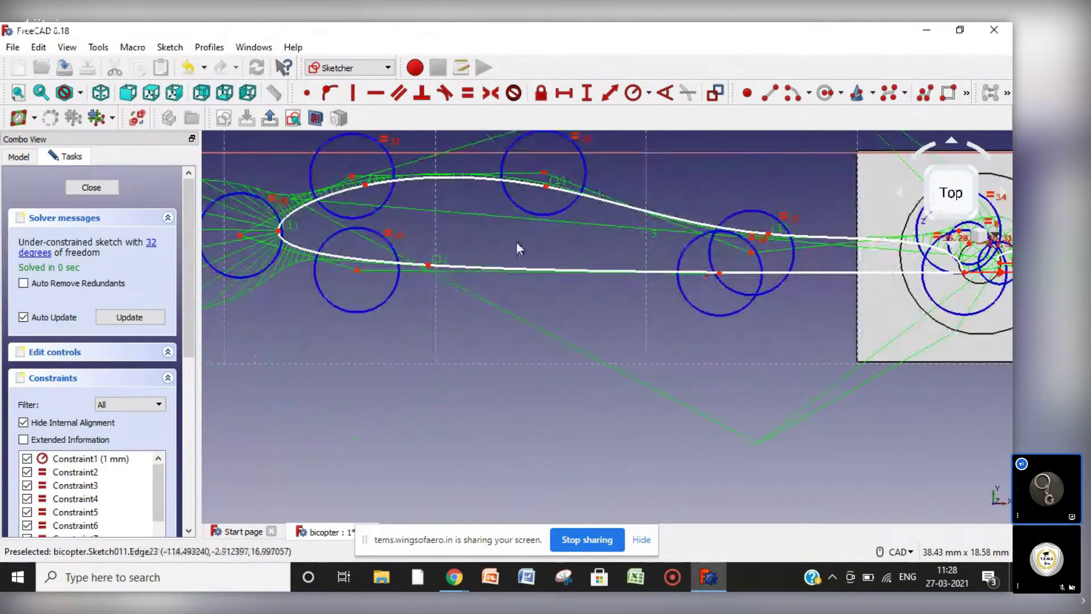
left_click_drag(543, 175, 510, 193)
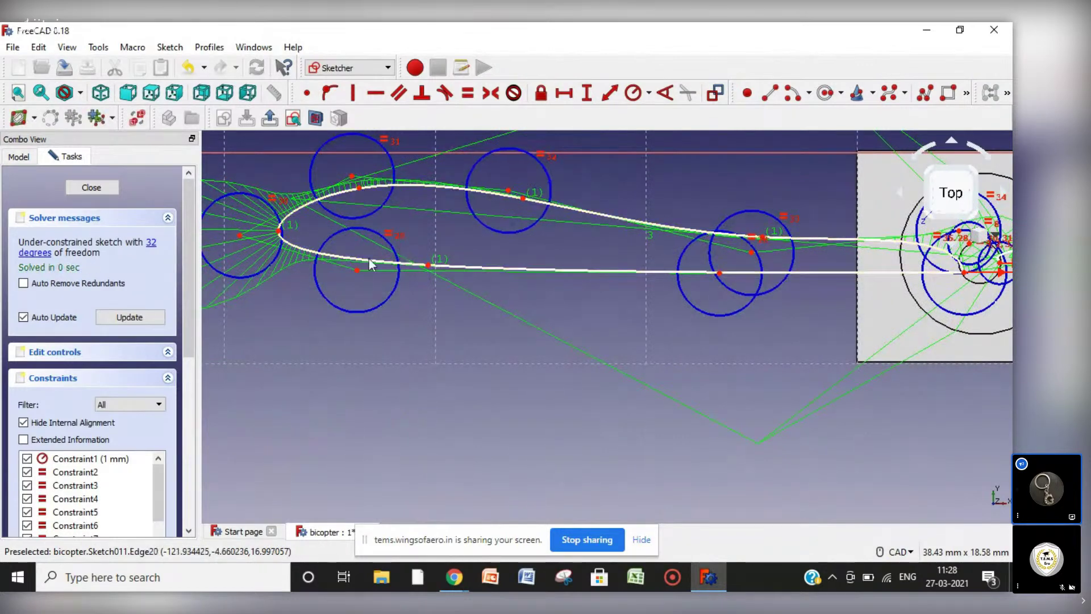
left_click_drag(357, 267, 336, 275)
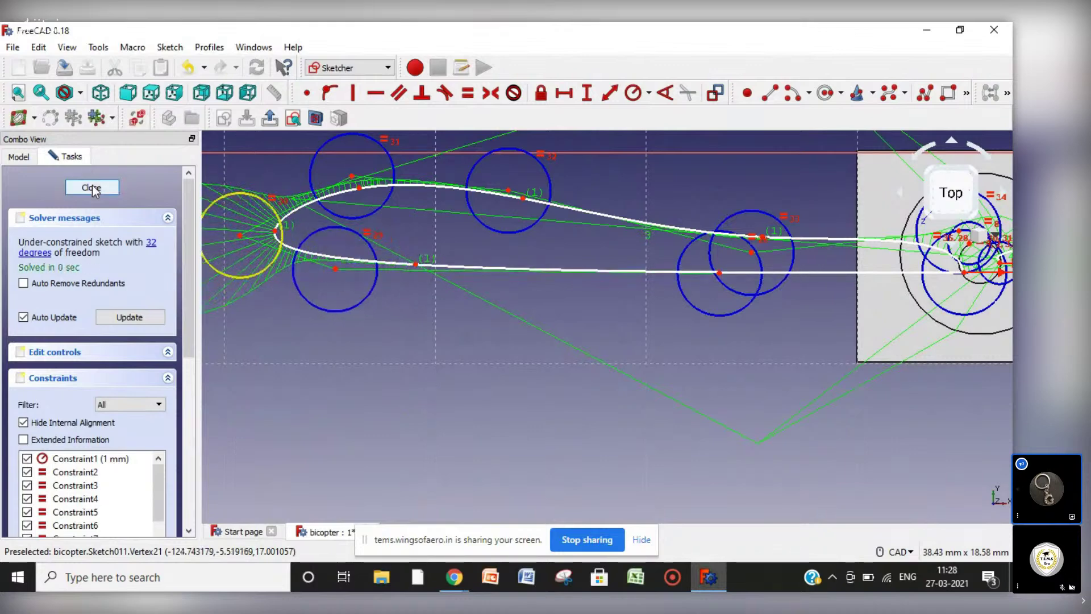
left_click(92, 187)
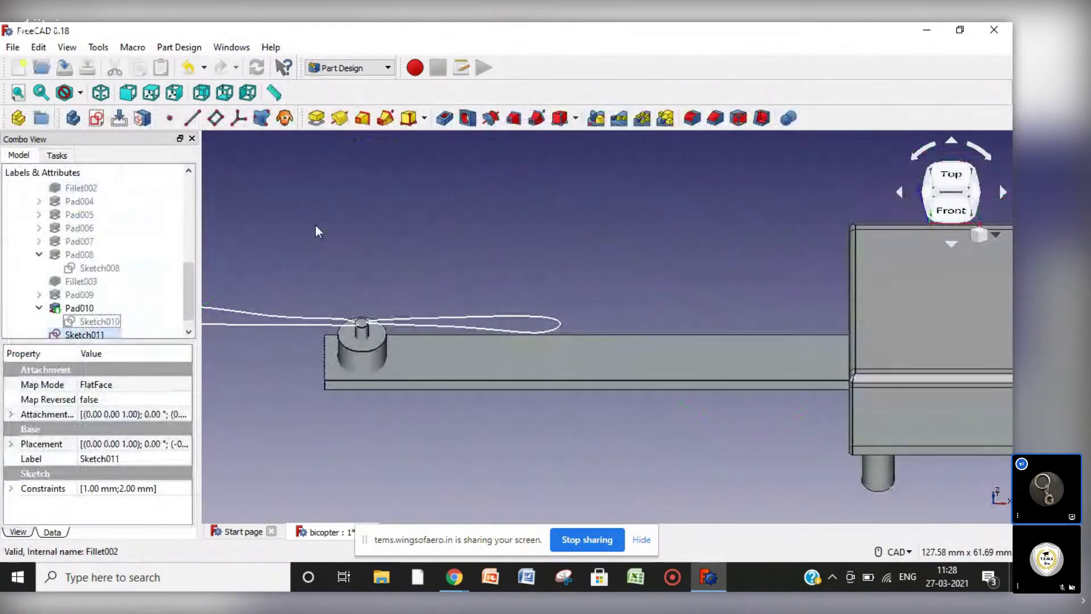
Pad the two-blade propeller sketch 0.2 mm in the reversed direction.
left_click(316, 119)
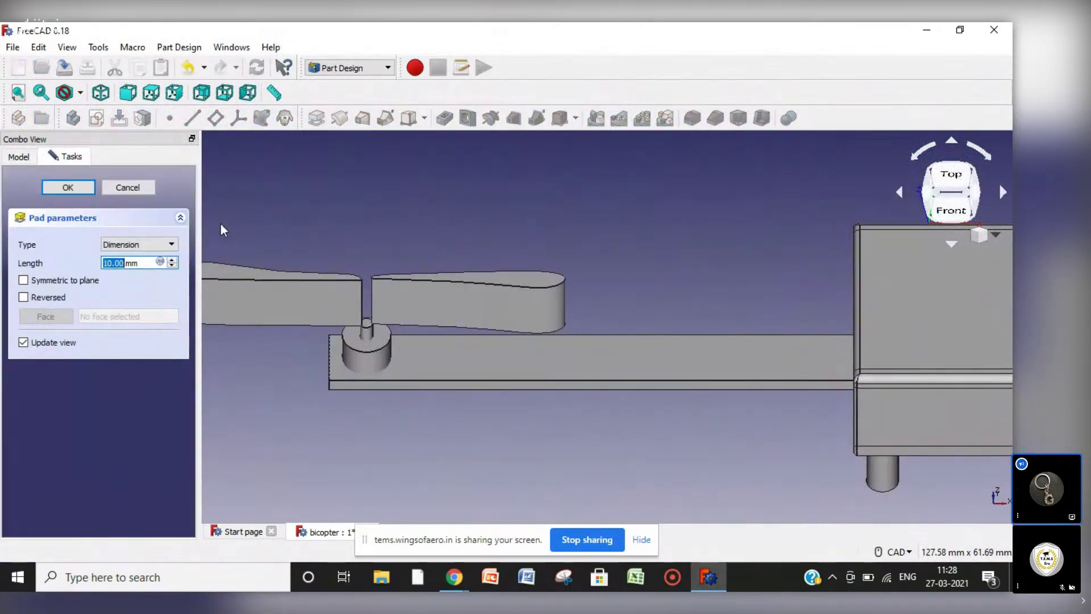
type("0.2")
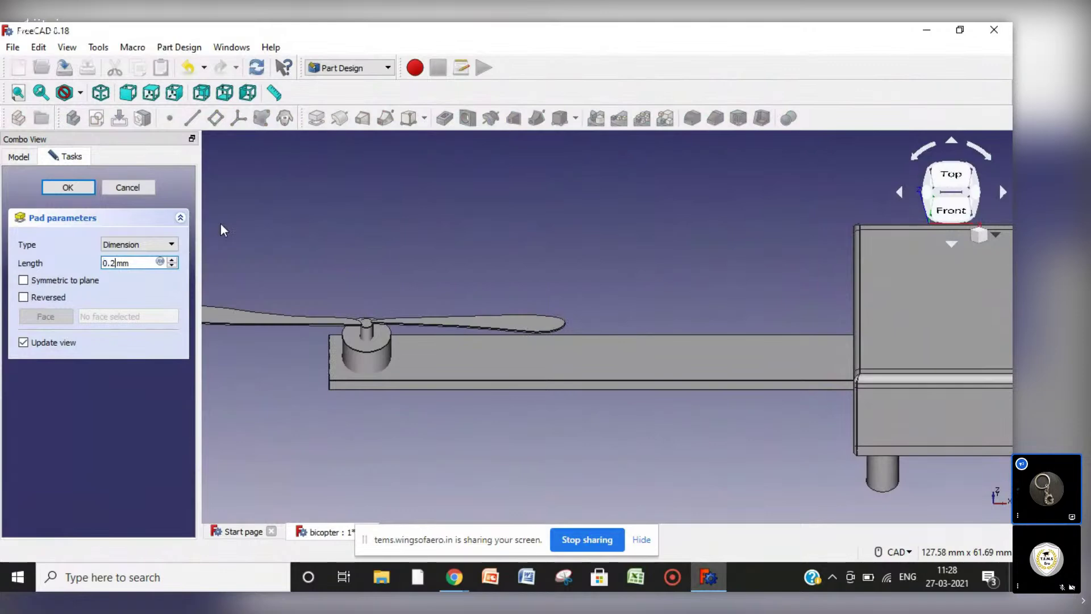
key("Return")
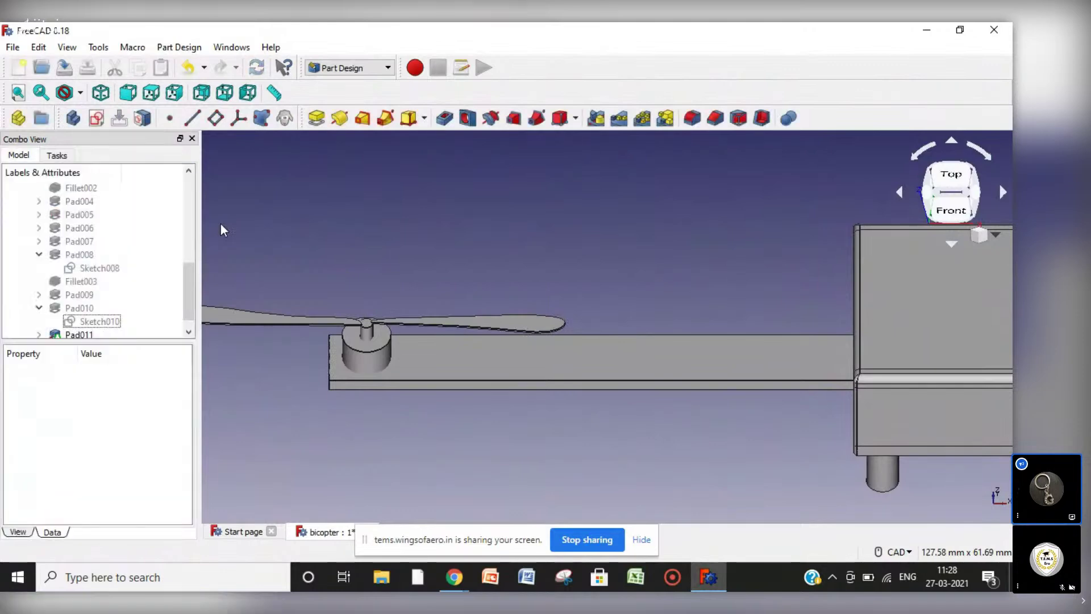
double_click(92, 335)
left_click(57, 297)
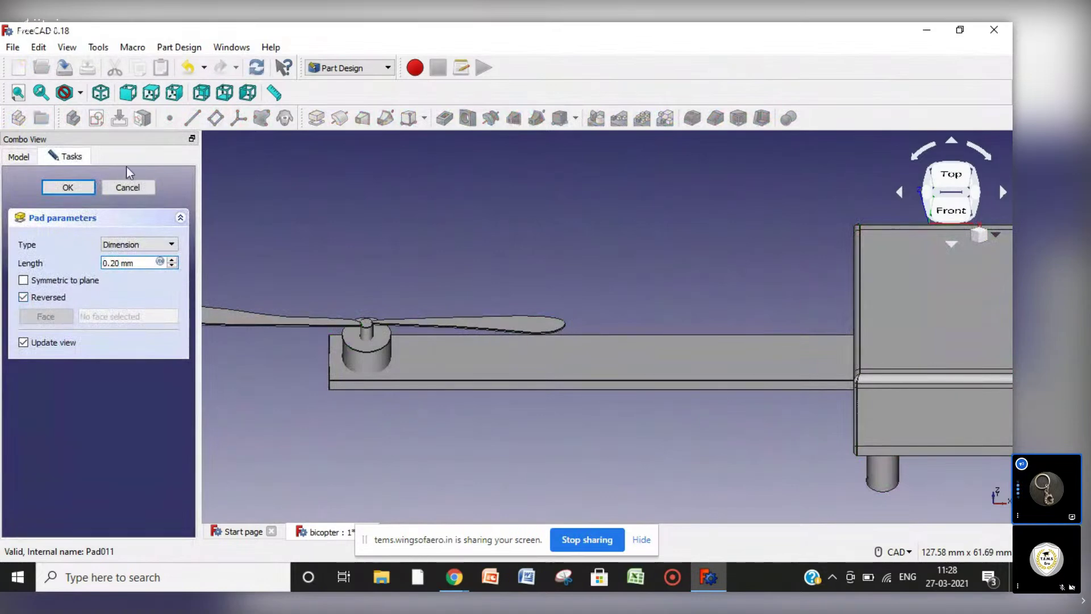
left_click(67, 188)
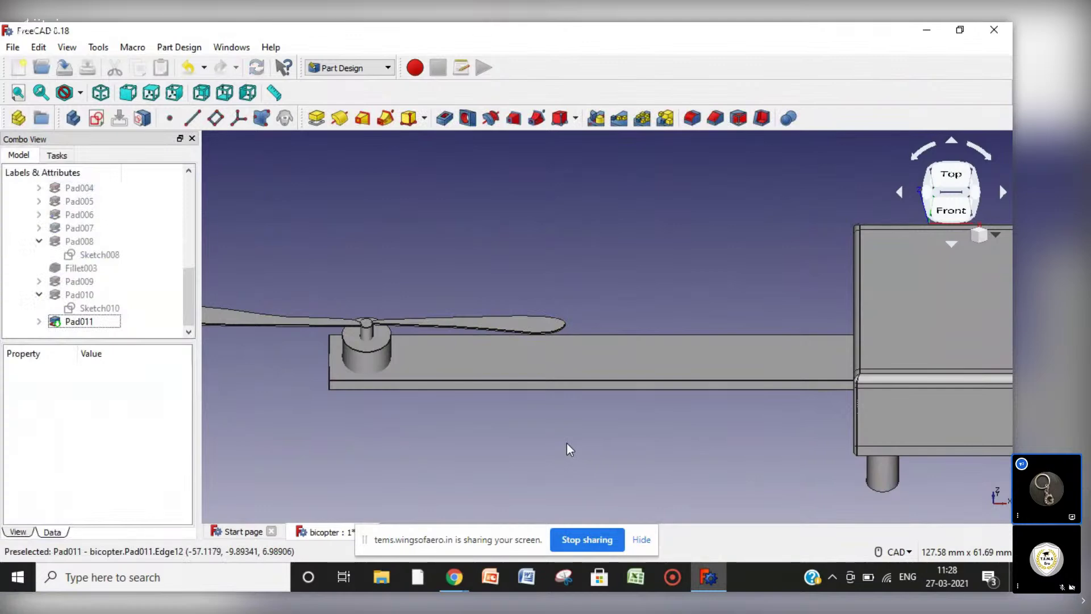
left_click(1004, 236)
left_click(963, 301)
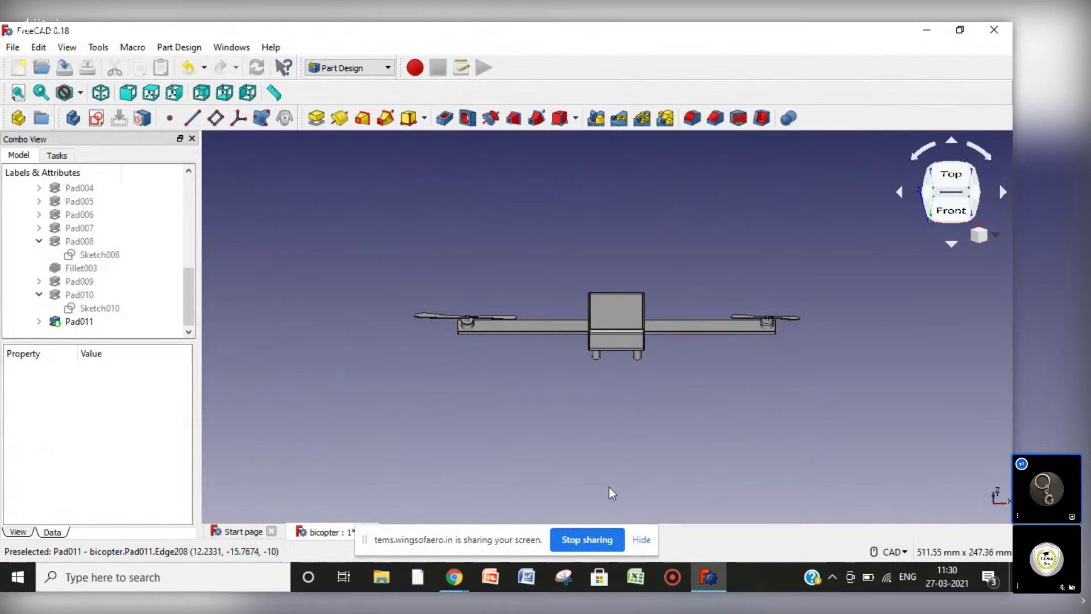
left_click(592, 545)
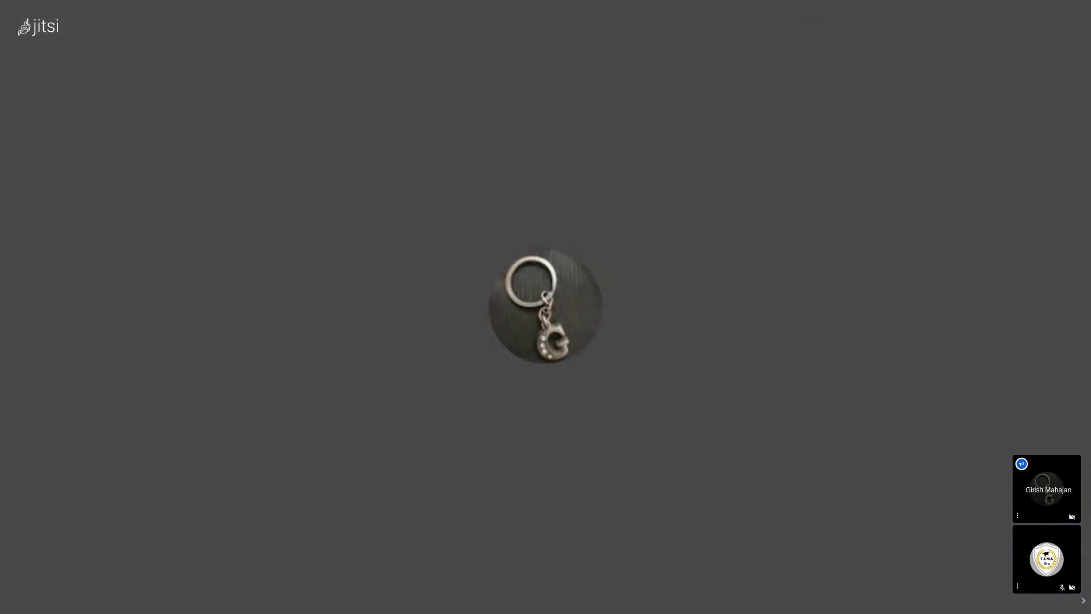